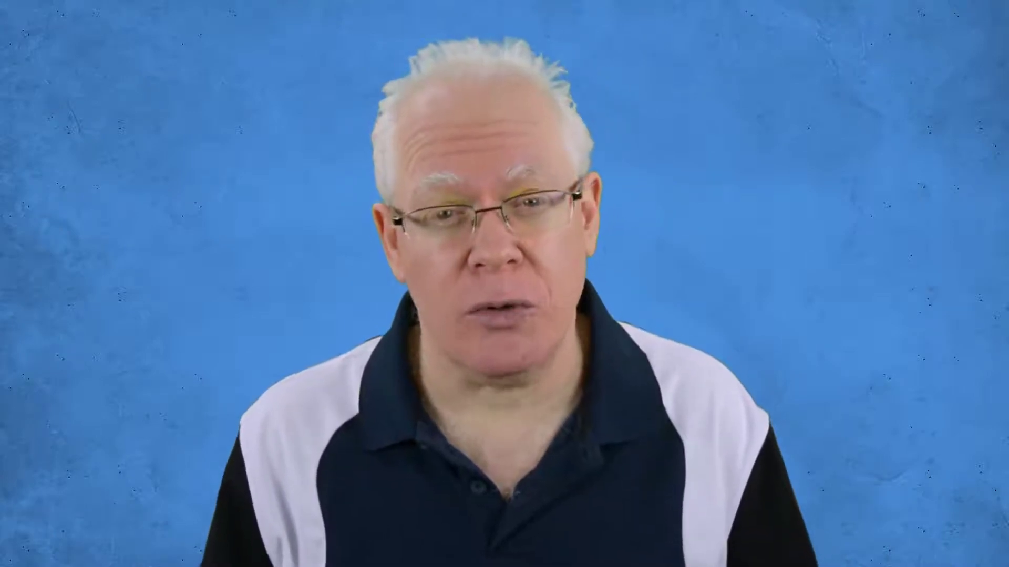
Step: Subscribe to the channel of the Camtasia Lower Thirds video and save the setting to send all its notifications
{"action": "left_click", "coordinate": [158, 475]}
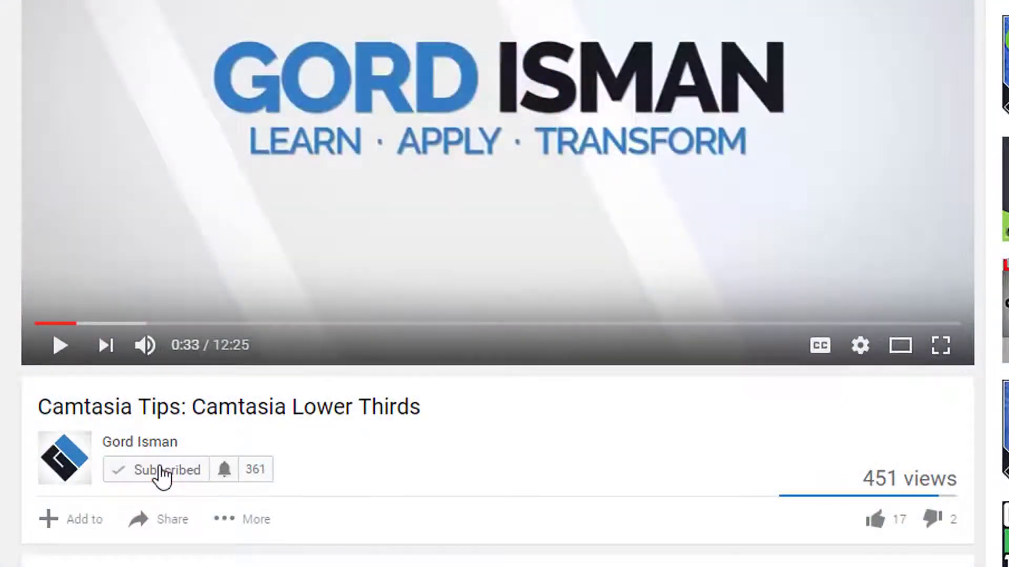
{"action": "left_click", "coordinate": [231, 471]}
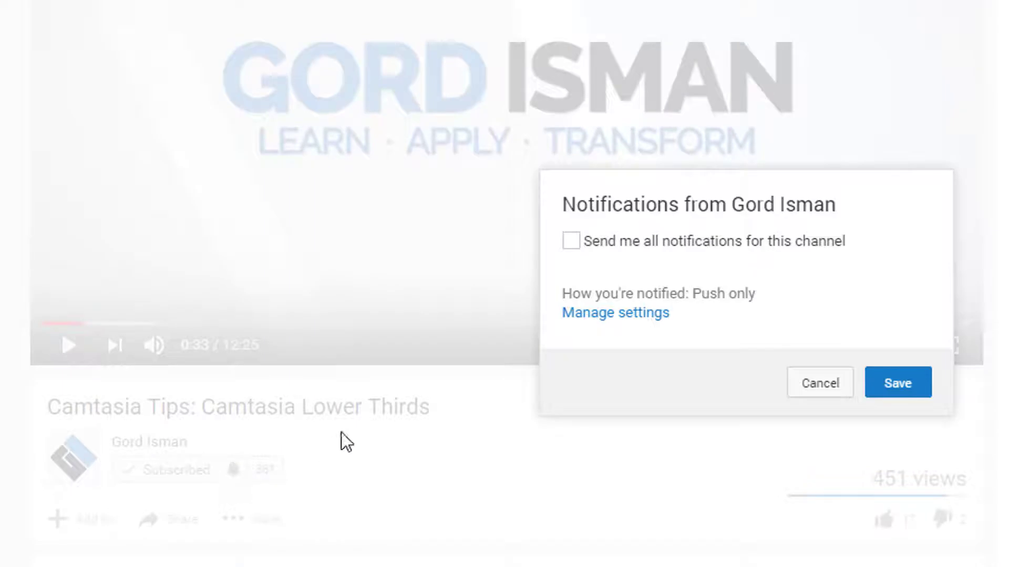
{"action": "left_click", "coordinate": [570, 242]}
{"action": "left_click", "coordinate": [896, 389]}
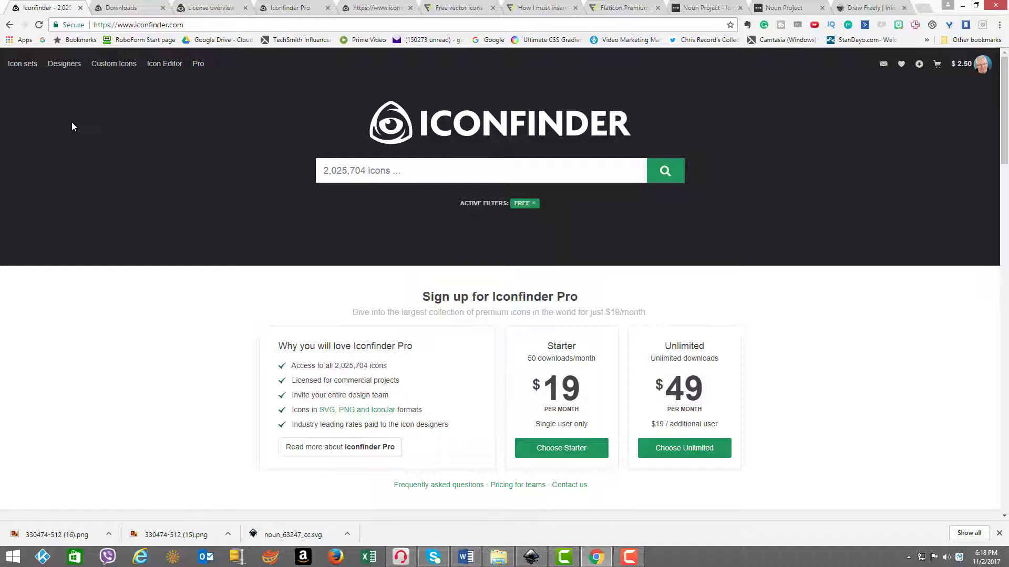
Step: View the Flaticon and Noun Project home pages and return to the Iconfinder home page
{"action": "left_click", "coordinate": [461, 10]}
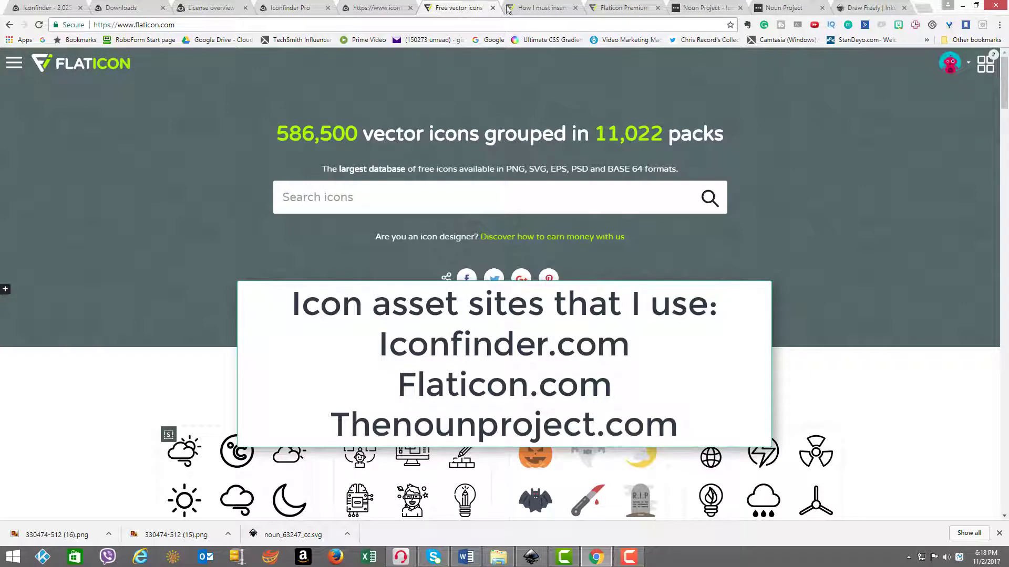
{"action": "left_click", "coordinate": [712, 8]}
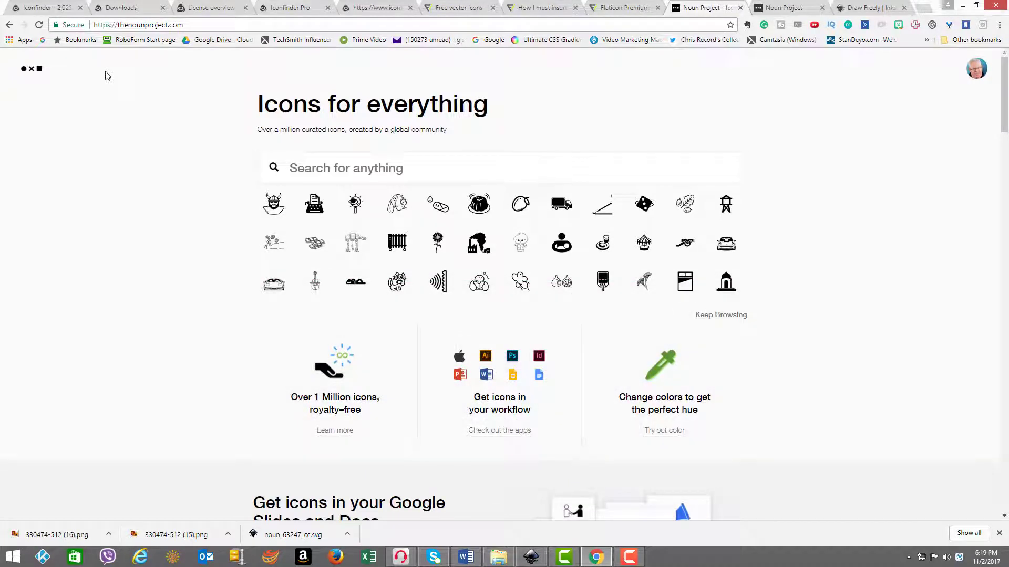
{"action": "left_click", "coordinate": [46, 8]}
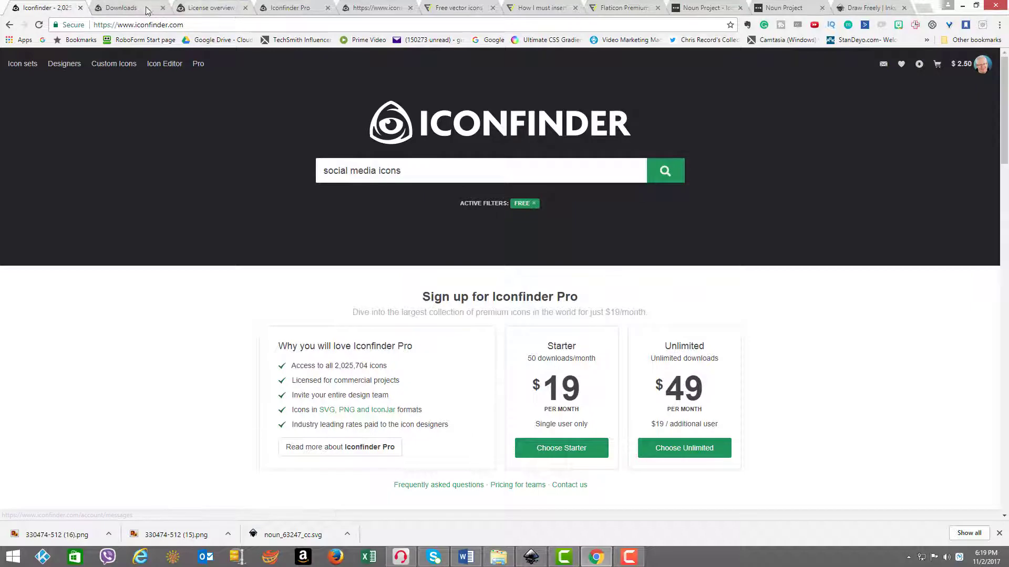
Step: Open the communication and networking social media icon from the account downloads, set its size to 512 × 512 and open it in the icon editor
{"action": "left_click", "coordinate": [919, 64]}
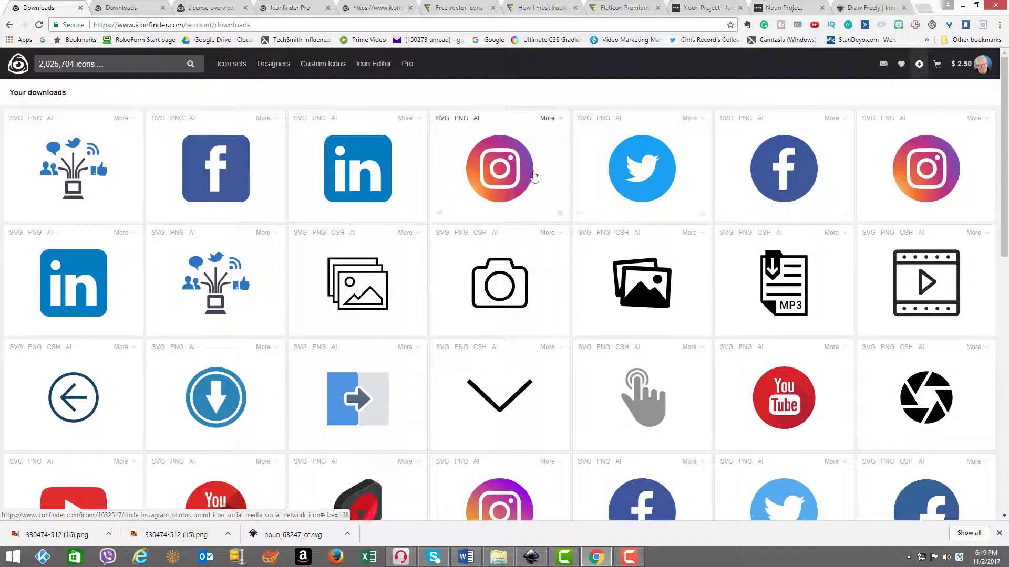
{"action": "left_click", "coordinate": [67, 174]}
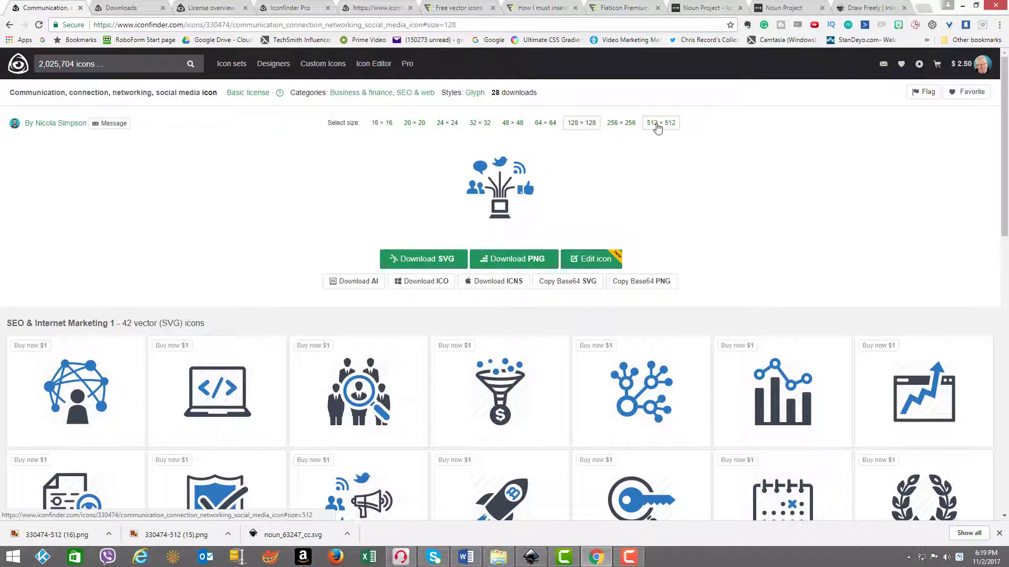
{"action": "left_click", "coordinate": [657, 127]}
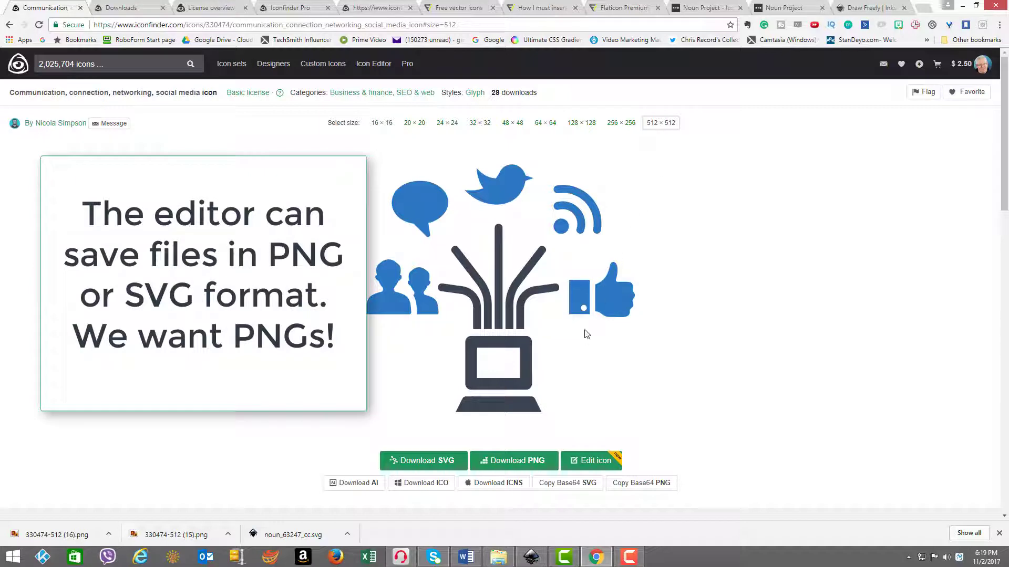
{"action": "left_click", "coordinate": [592, 463]}
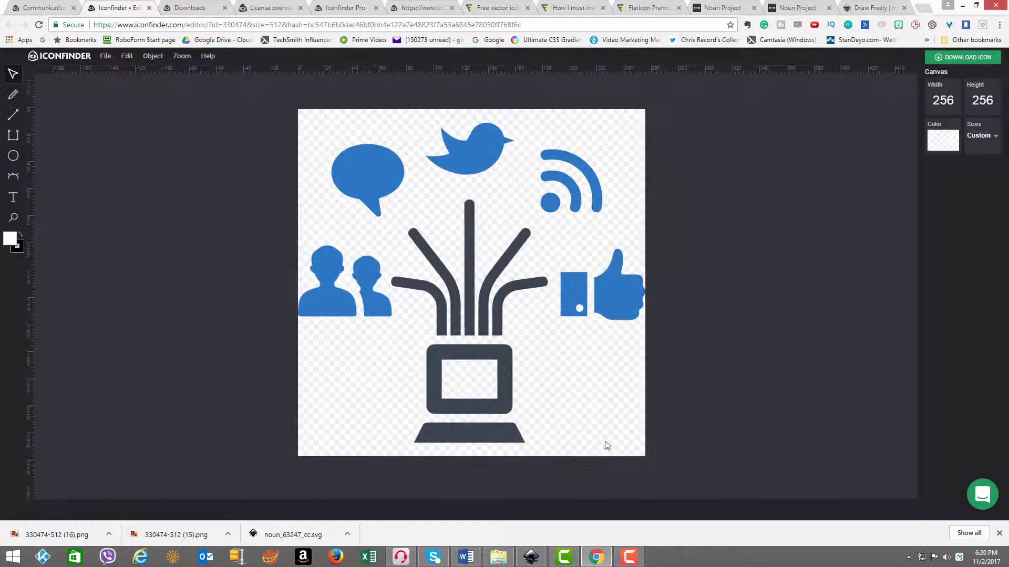
Step: Examine the icon's separate shapes by selecting the thumbs-up, bird, speech bubble, people, cables, monitor and laptop base one by one
{"action": "left_click", "coordinate": [612, 274]}
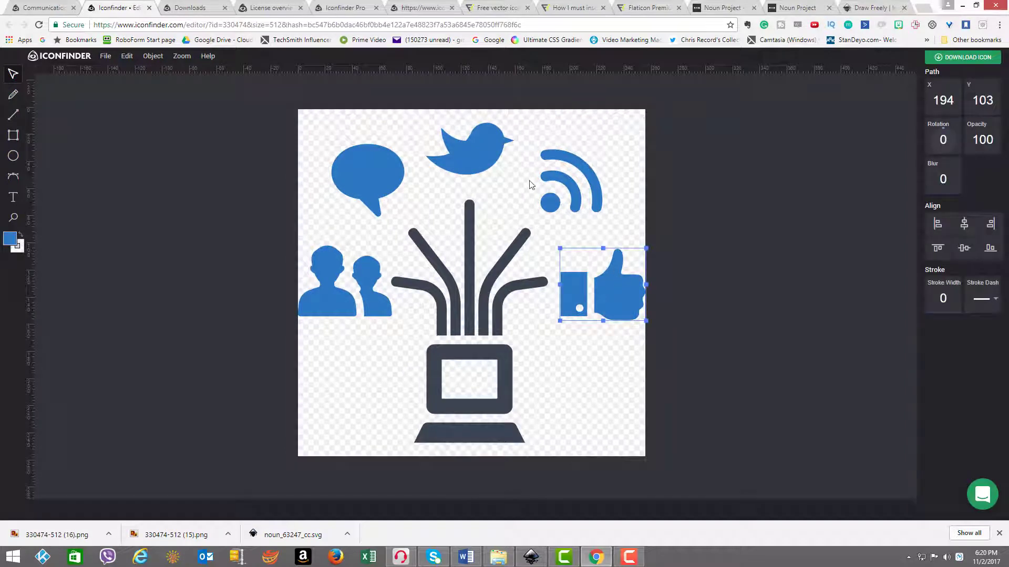
{"action": "left_click", "coordinate": [473, 169]}
{"action": "left_click", "coordinate": [376, 189]}
{"action": "left_click", "coordinate": [354, 310]}
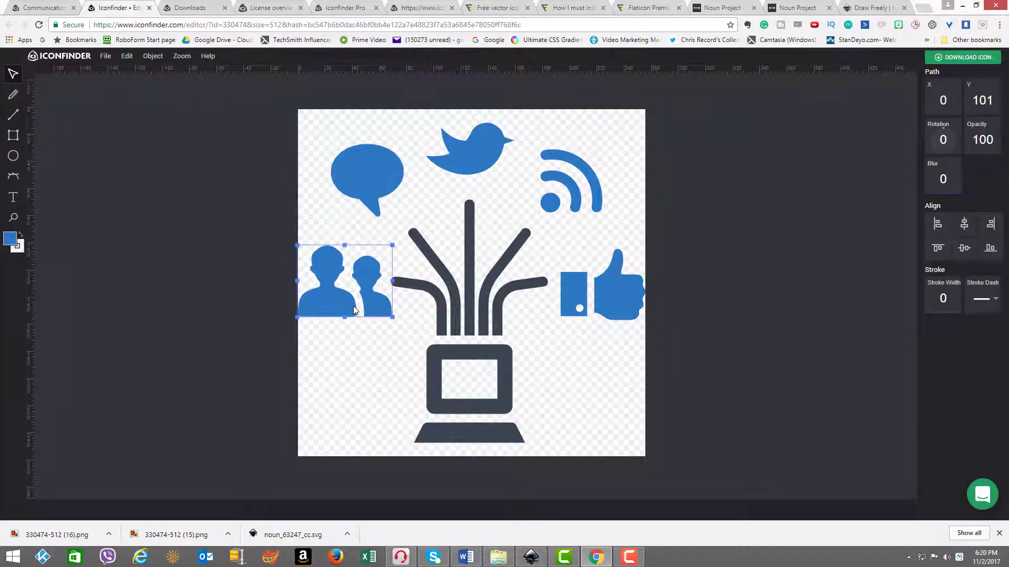
{"action": "left_click", "coordinate": [454, 300]}
{"action": "left_click", "coordinate": [495, 354]}
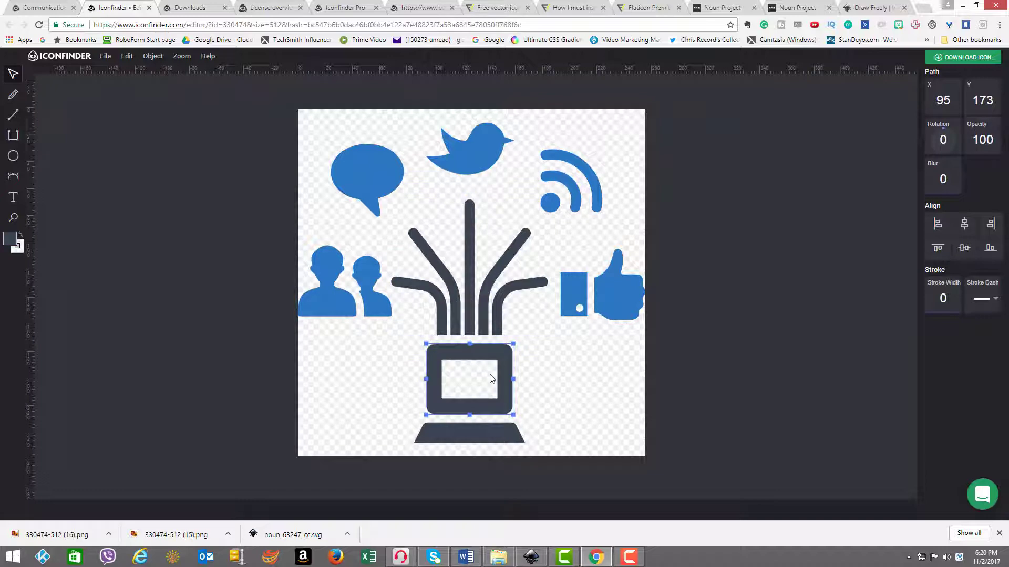
{"action": "left_click", "coordinate": [490, 436]}
Step: Recolor the bird shape with the solid light green #56ffaa
{"action": "left_click", "coordinate": [472, 163]}
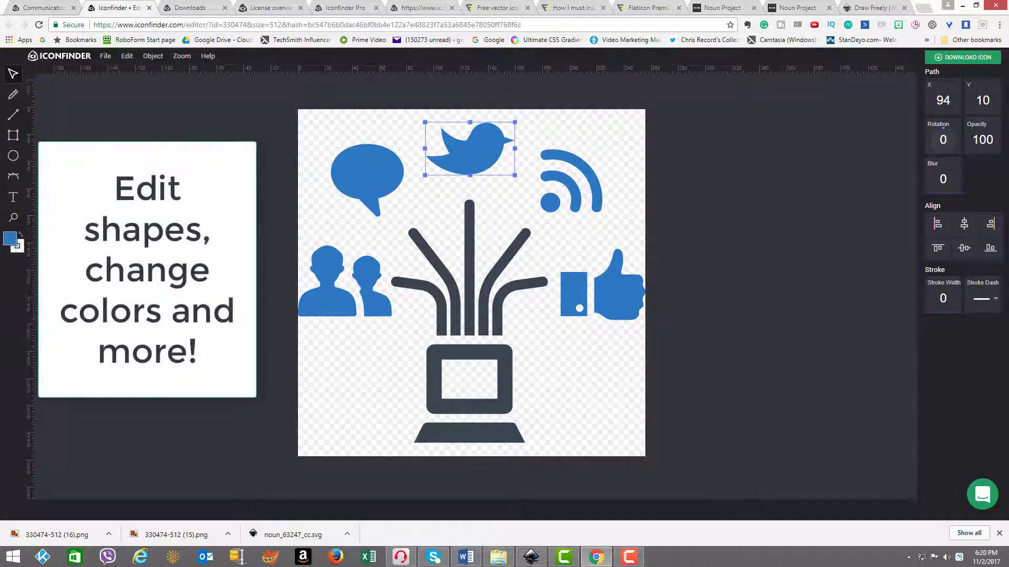
{"action": "left_click", "coordinate": [10, 242]}
{"action": "left_click", "coordinate": [113, 353]}
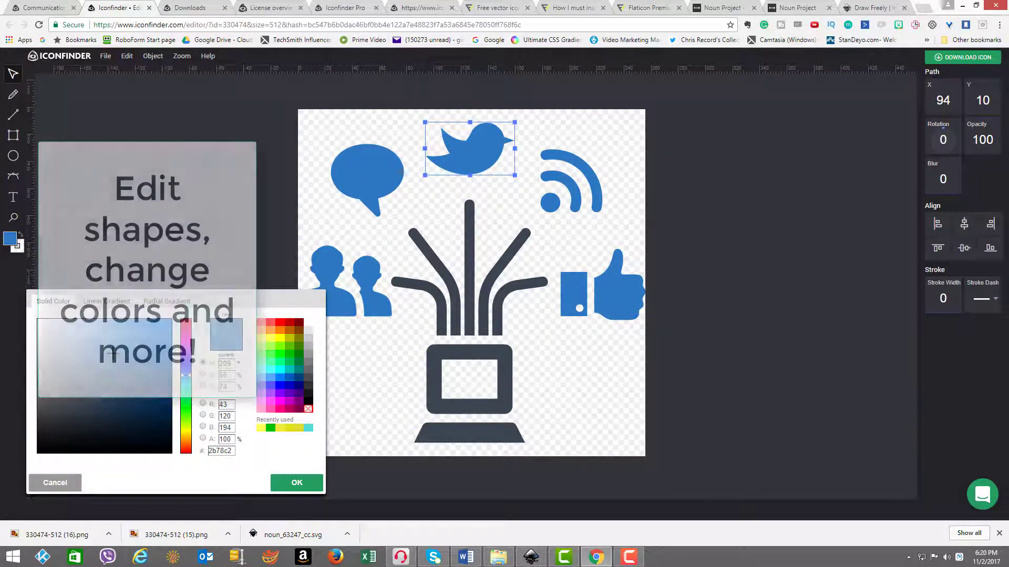
{"action": "left_click", "coordinate": [284, 371]}
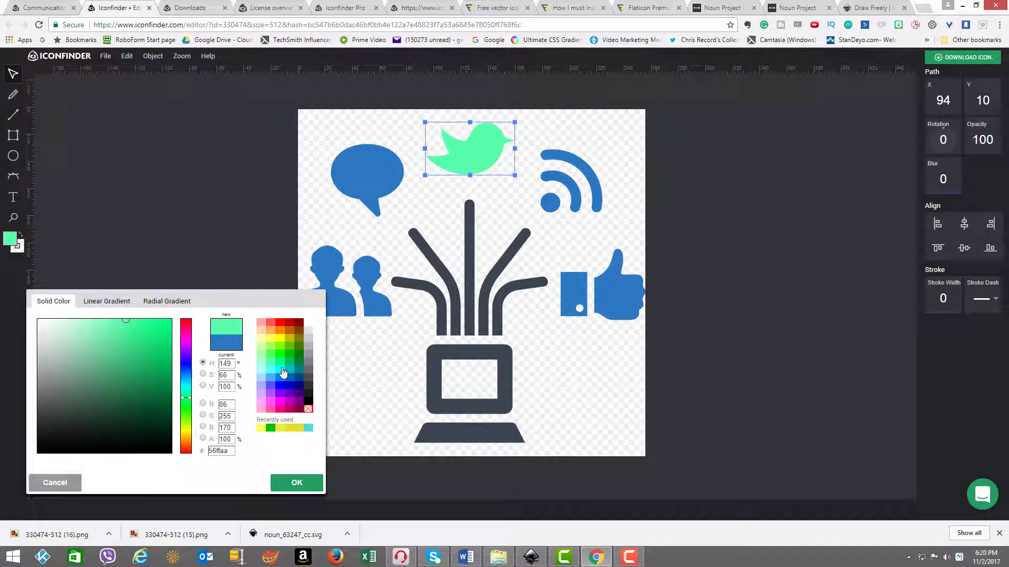
{"action": "left_click", "coordinate": [303, 484]}
Step: Recolor the shape of the two people with a solid yellow, #ffff56, and deselect it
{"action": "left_click", "coordinate": [316, 311]}
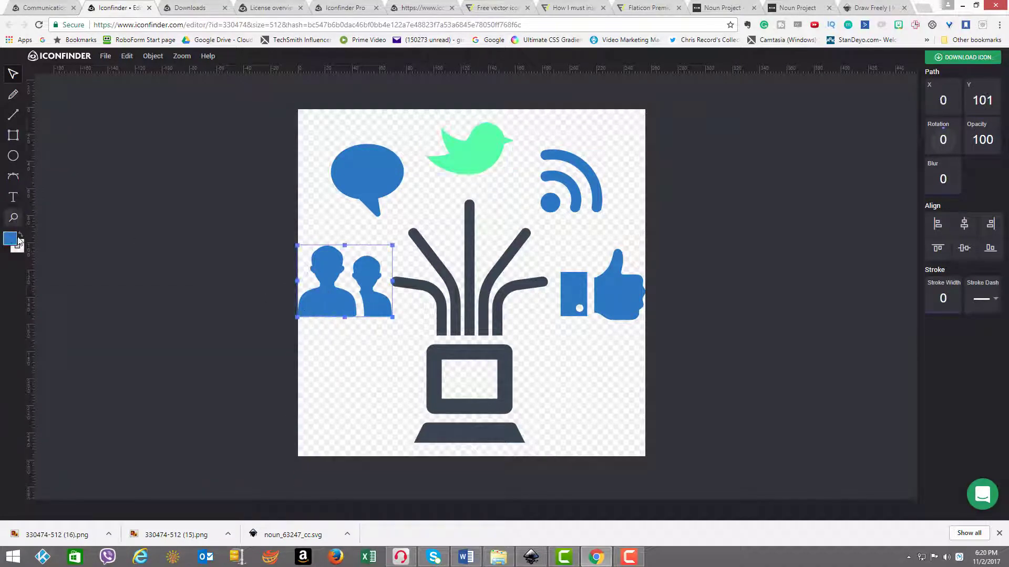
{"action": "left_click", "coordinate": [9, 239]}
{"action": "left_click", "coordinate": [271, 340]}
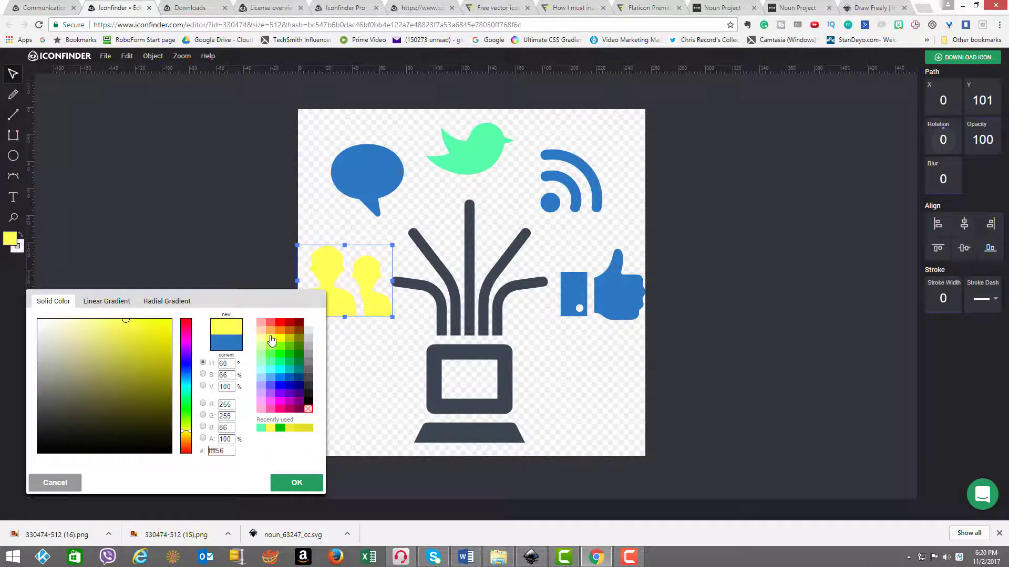
{"action": "left_click", "coordinate": [304, 488]}
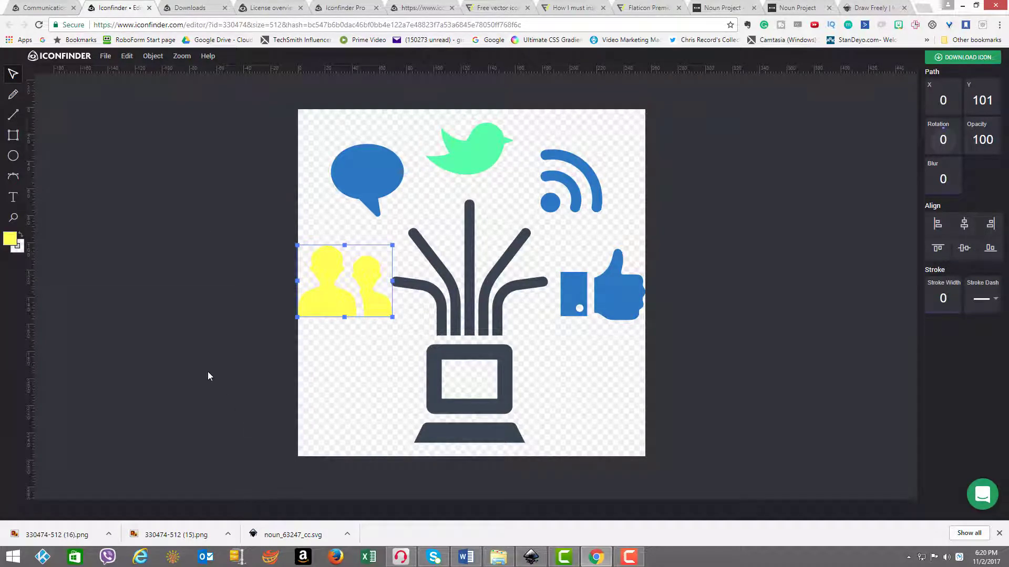
{"action": "left_click", "coordinate": [208, 376]}
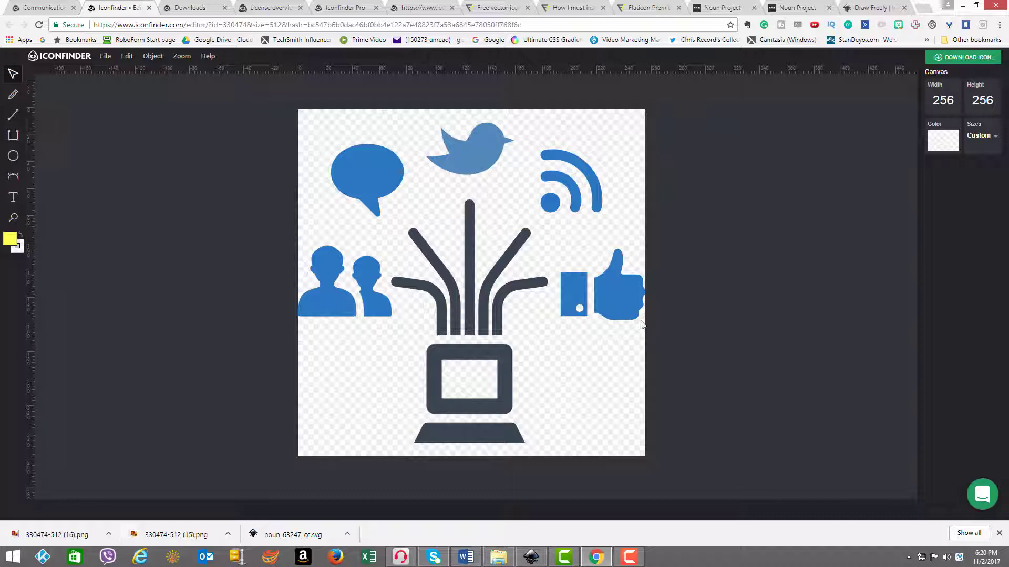
Step: Check the icon's blue elements individually by selecting the thumbs-up, bird, speech bubble, people and RSS symbol
{"action": "left_click", "coordinate": [613, 301]}
{"action": "left_click", "coordinate": [486, 160]}
{"action": "left_click", "coordinate": [380, 171]}
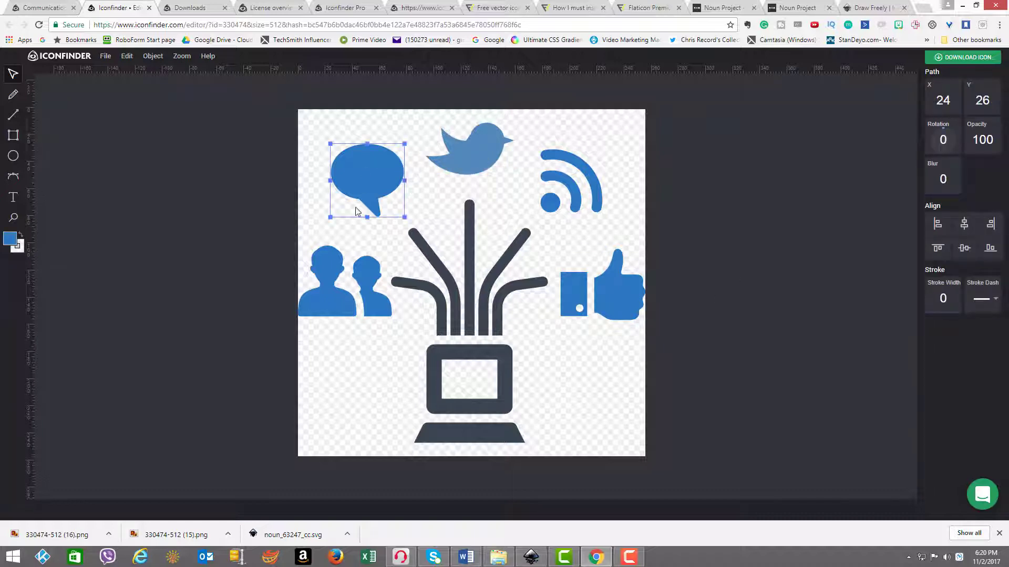
{"action": "left_click", "coordinate": [322, 294]}
{"action": "left_click", "coordinate": [563, 197]}
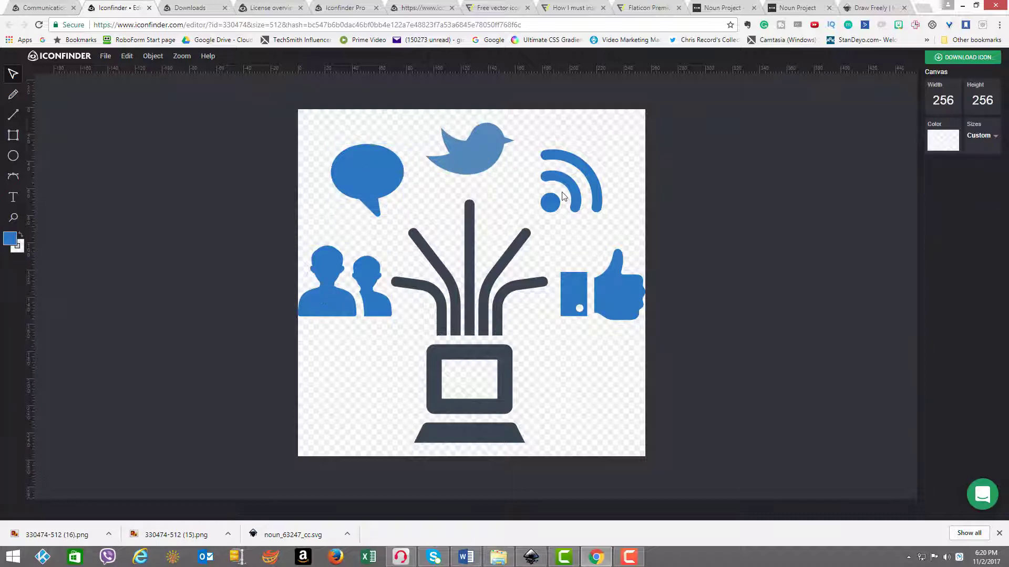
{"action": "left_click", "coordinate": [600, 160]}
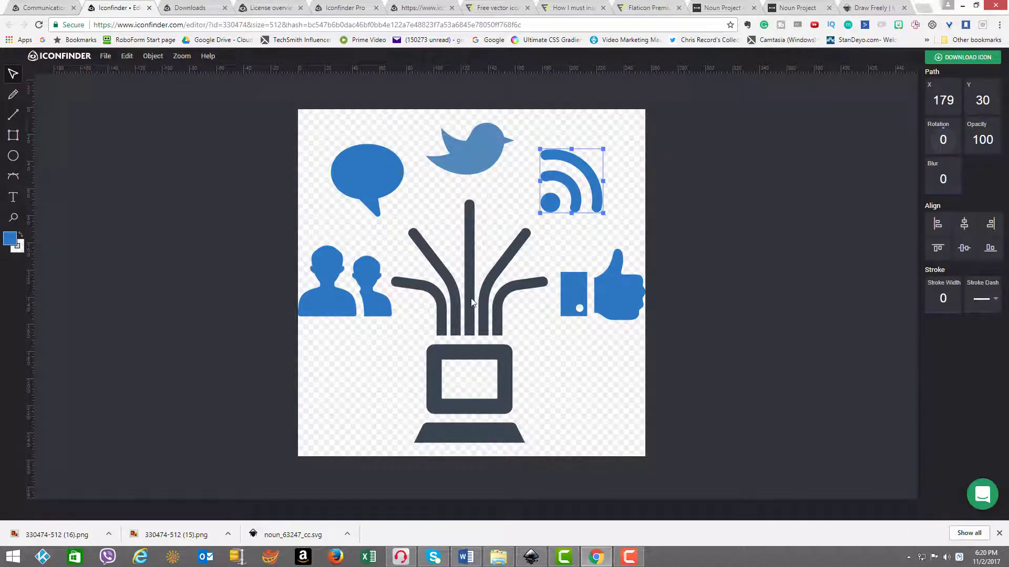
Step: Delete the thumbs-up shape and the RSS symbol, including its dot
{"action": "left_click", "coordinate": [581, 384]}
{"action": "left_click_drag", "start_coordinate": [604, 353], "coordinate": [563, 162]}
{"action": "key", "text": "Delete"}
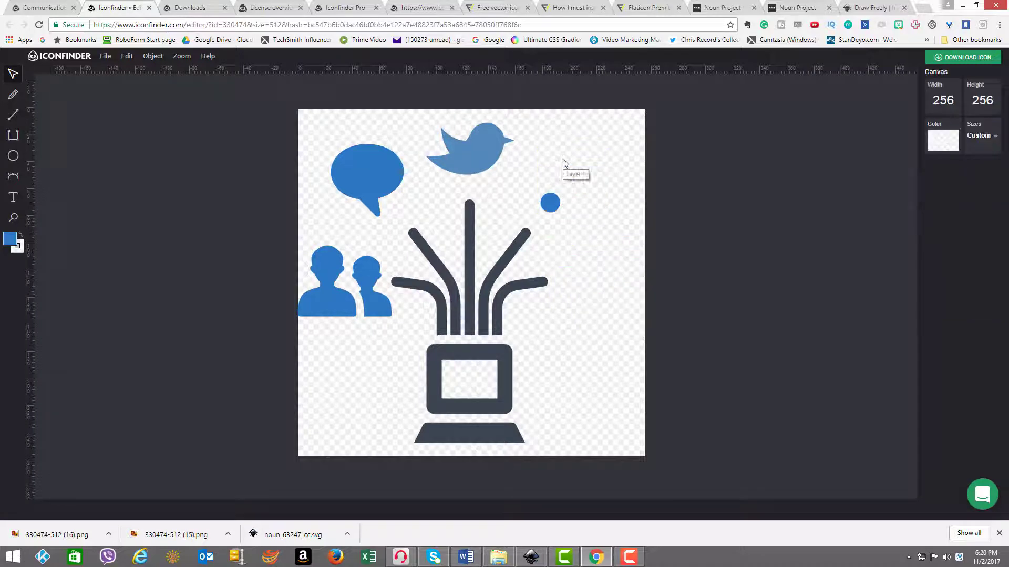
{"action": "left_click", "coordinate": [552, 206]}
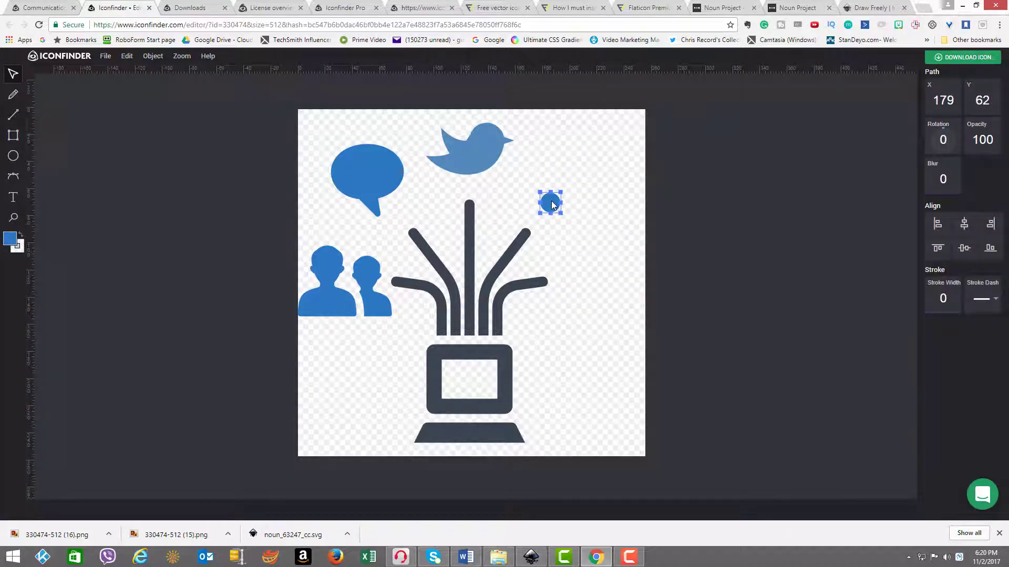
{"action": "key", "text": "Delete"}
Step: Delete the bird, the speech bubble and the two people, keeping only the computer and its cables
{"action": "left_click_drag", "start_coordinate": [537, 138], "coordinate": [274, 172]}
{"action": "key", "text": "Delete"}
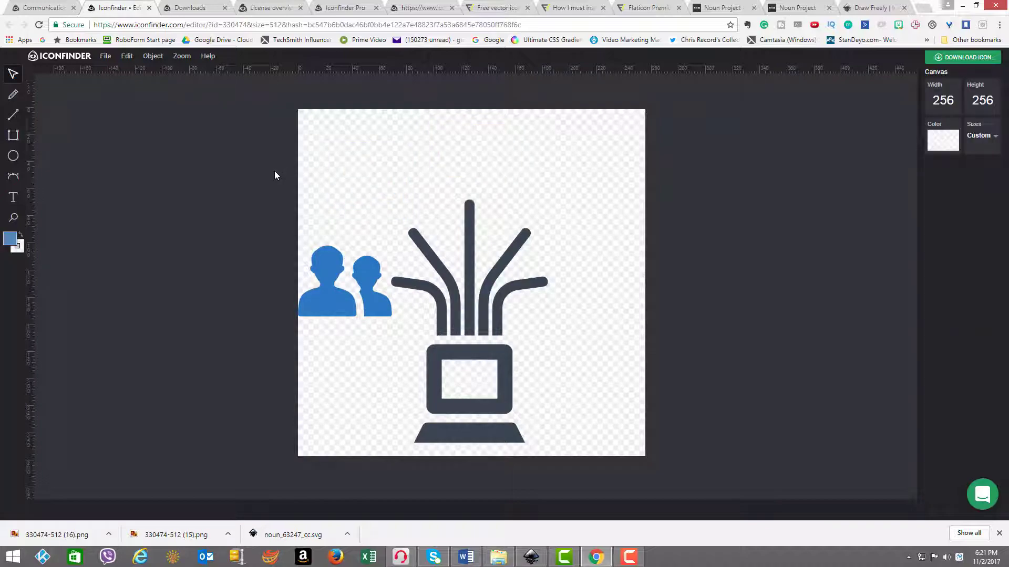
{"action": "left_click_drag", "start_coordinate": [322, 354], "coordinate": [353, 244]}
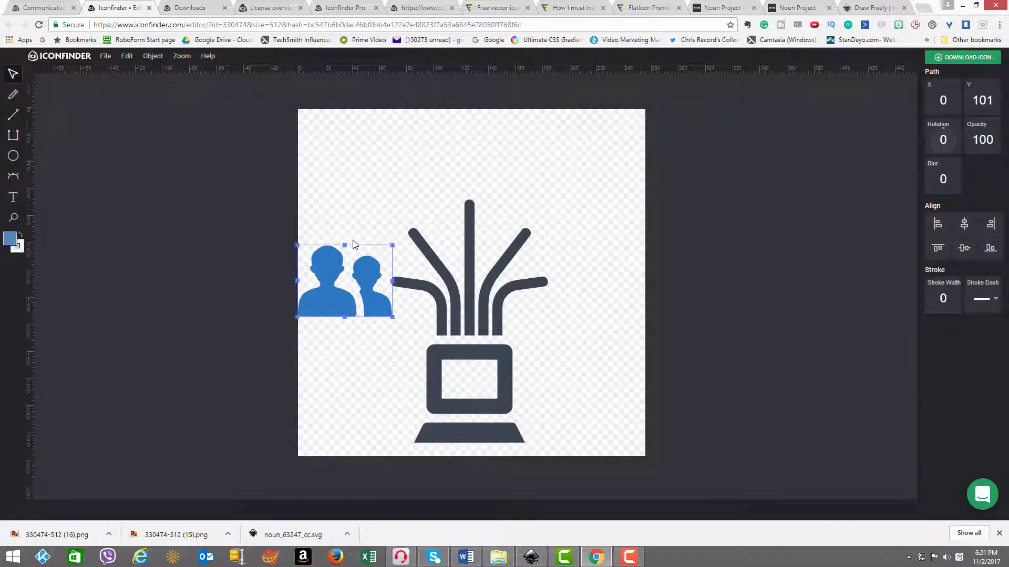
{"action": "key", "text": "Delete"}
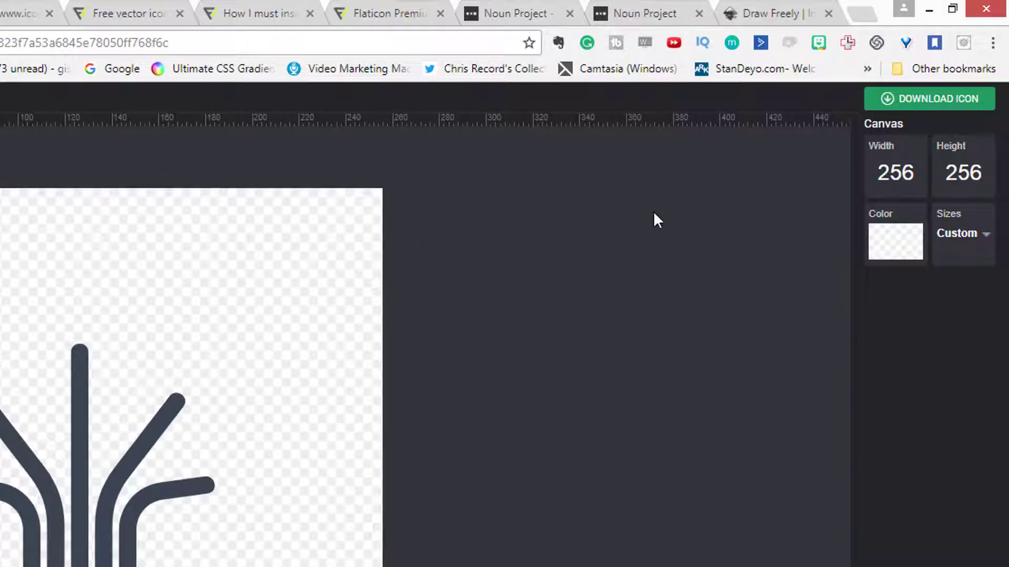
Step: Download the computer with its cables as a 512x512 PNG
{"action": "left_click", "coordinate": [914, 98]}
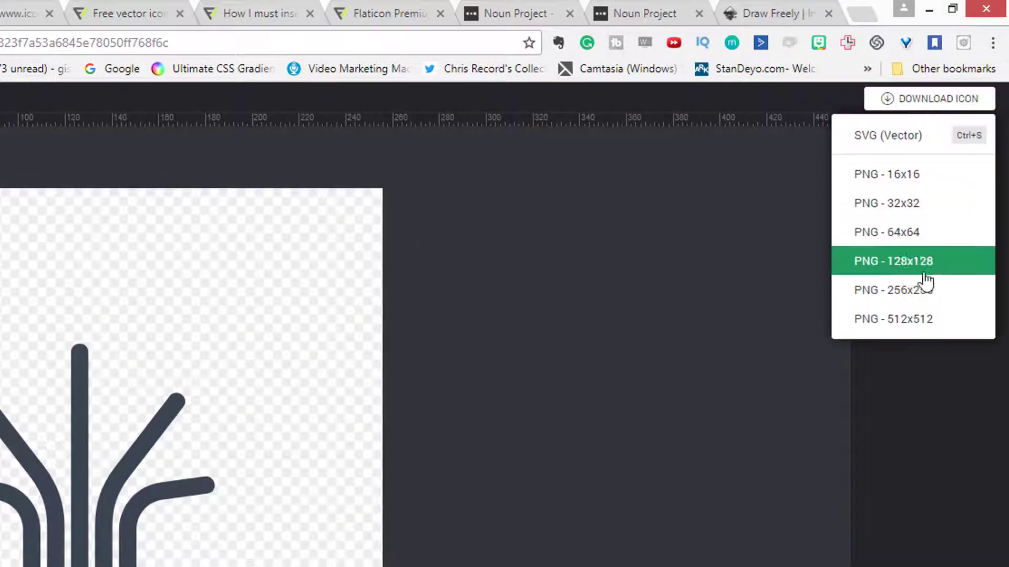
{"action": "left_click", "coordinate": [928, 317]}
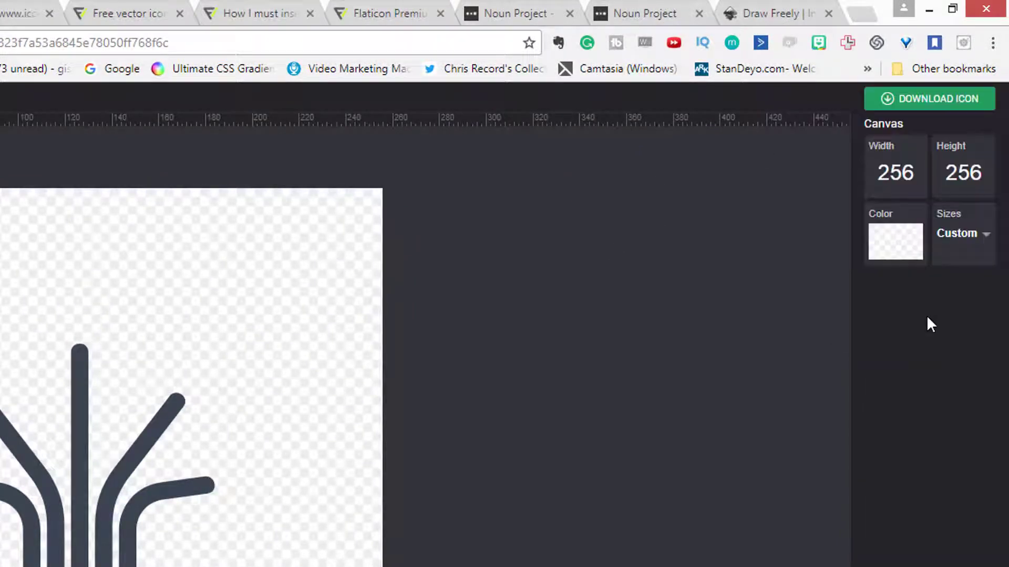
{"action": "left_click", "coordinate": [942, 108]}
{"action": "left_click", "coordinate": [917, 318]}
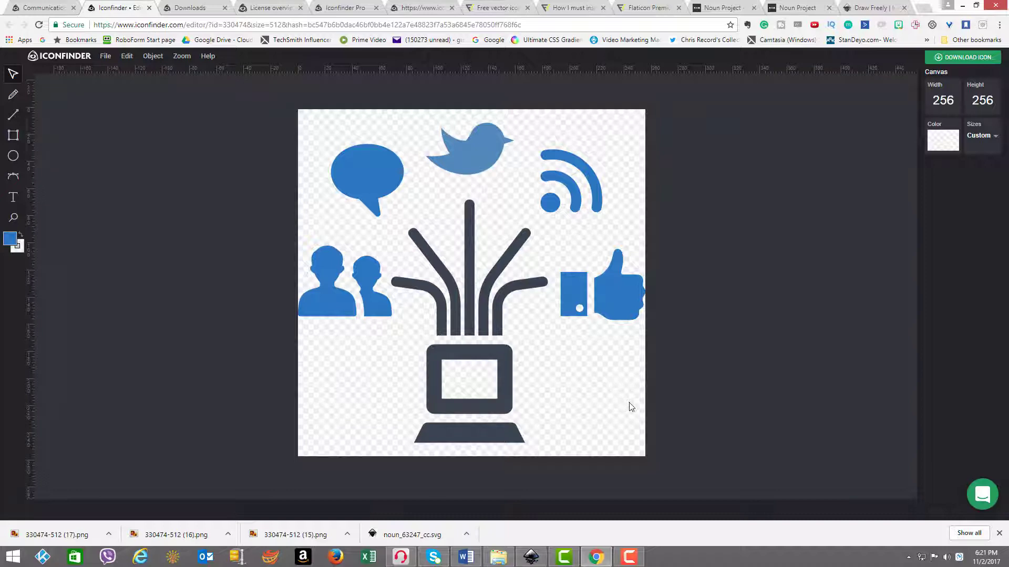
Step: Delete every shape of the restored icon except the two people and download the result as a 512x512 PNG
{"action": "left_click_drag", "start_coordinate": [631, 407], "coordinate": [424, 121]}
{"action": "key", "text": "Delete"}
{"action": "left_click", "coordinate": [373, 157]}
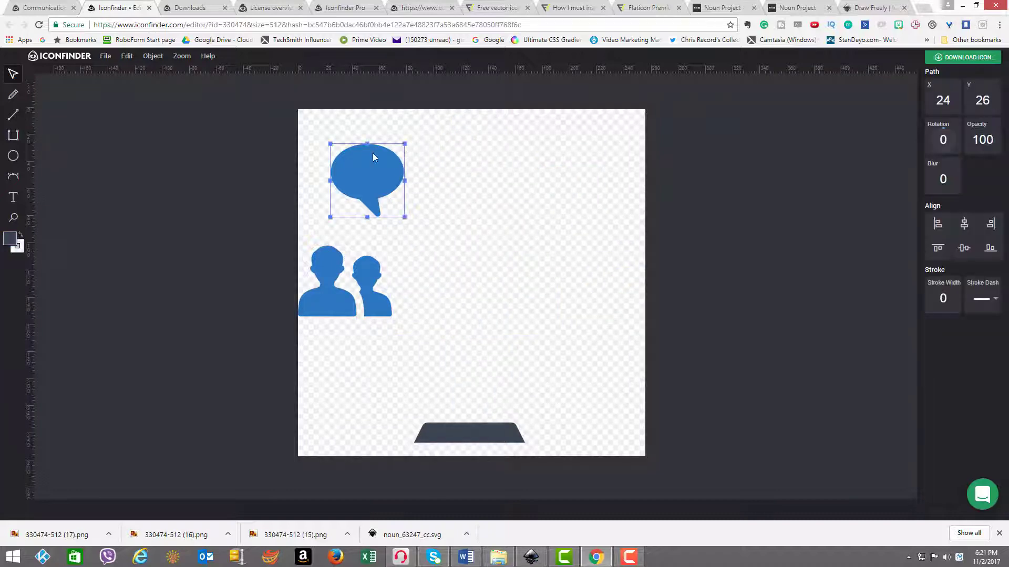
{"action": "key", "text": "Delete"}
{"action": "left_click", "coordinate": [480, 438]}
{"action": "key", "text": "Delete"}
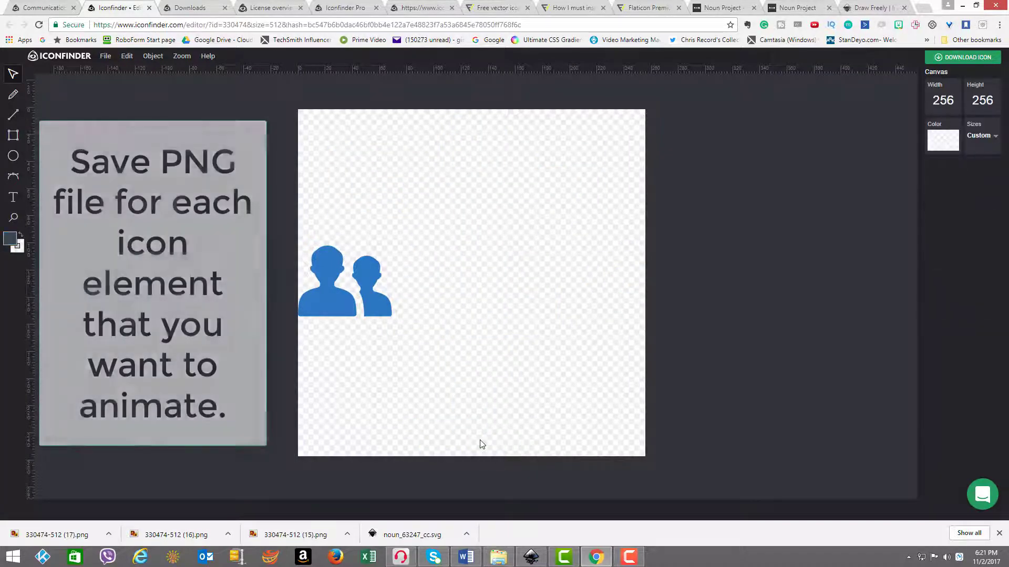
{"action": "left_click", "coordinate": [961, 62]}
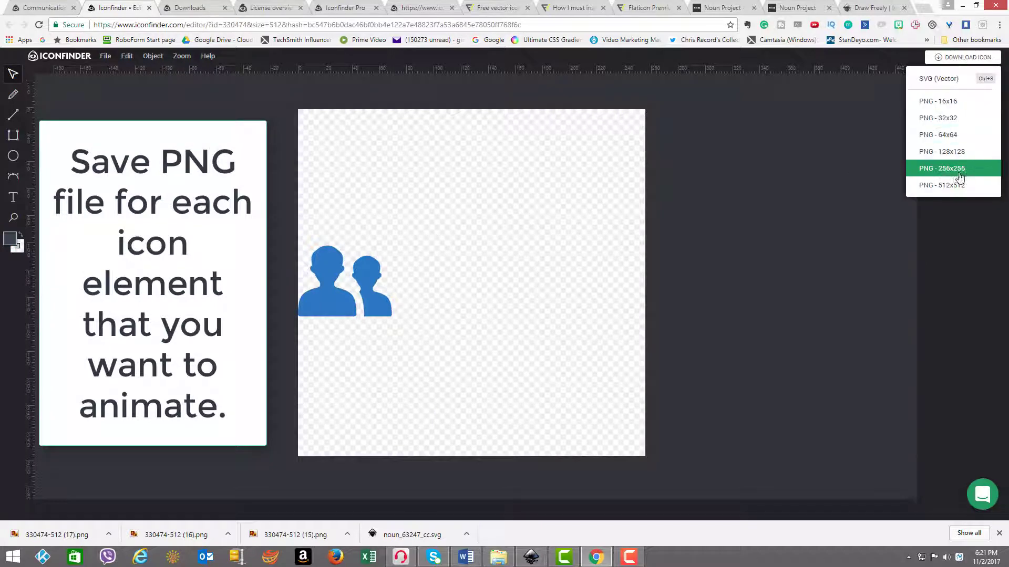
{"action": "left_click", "coordinate": [957, 187]}
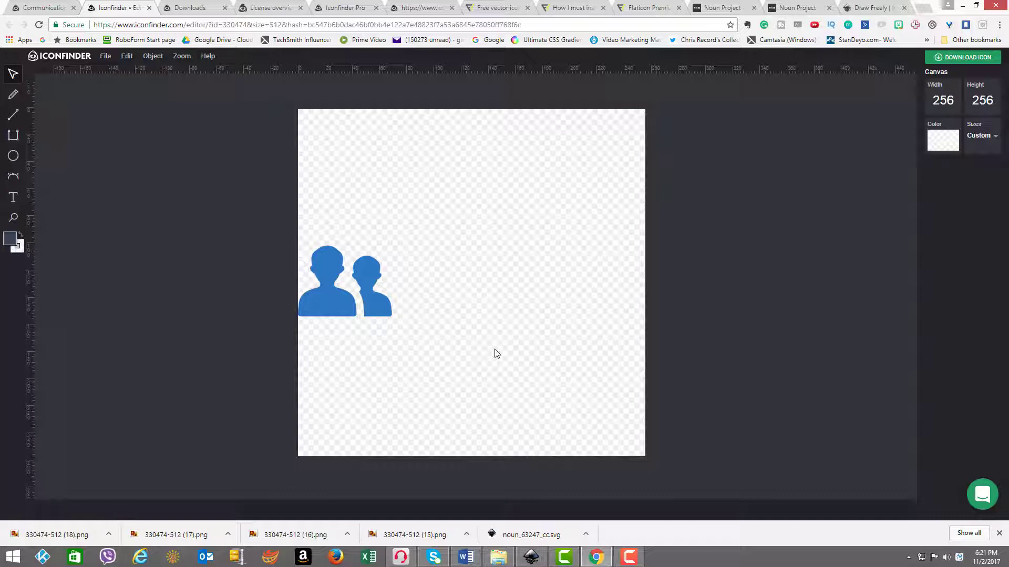
Step: Undo the series of shape deletions to bring back the speech bubble and the other icon parts around the two people
{"action": "key", "text": "ctrl+z"}
{"action": "key", "text": "ctrl+z"}
{"action": "key", "text": "ctrl+z"}
{"action": "key", "text": "ctrl+z"}
{"action": "key", "text": "ctrl+z"}
{"action": "key", "text": "ctrl+z"}
{"action": "key", "text": "ctrl+z"}
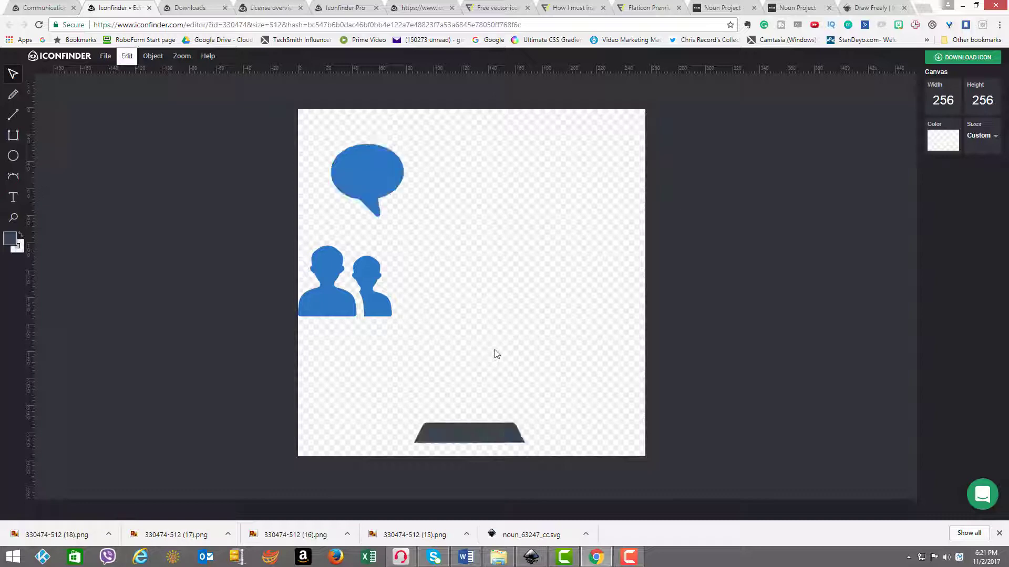
{"action": "key", "text": "ctrl+z"}
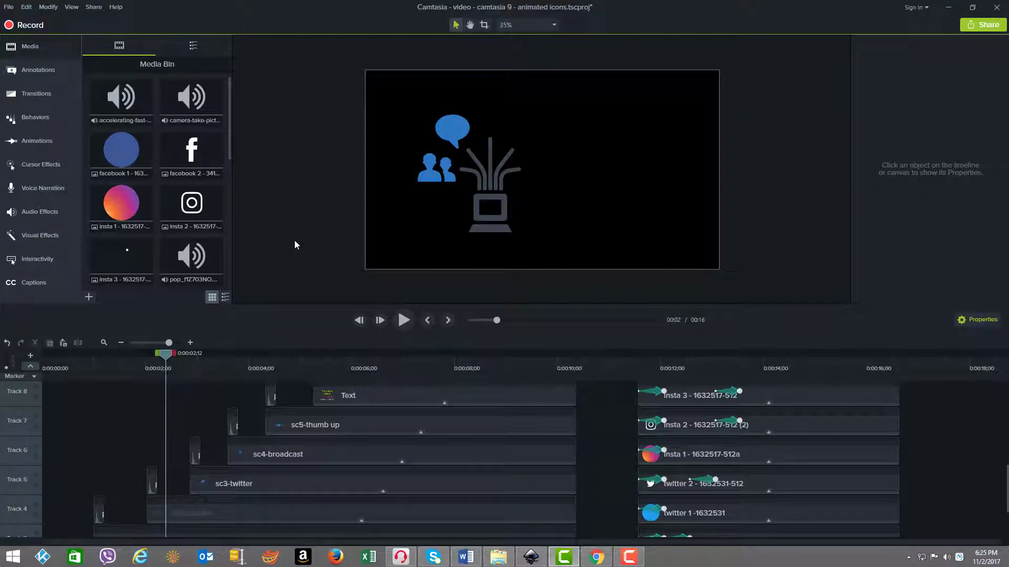
Step: Switch to Camtasia, check the media import options, and examine the layered Facebook and Instagram images in the Media Bin
{"action": "left_click", "coordinate": [120, 151]}
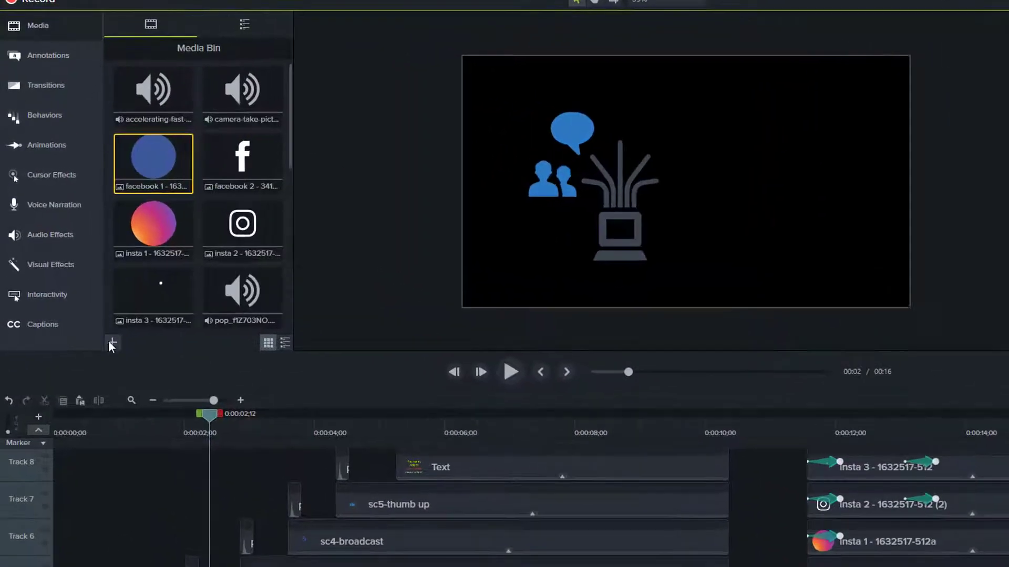
{"action": "left_click", "coordinate": [90, 300]}
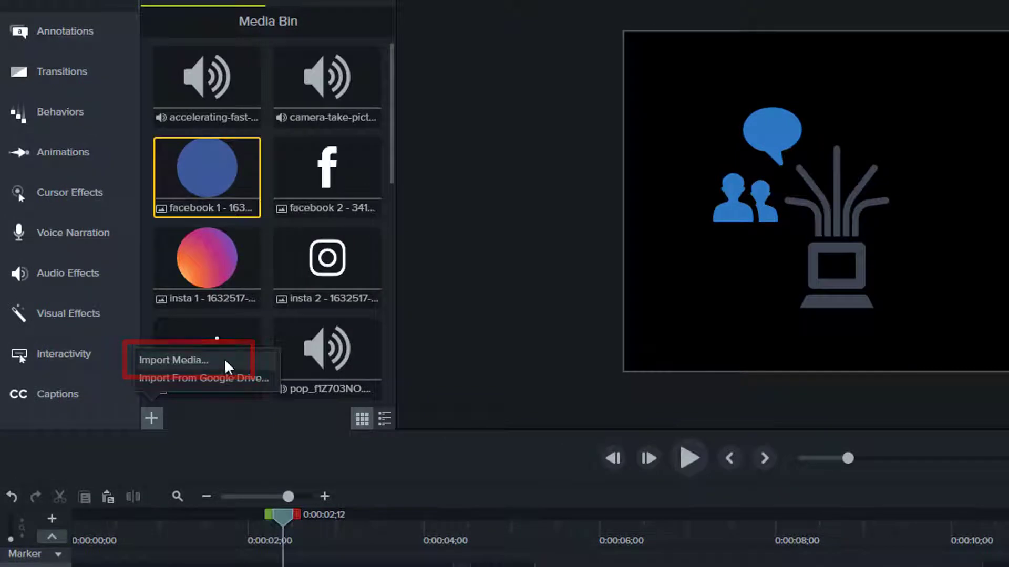
{"action": "left_click", "coordinate": [205, 195]}
{"action": "left_click", "coordinate": [318, 184]}
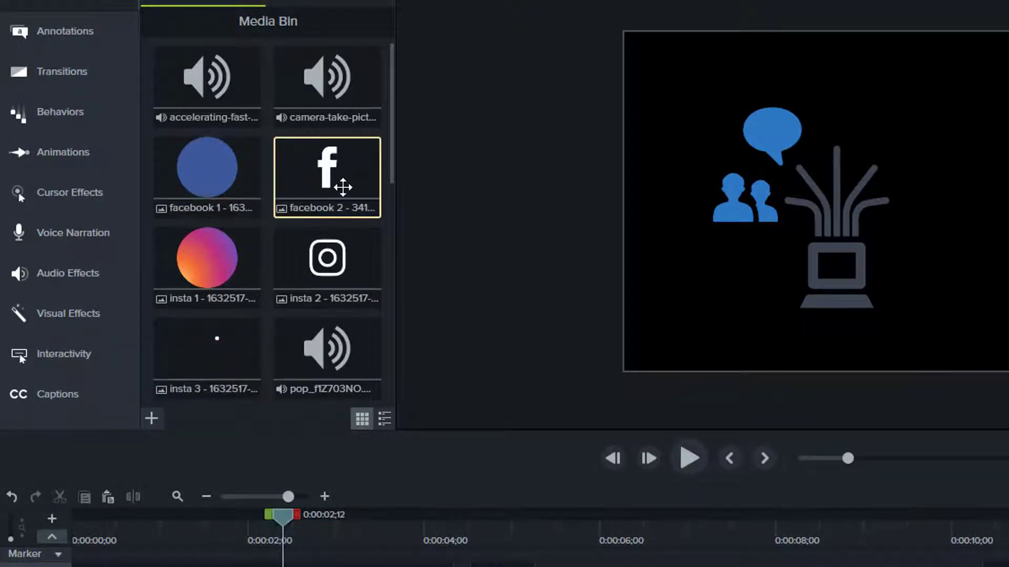
{"action": "left_click", "coordinate": [214, 173]}
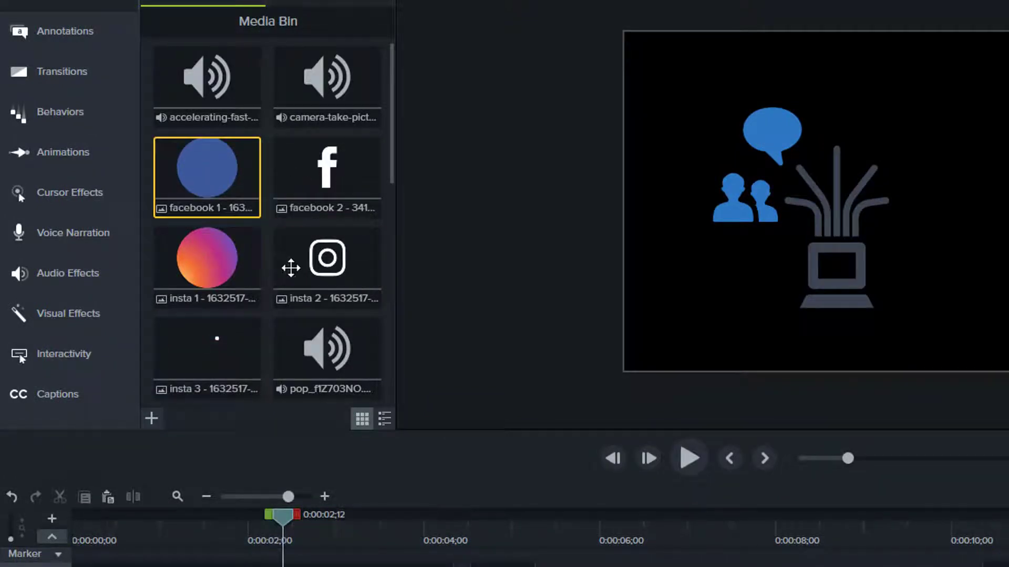
{"action": "left_click", "coordinate": [318, 265]}
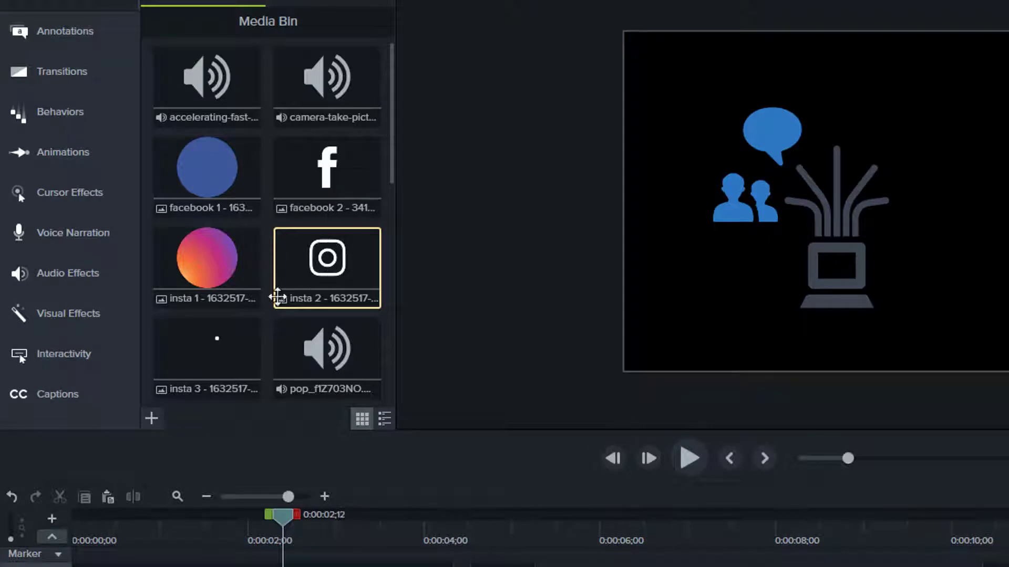
{"action": "left_click", "coordinate": [216, 342]}
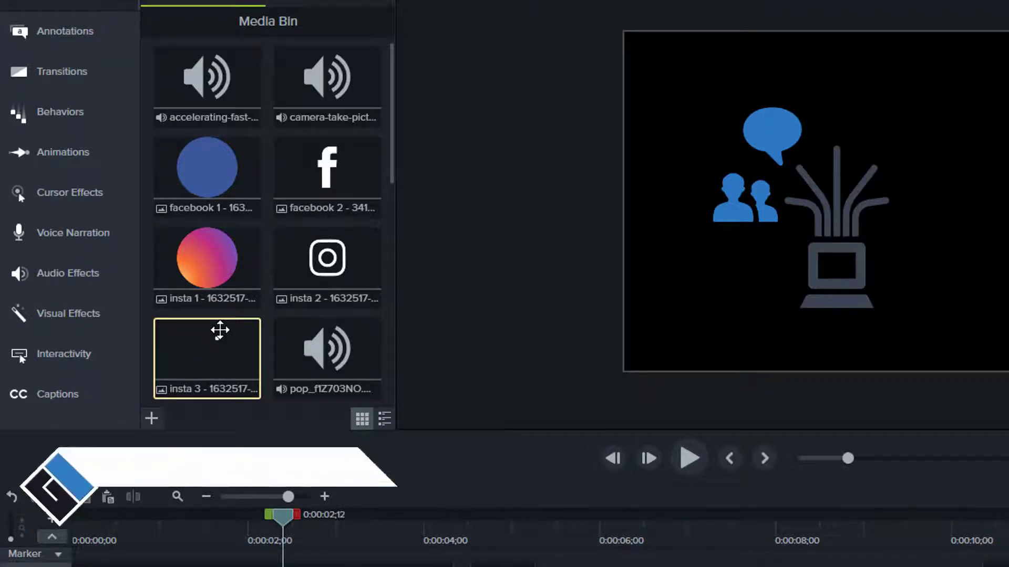
{"action": "left_click", "coordinate": [293, 270]}
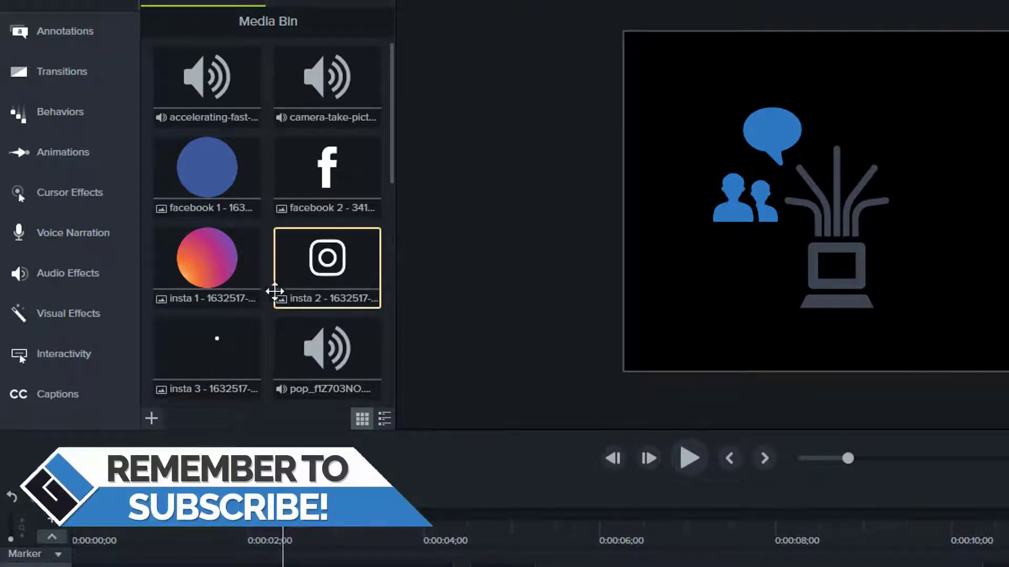
{"action": "left_click", "coordinate": [217, 331]}
{"action": "left_click", "coordinate": [317, 259]}
{"action": "left_click", "coordinate": [221, 263]}
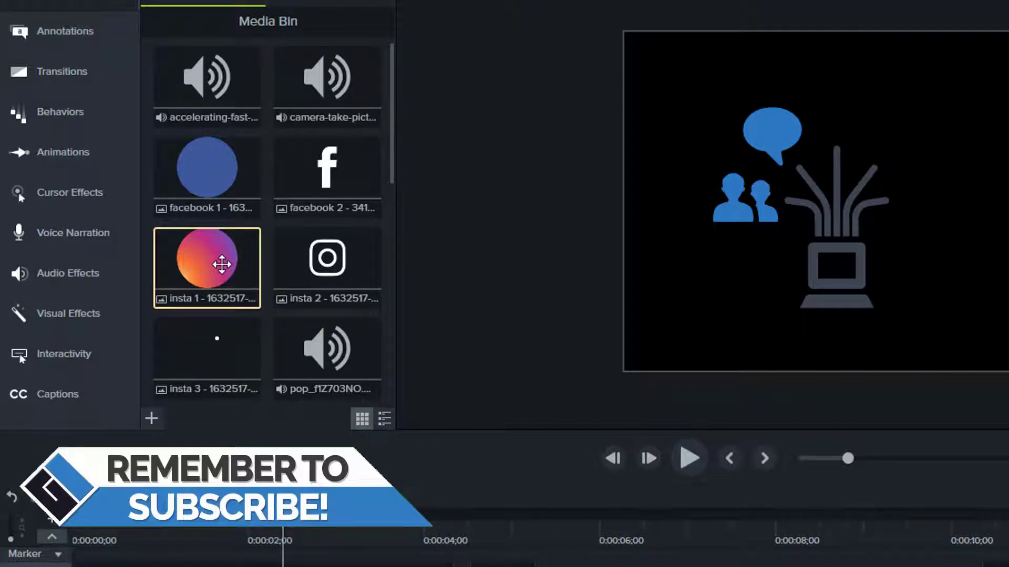
Step: Look through the separate computer, people, bubble, Twitter, broadcast and thumb-up images in the Media Bin
{"action": "scroll", "coordinate": [209, 298], "scroll_direction": "down", "scroll_amount": 5}
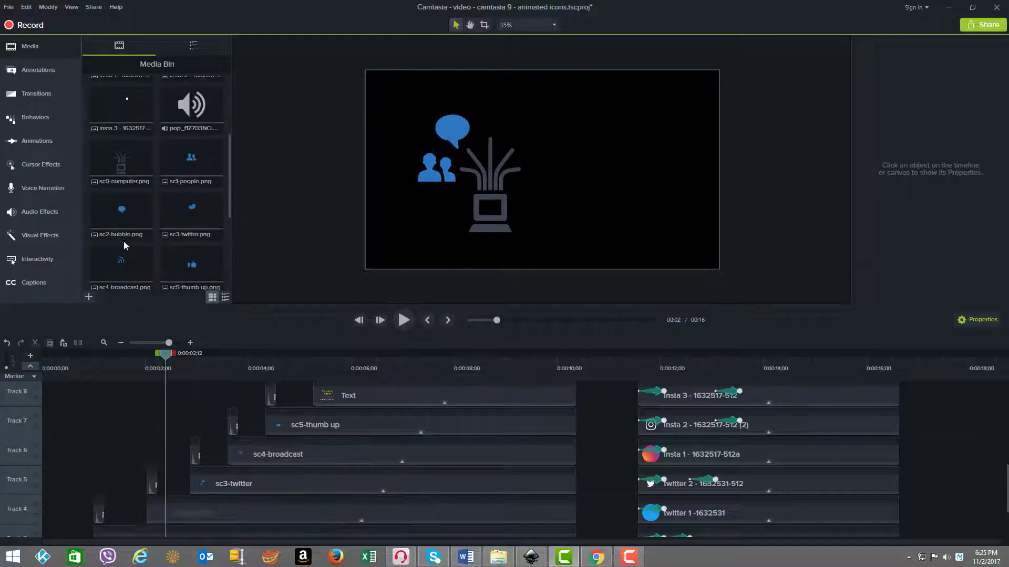
{"action": "left_click", "coordinate": [178, 211], "text": "shift"}
{"action": "left_click", "coordinate": [186, 169]}
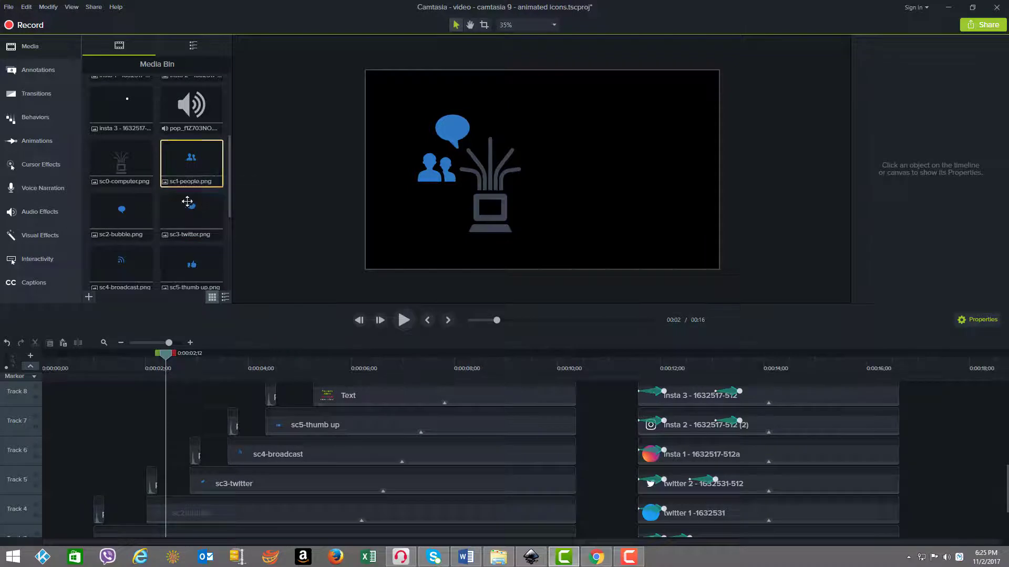
{"action": "left_click", "coordinate": [188, 281]}
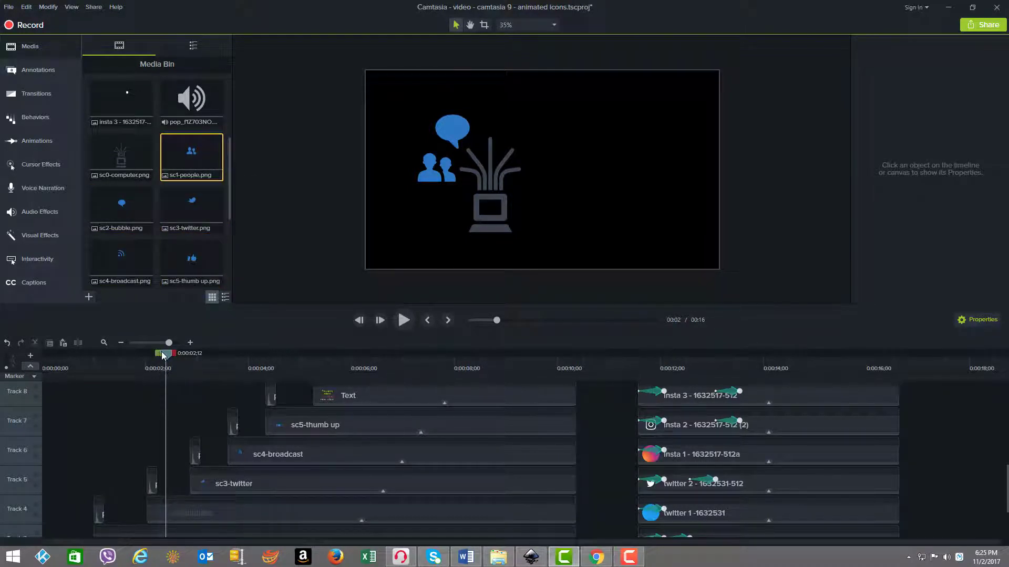
Step: Scrub through the social connection sequence on the timeline to examine when each icon element appears
{"action": "left_click_drag", "start_coordinate": [169, 371], "coordinate": [632, 393]}
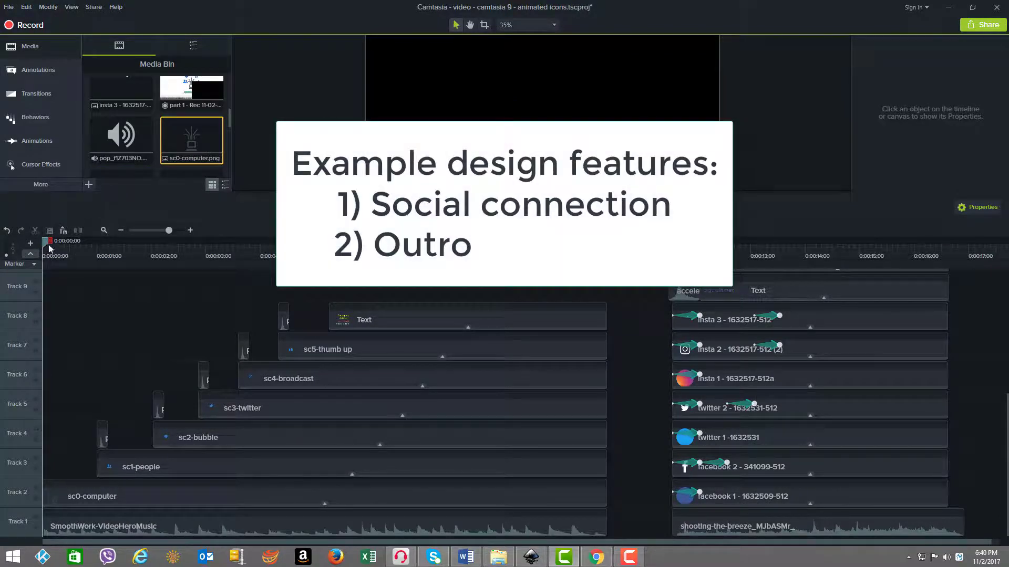
{"action": "left_click_drag", "start_coordinate": [49, 238], "coordinate": [198, 307]}
{"action": "left_click_drag", "start_coordinate": [208, 243], "coordinate": [244, 243]}
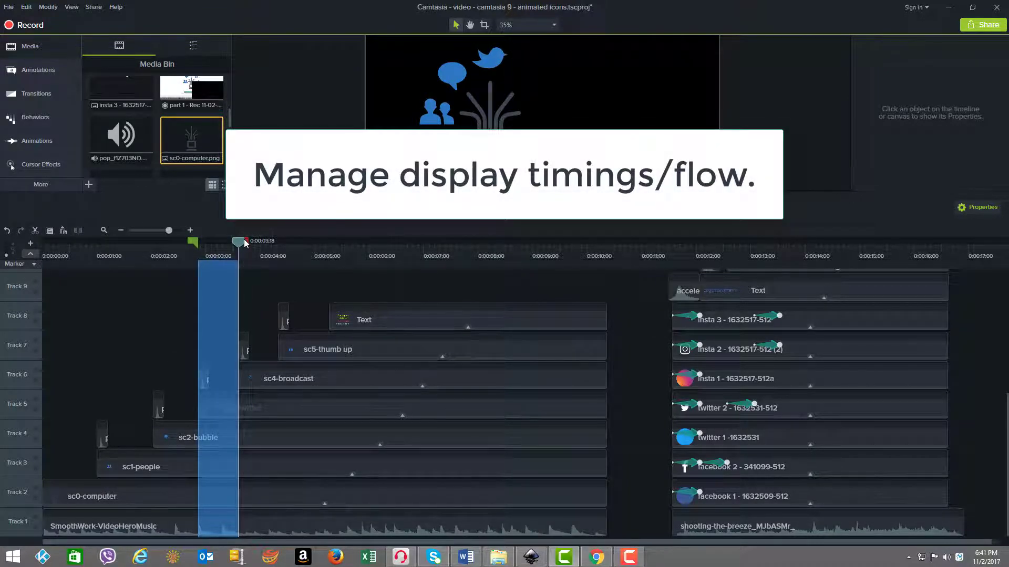
{"action": "left_click_drag", "start_coordinate": [246, 243], "coordinate": [283, 250]}
Step: Select the pop sound clip at the start of the sc1-people clip and play the sequence briefly from there
{"action": "left_click", "coordinate": [79, 435]}
{"action": "left_click", "coordinate": [104, 439]}
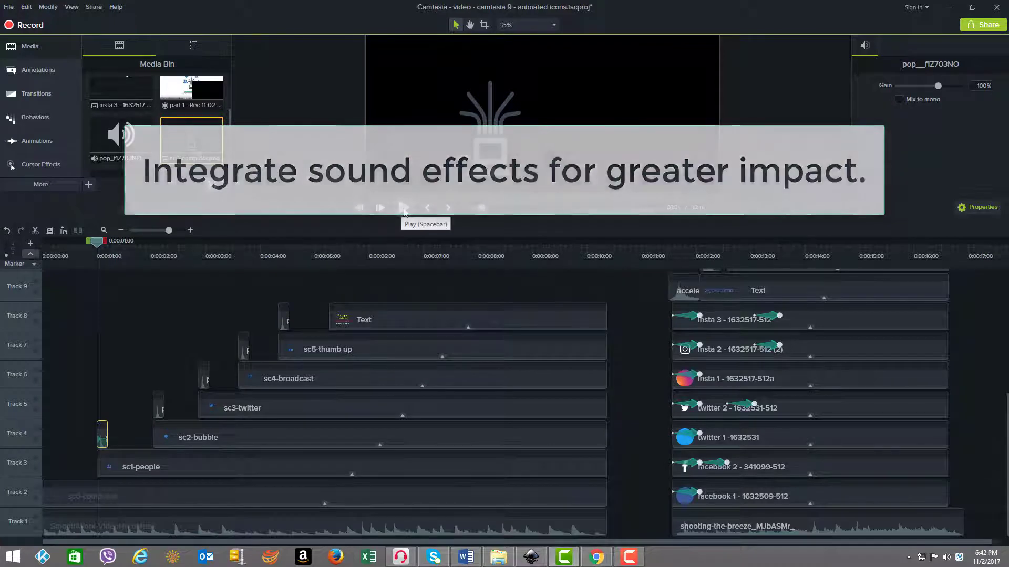
{"action": "left_click", "coordinate": [403, 208]}
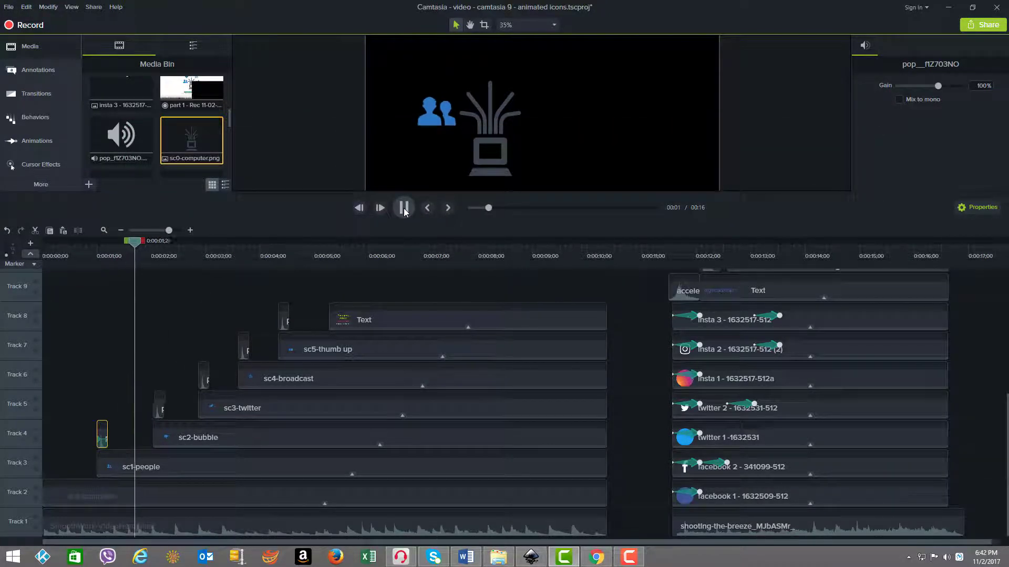
{"action": "left_click", "coordinate": [404, 210]}
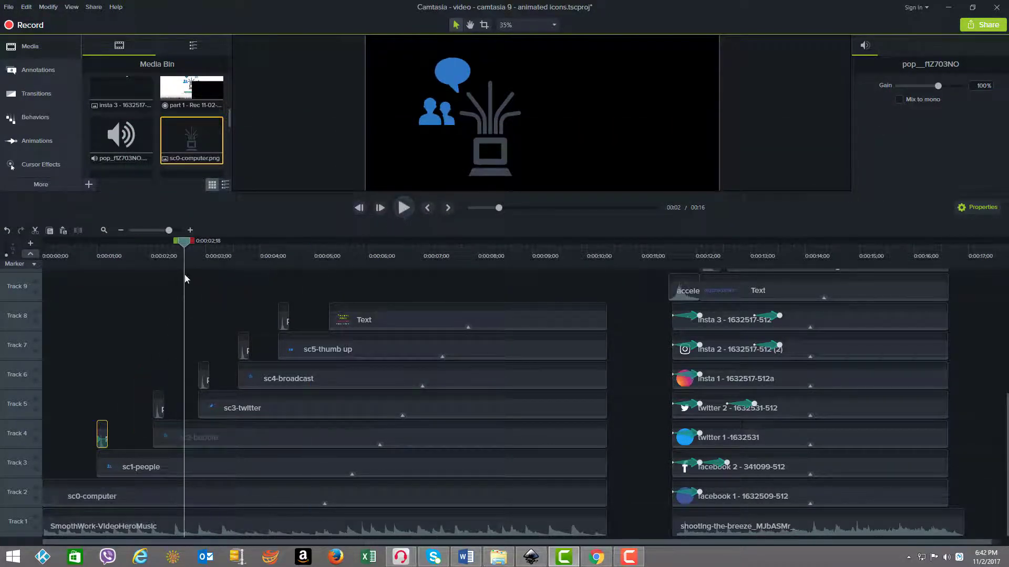
Step: Show the behavior on the sc0-computer clip and scrub through the entrances of the computer and the people
{"action": "left_click_drag", "start_coordinate": [185, 252], "coordinate": [301, 392]}
{"action": "left_click_drag", "start_coordinate": [307, 515], "coordinate": [325, 503]}
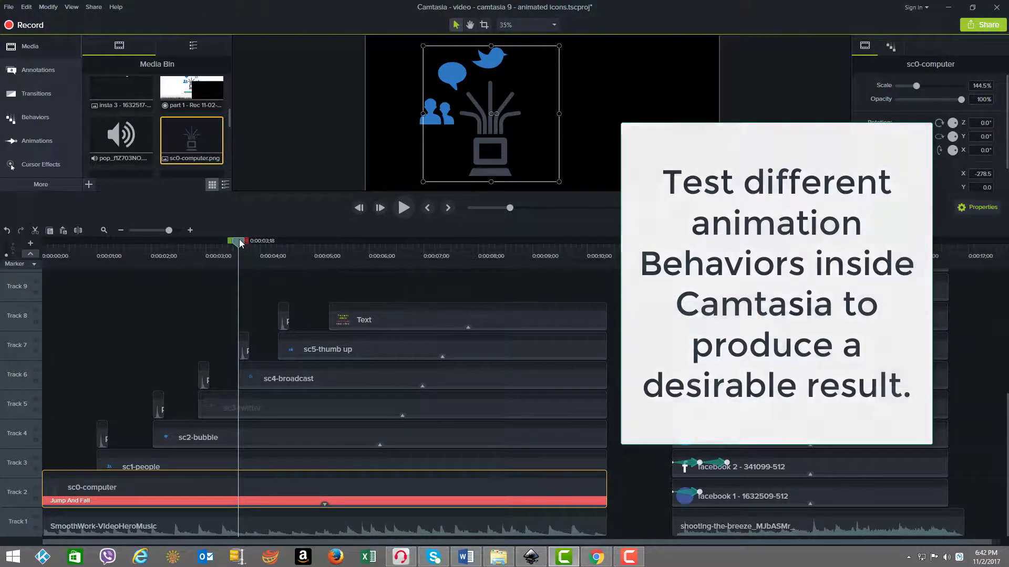
{"action": "left_click_drag", "start_coordinate": [241, 240], "coordinate": [92, 336]}
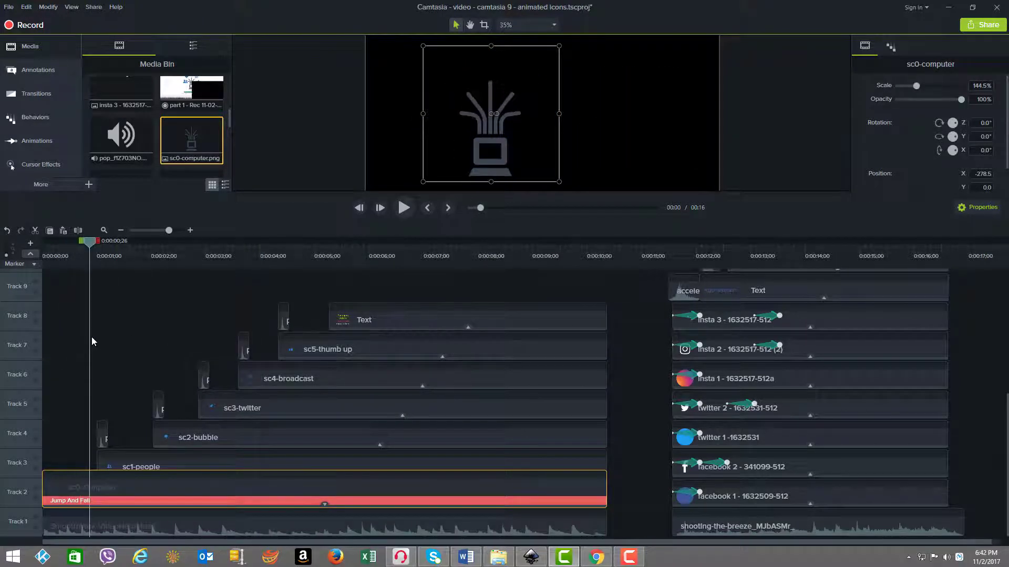
{"action": "left_click", "coordinate": [253, 462]}
{"action": "left_click_drag", "start_coordinate": [91, 242], "coordinate": [194, 258]}
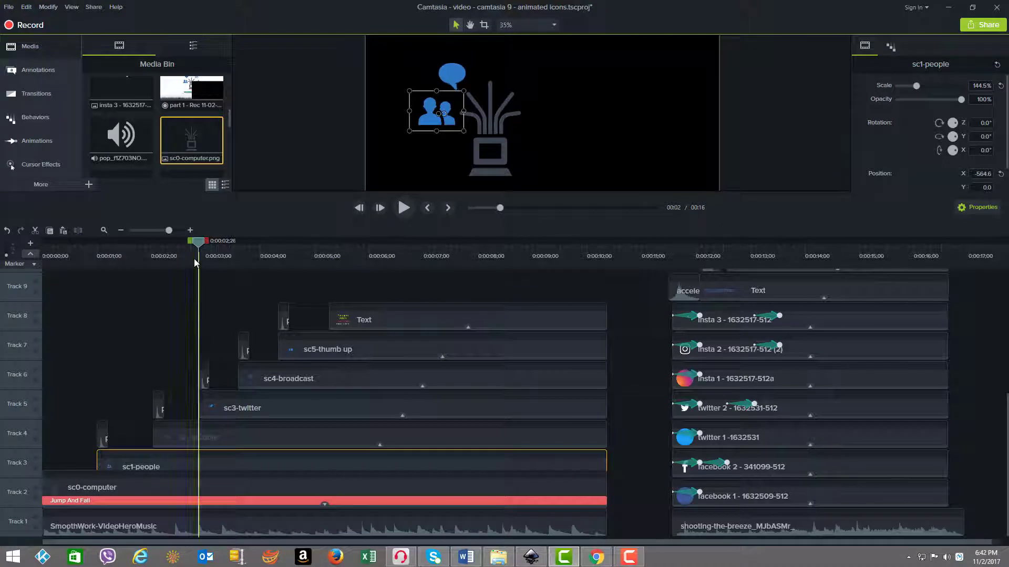
Step: Compare the behaviors applied to the sc2-bubble, sc4-broadcast, Text and sc5-thumb up clips while scrubbing the animation
{"action": "left_click", "coordinate": [377, 445]}
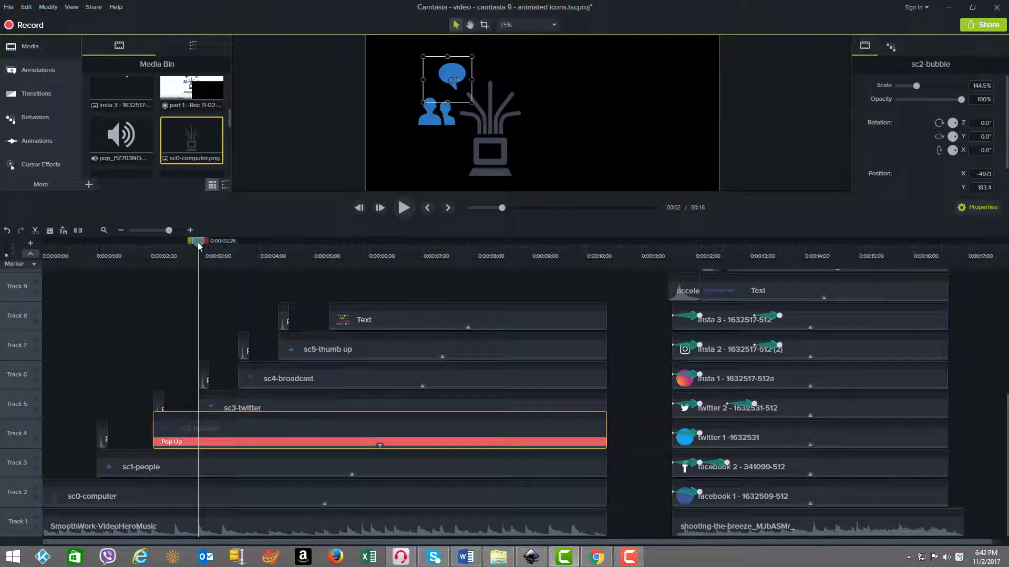
{"action": "left_click_drag", "start_coordinate": [198, 242], "coordinate": [373, 289]}
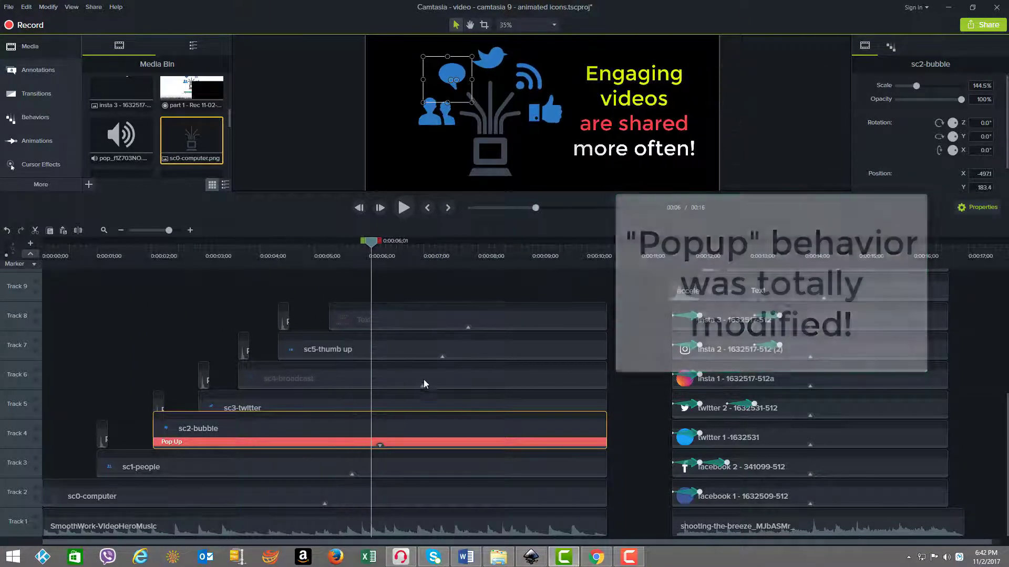
{"action": "left_click", "coordinate": [424, 386]}
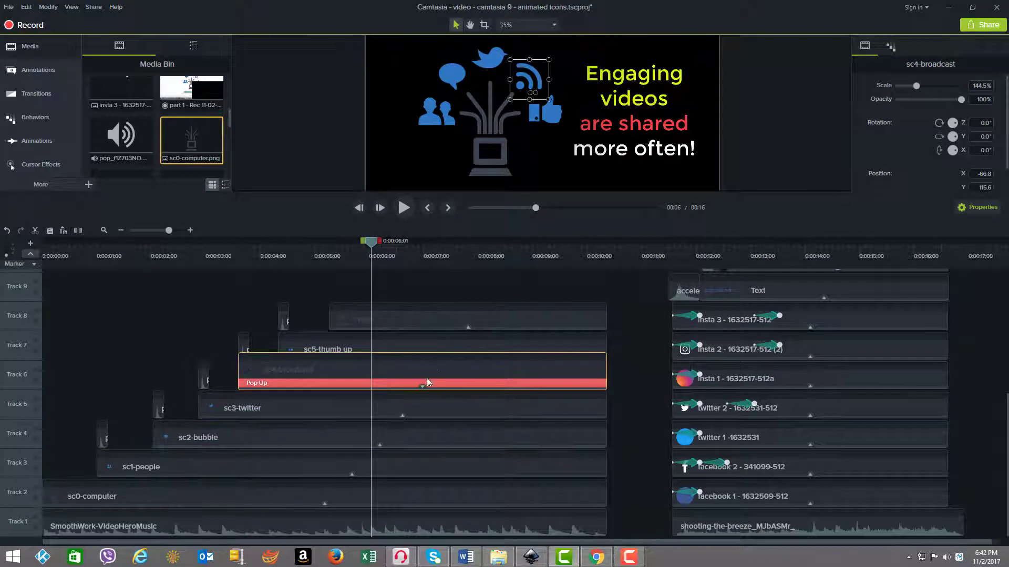
{"action": "left_click", "coordinate": [467, 328]}
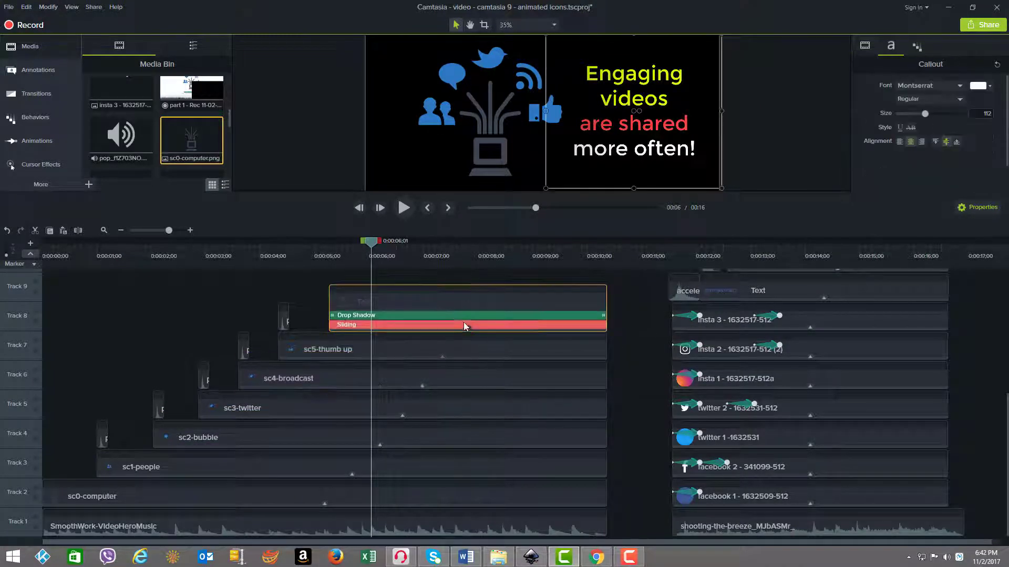
{"action": "left_click", "coordinate": [438, 359]}
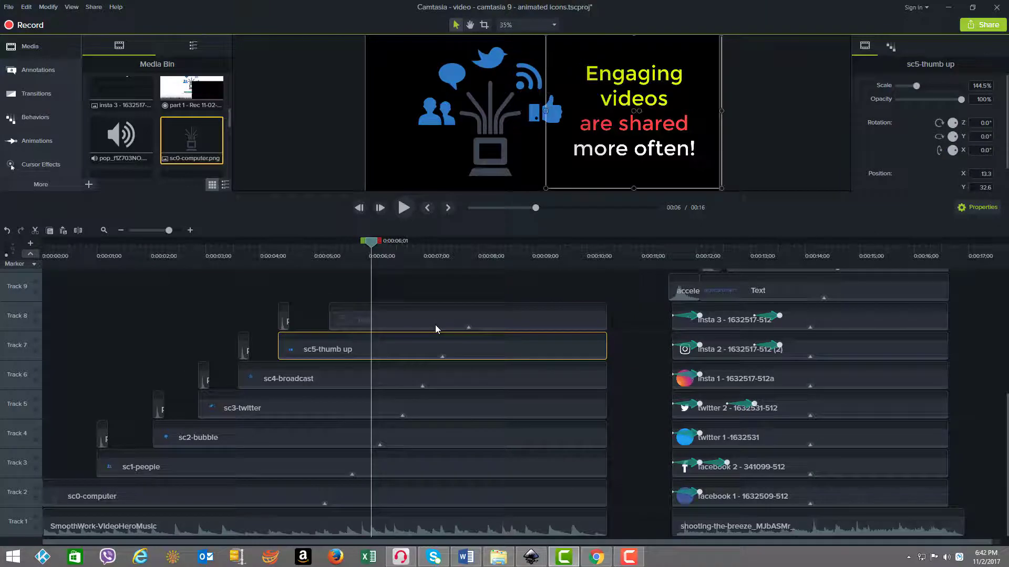
Step: Show the effects on the Text clip and scrub along the timeline to examine its Sliding behavior
{"action": "left_click", "coordinate": [459, 329]}
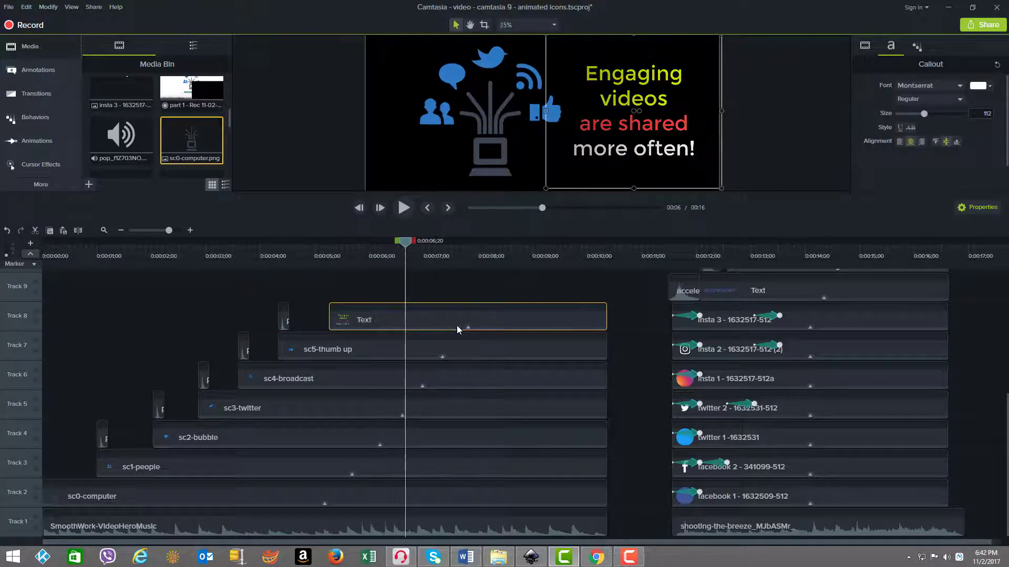
{"action": "left_click", "coordinate": [466, 327]}
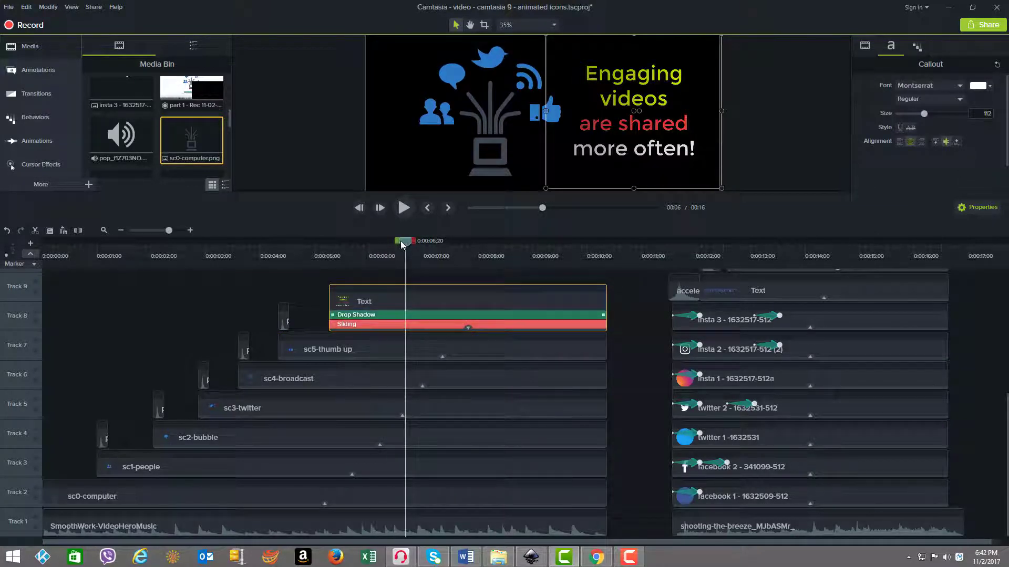
{"action": "left_click_drag", "start_coordinate": [402, 245], "coordinate": [541, 378]}
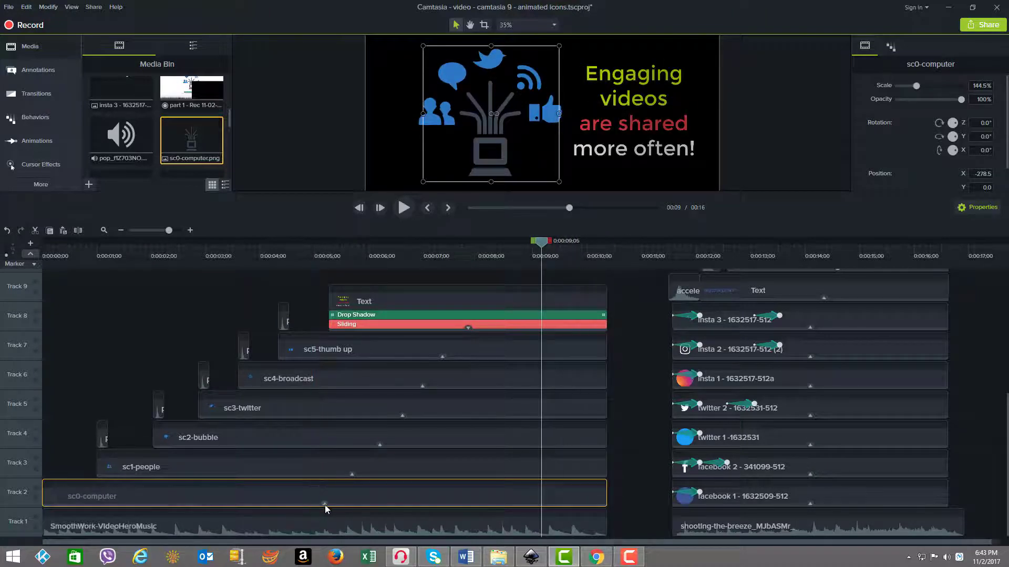
Step: Open the Jump And Fall behavior of the sc0-computer clip and examine its In, During and Out settings
{"action": "left_click", "coordinate": [324, 505]}
{"action": "left_click", "coordinate": [356, 500]}
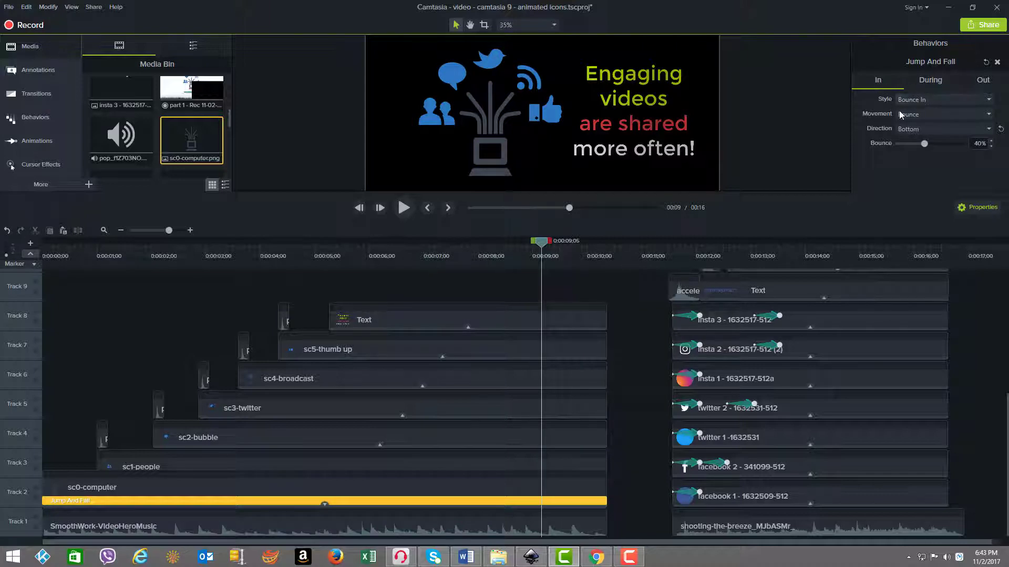
{"action": "left_click", "coordinate": [919, 81]}
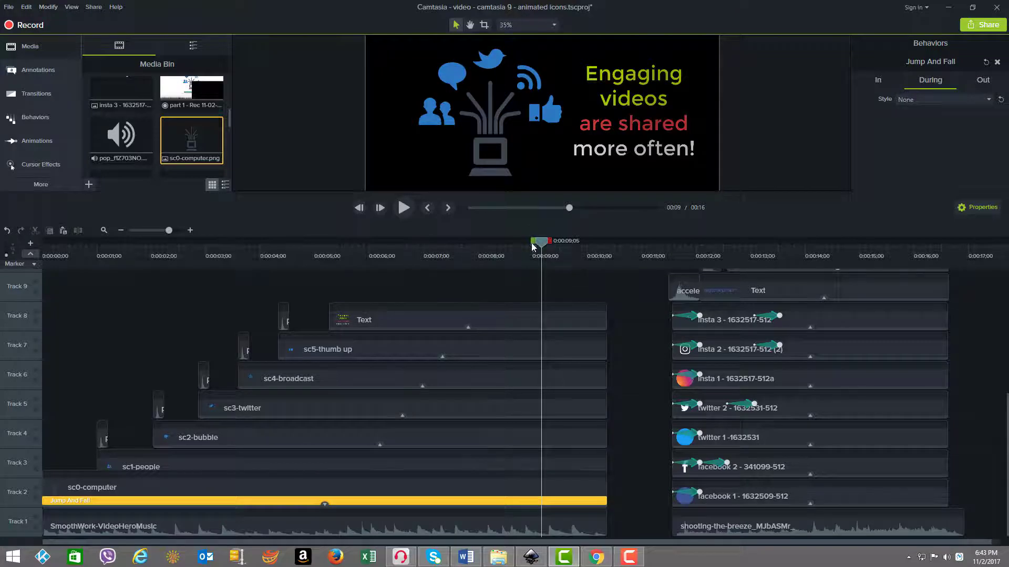
{"action": "left_click_drag", "start_coordinate": [541, 241], "coordinate": [436, 240]}
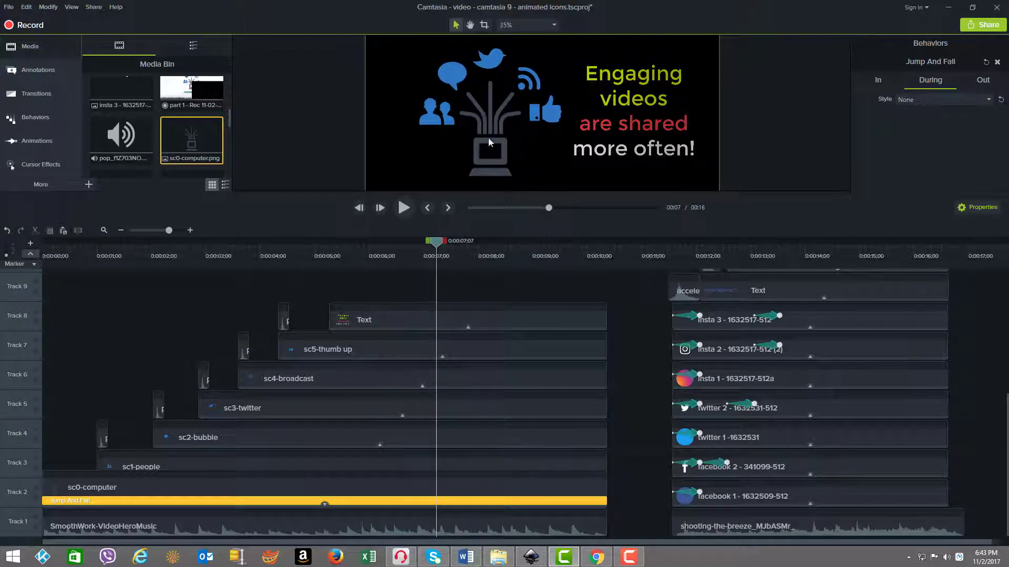
{"action": "left_click", "coordinate": [977, 84]}
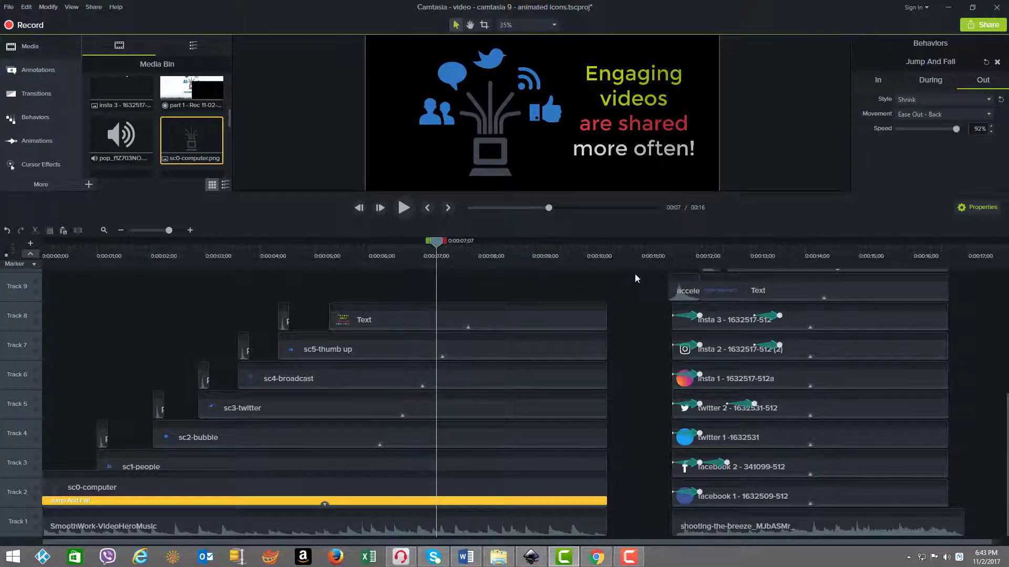
{"action": "left_click_drag", "start_coordinate": [436, 243], "coordinate": [443, 242]}
{"action": "left_click_drag", "start_coordinate": [503, 251], "coordinate": [472, 242]}
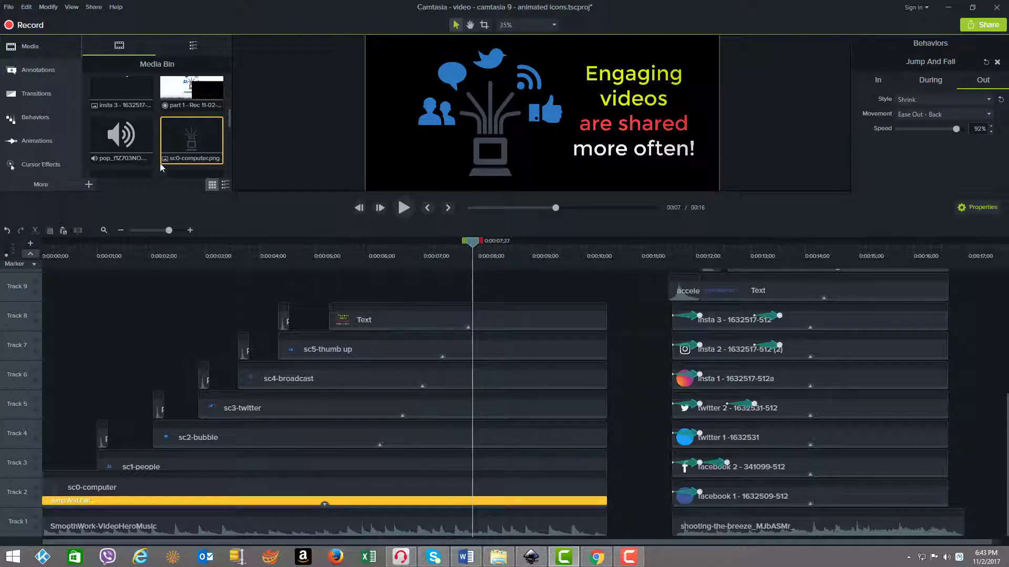
Step: Add sc0-computer.png to Track 9 on the timeline, starting at about 1 second
{"action": "left_click_drag", "start_coordinate": [205, 157], "coordinate": [170, 279]}
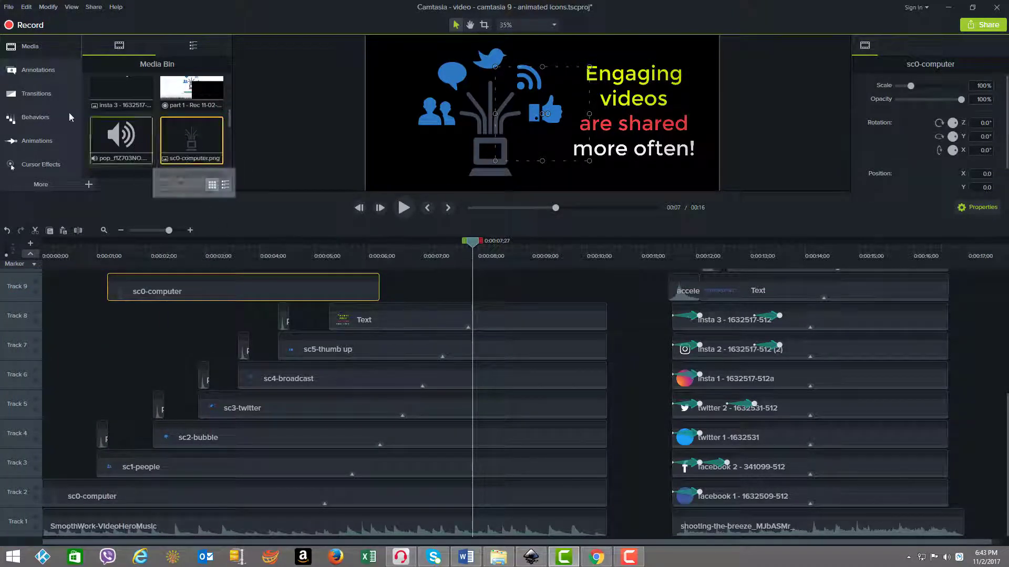
Step: Apply the Jump And Fall behavior to the sc0-computer clip on Track 9 and examine its default In, During and Out settings
{"action": "left_click", "coordinate": [32, 118]}
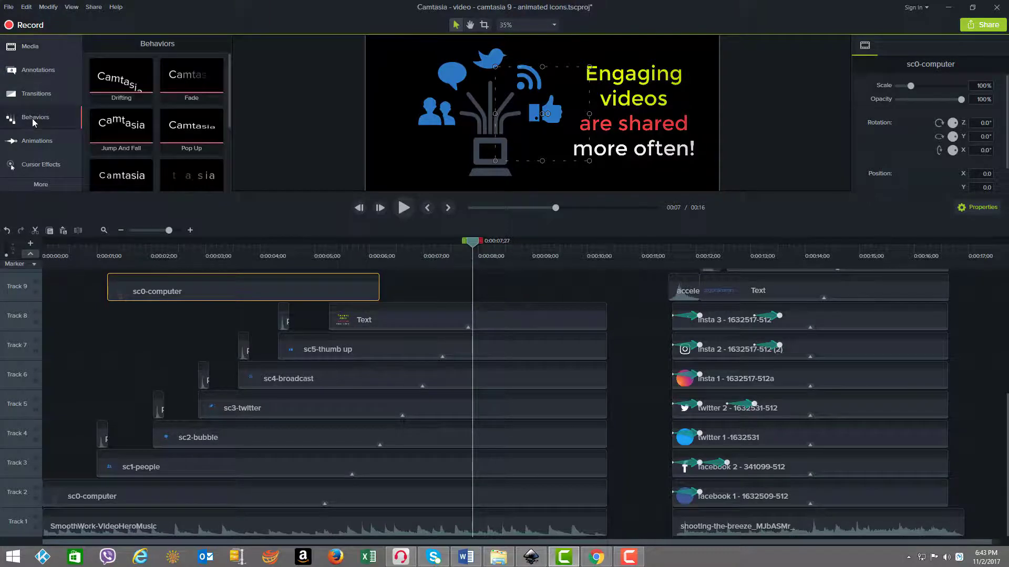
{"action": "left_click_drag", "start_coordinate": [120, 144], "coordinate": [160, 286]}
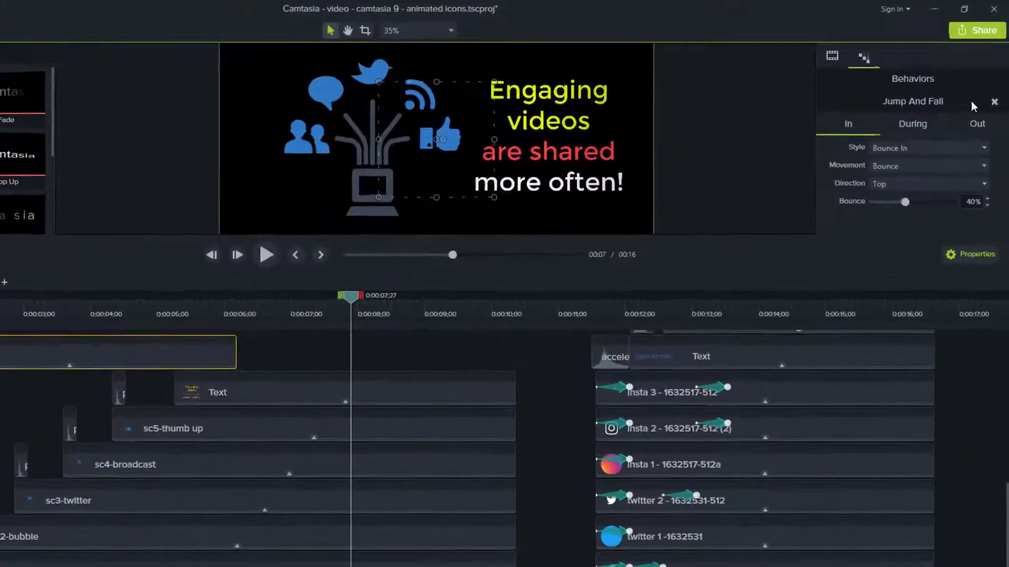
{"action": "left_click", "coordinate": [912, 125]}
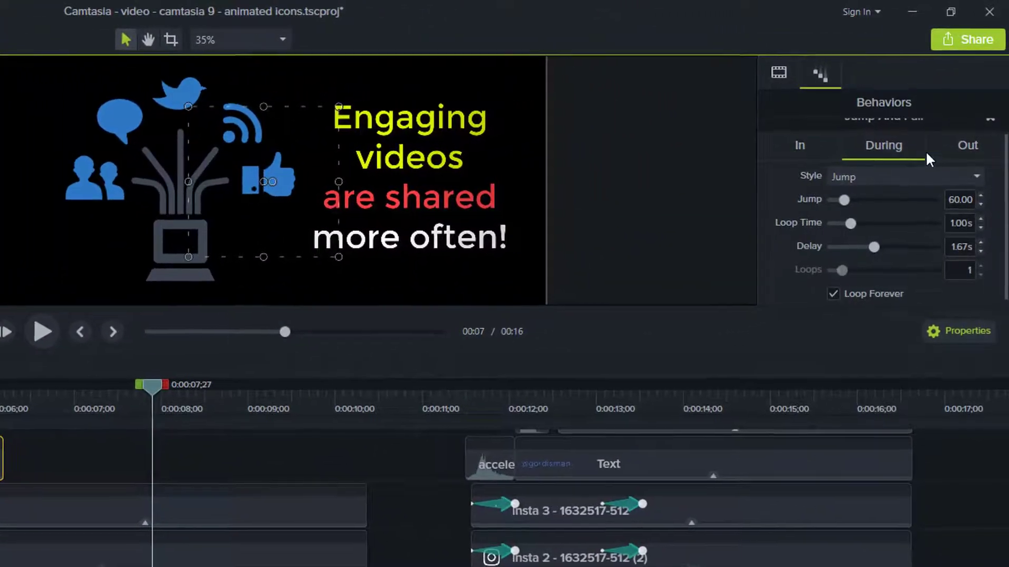
{"action": "left_click", "coordinate": [793, 145]}
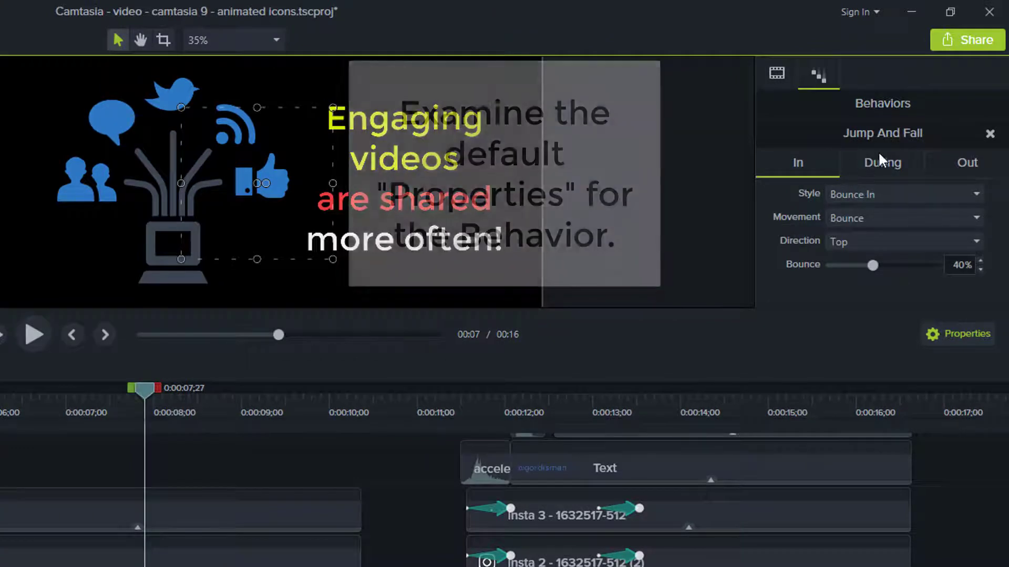
{"action": "left_click", "coordinate": [880, 158]}
{"action": "left_click", "coordinate": [965, 147]}
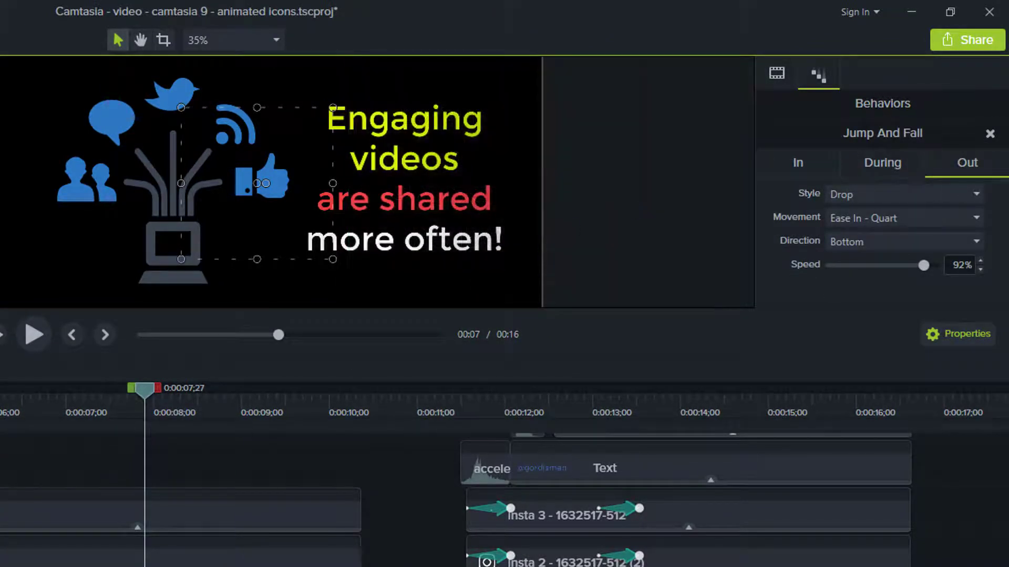
{"action": "key", "text": "Escape"}
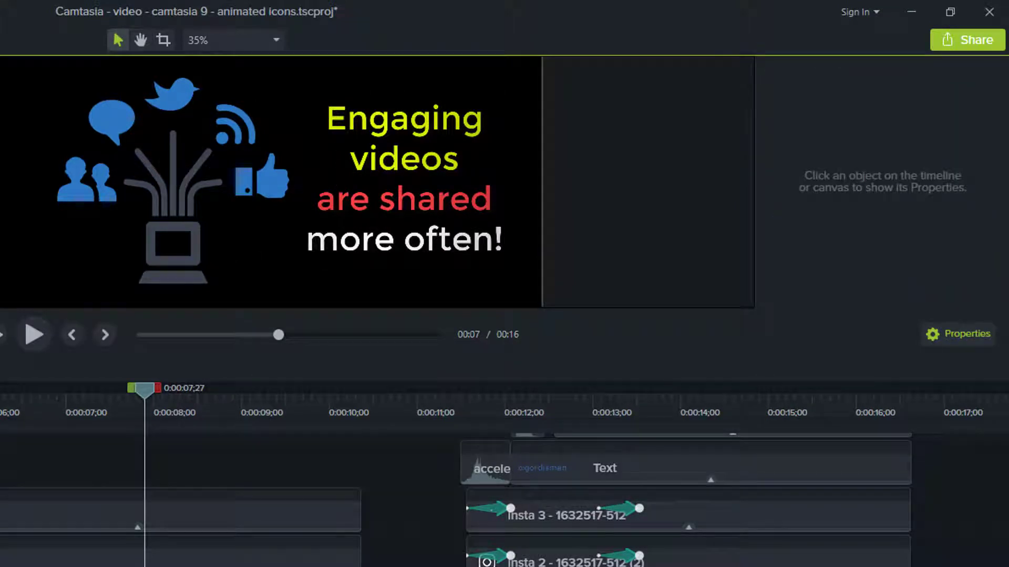
Step: Select the original computer image, examine its Jump And Fall During and Out settings, and scrub back to about 4 seconds
{"action": "left_click", "coordinate": [112, 226]}
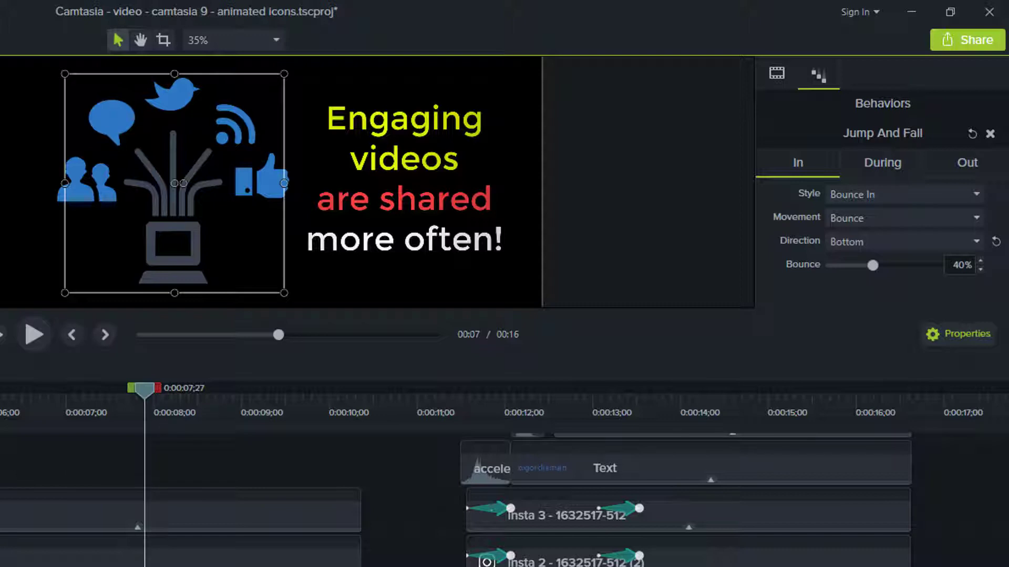
{"action": "left_click", "coordinate": [876, 162]}
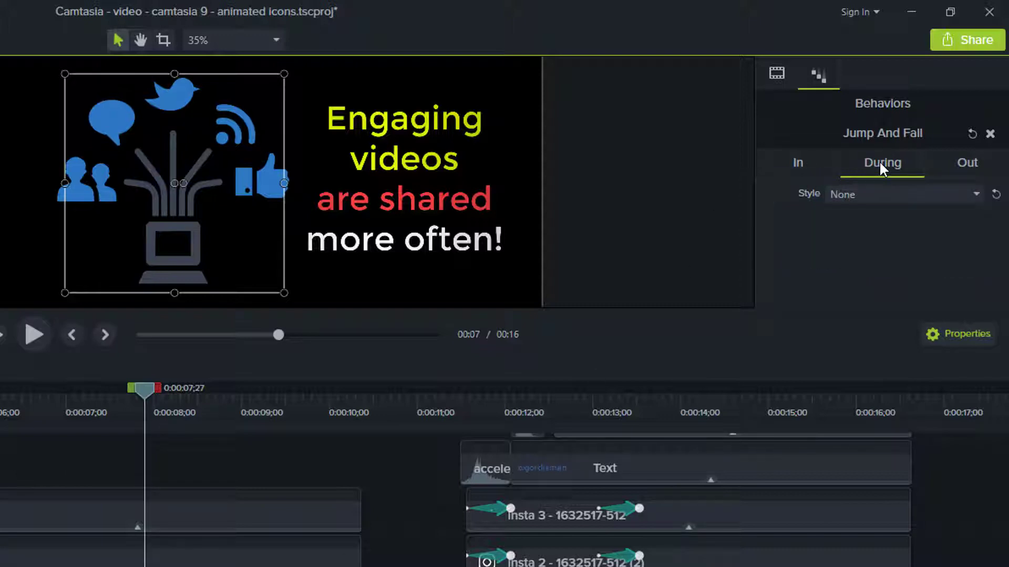
{"action": "left_click", "coordinate": [968, 163]}
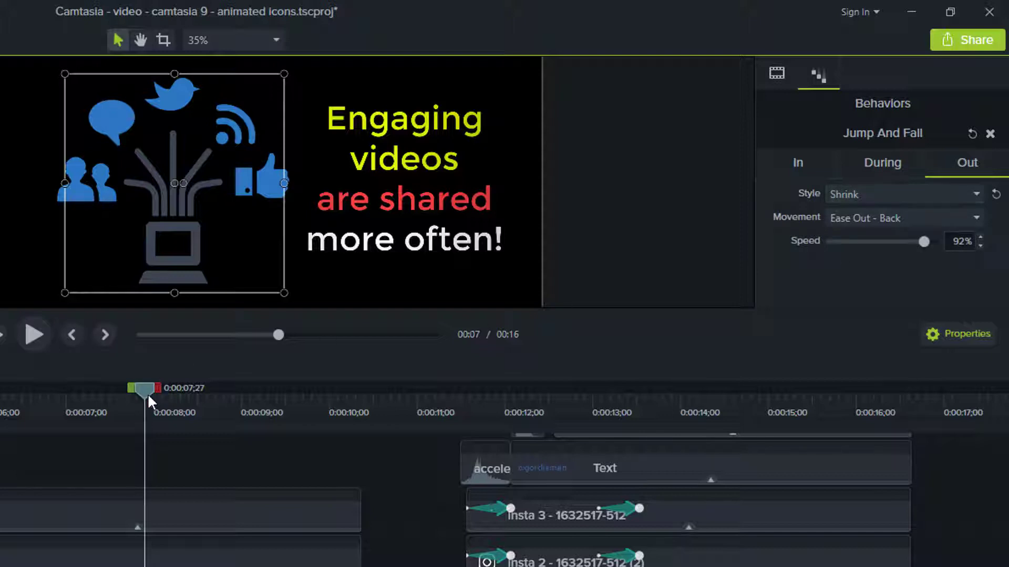
{"action": "left_click_drag", "start_coordinate": [142, 394], "coordinate": [3, 393]}
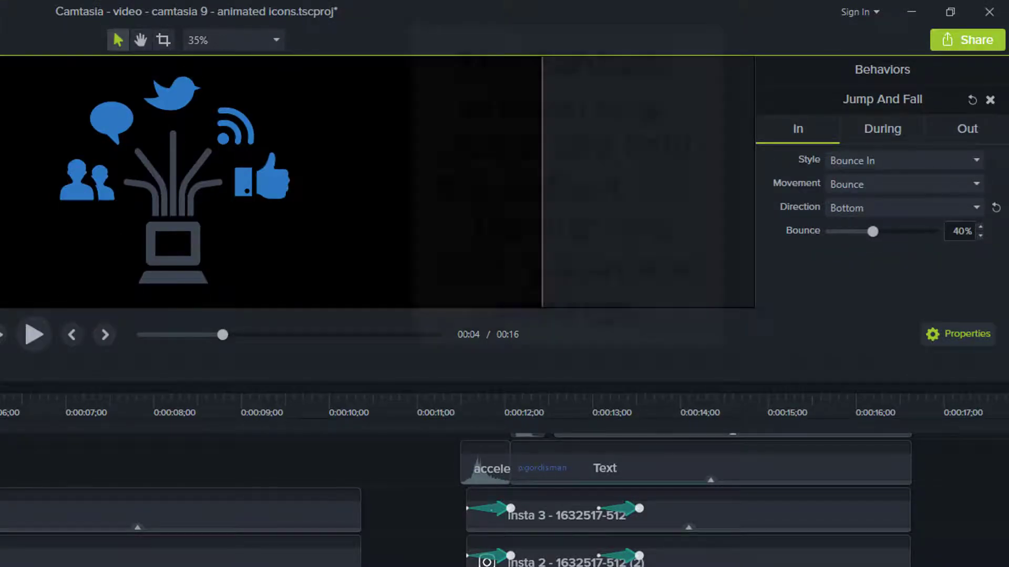
Step: Compare the In, During and Out parameters of the Jump And Fall behavior on Track 2's sc0-computer clip
{"action": "left_click", "coordinate": [893, 142]}
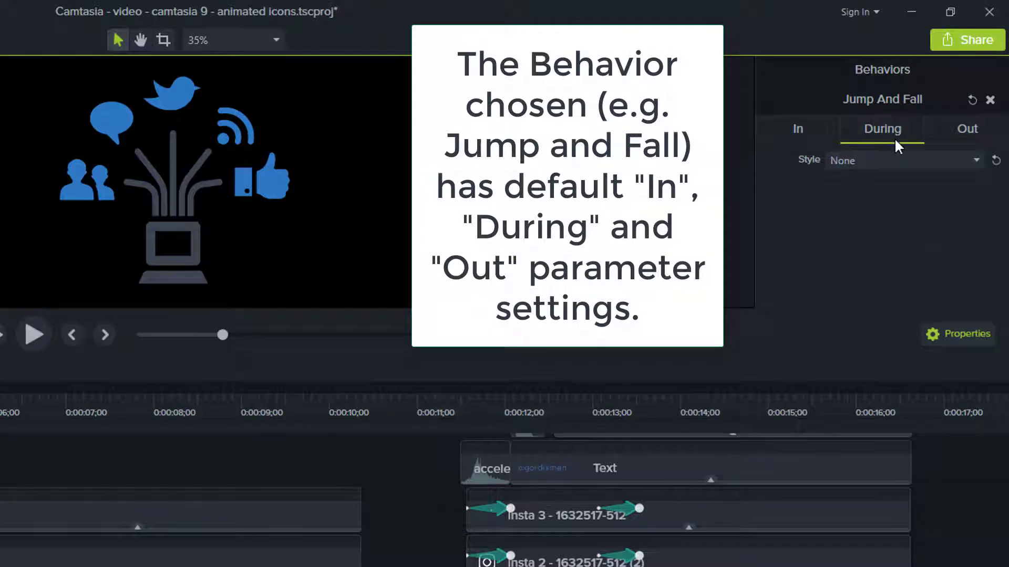
{"action": "left_click", "coordinate": [990, 133]}
{"action": "left_click", "coordinate": [827, 129]}
{"action": "left_click", "coordinate": [881, 129]}
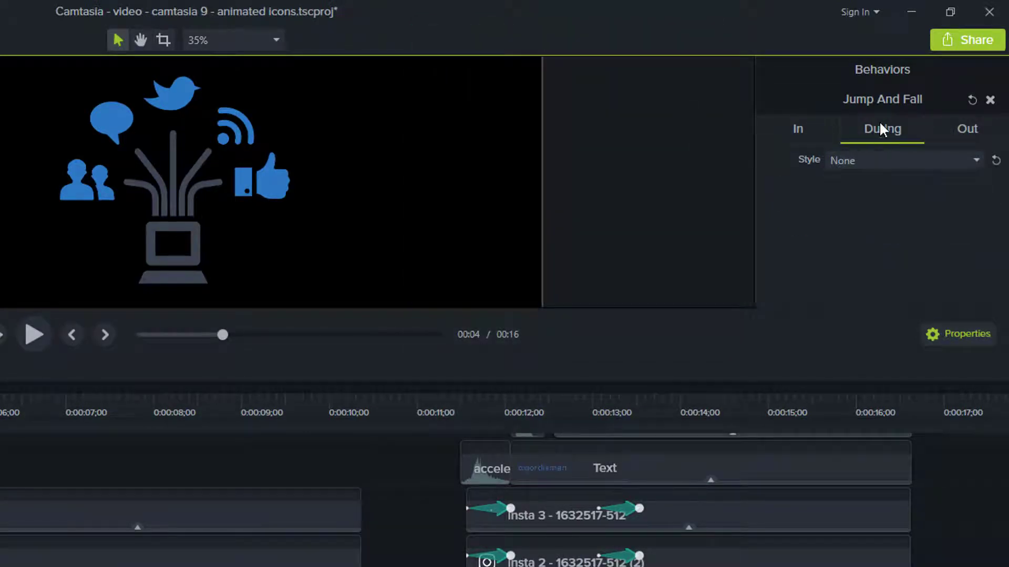
{"action": "left_click", "coordinate": [787, 138]}
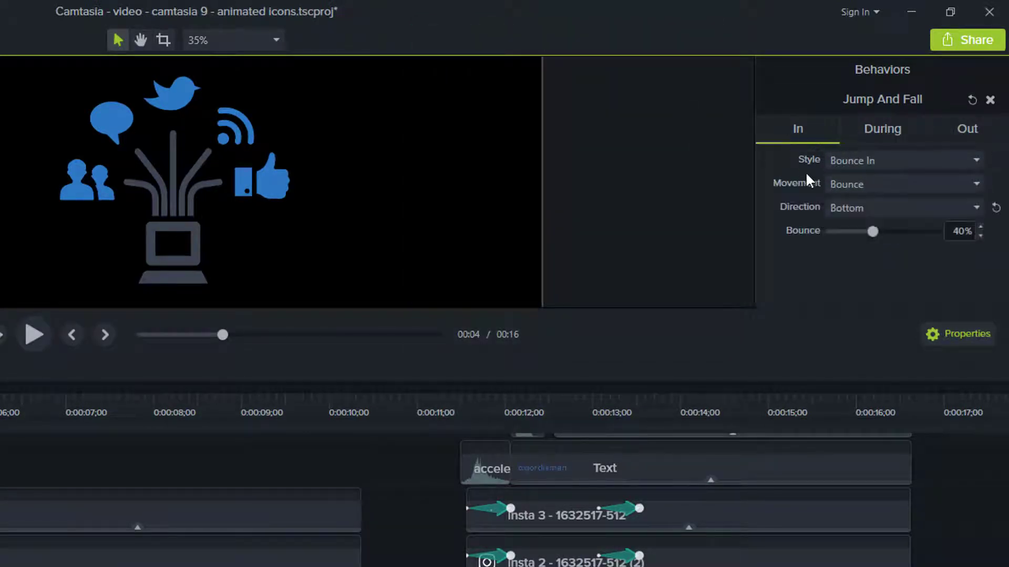
{"action": "left_click", "coordinate": [966, 134]}
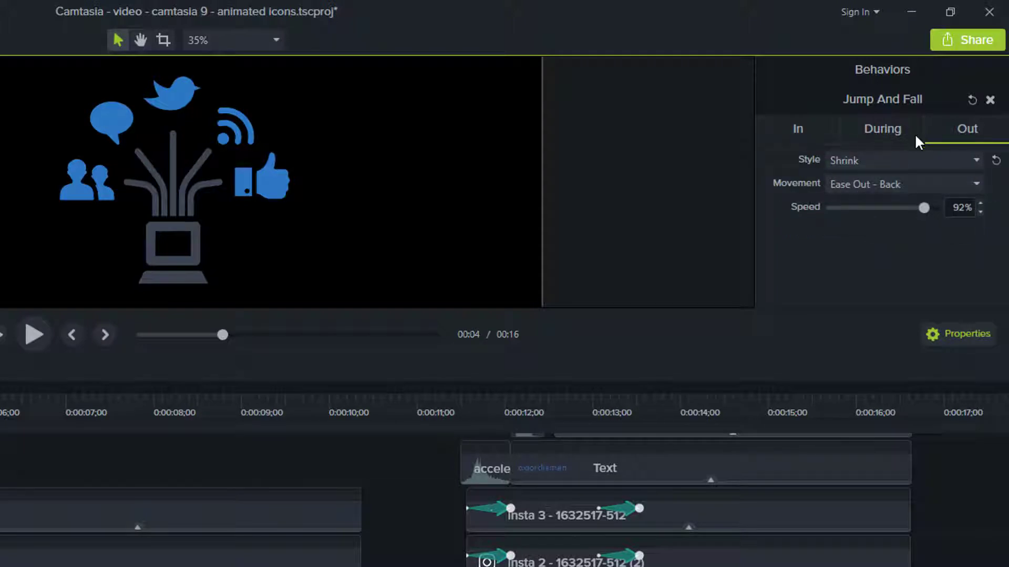
{"action": "left_click", "coordinate": [814, 131]}
{"action": "left_click", "coordinate": [890, 123]}
{"action": "left_click", "coordinate": [970, 123]}
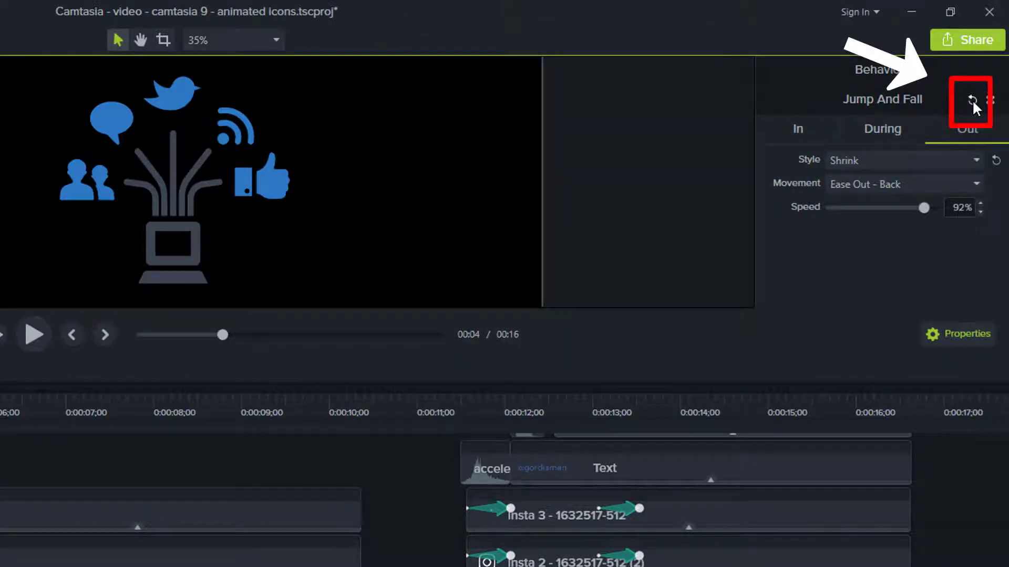
Step: Reset the sc0-computer clip's Jump And Fall behavior to its default parameters and examine the In, During and Out values
{"action": "left_click", "coordinate": [972, 99]}
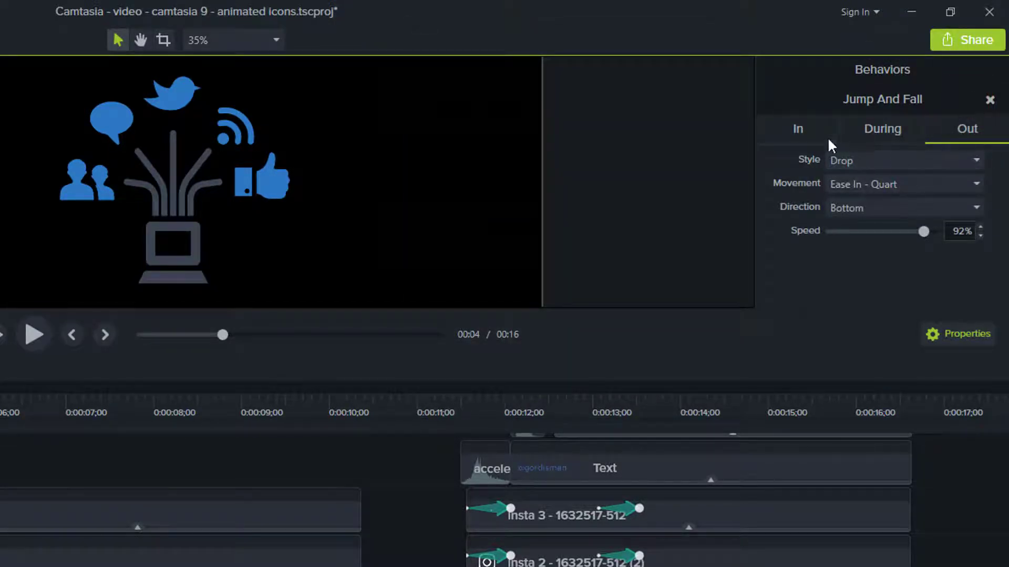
{"action": "left_click", "coordinate": [872, 128]}
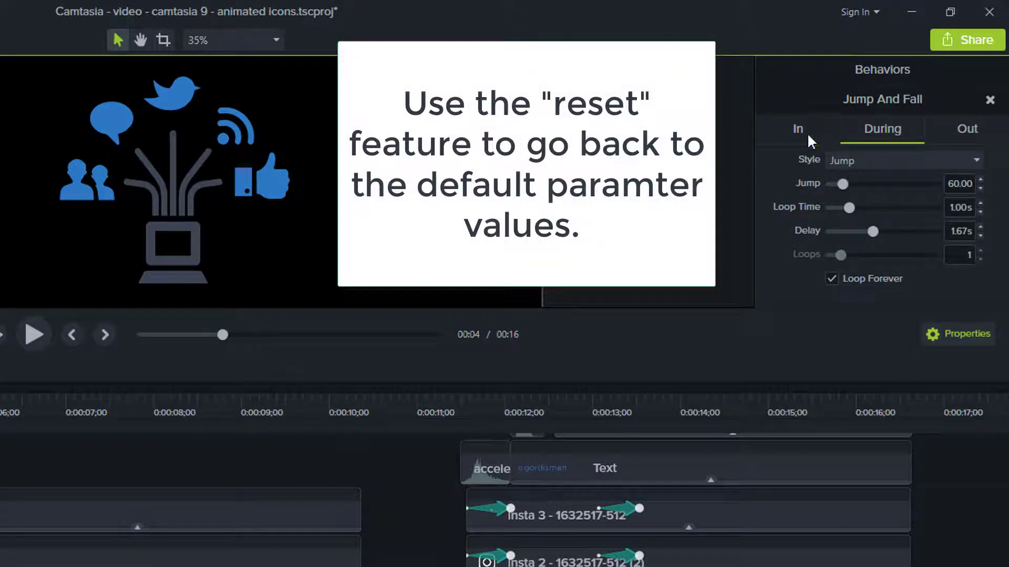
{"action": "left_click", "coordinate": [808, 136]}
{"action": "left_click", "coordinate": [889, 126]}
{"action": "left_click", "coordinate": [969, 124]}
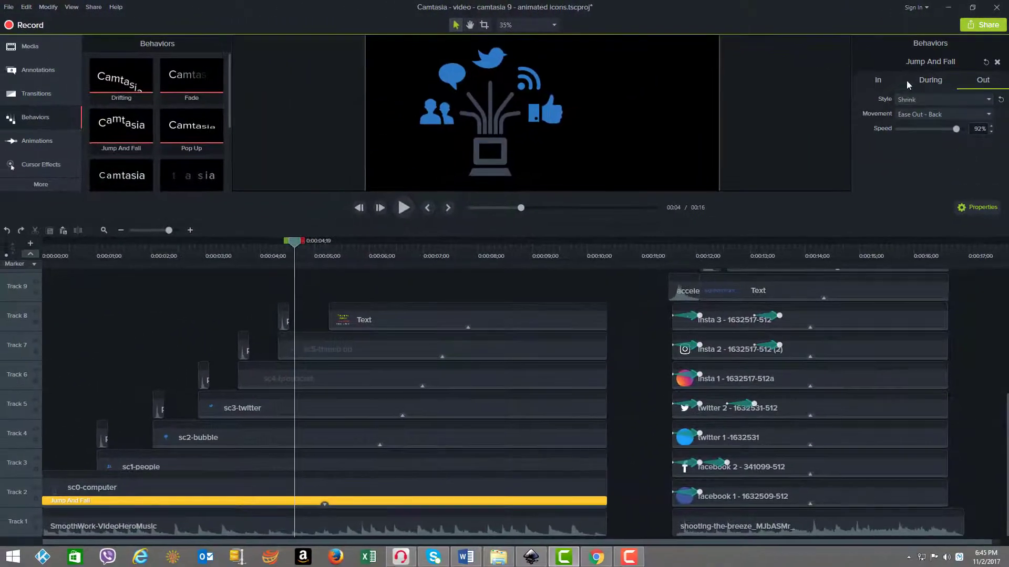
Step: Review the customized In, During and Out settings of the Jump And Fall behavior on Track 2's sc0-computer clip
{"action": "left_click", "coordinate": [880, 81]}
{"action": "left_click", "coordinate": [933, 81]}
{"action": "left_click", "coordinate": [981, 81]}
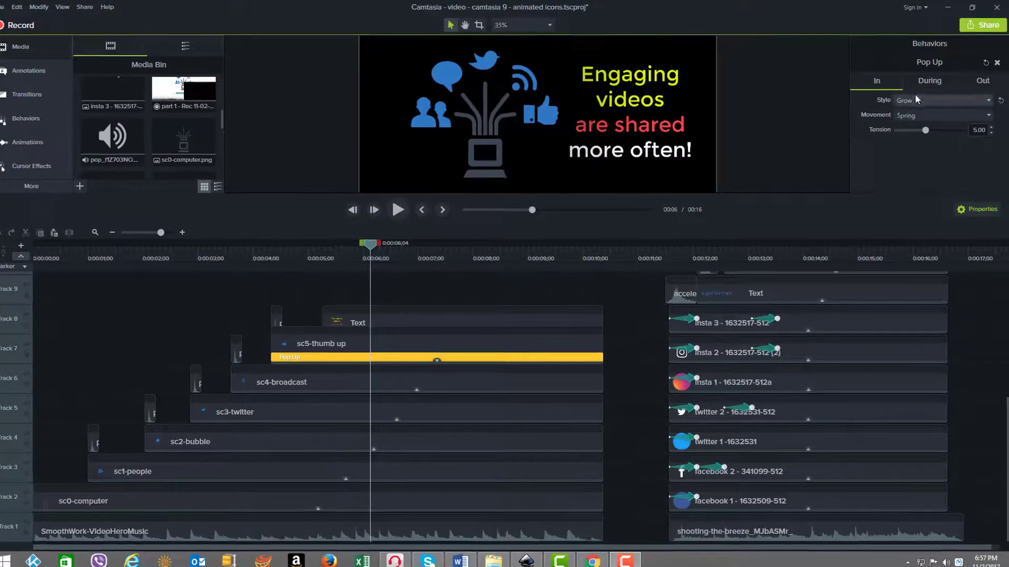
Step: Reset the sc5-thumb up clip's customized Pop Up behavior to its defaults and examine the In, During and Out parameters
{"action": "left_click", "coordinate": [928, 81]}
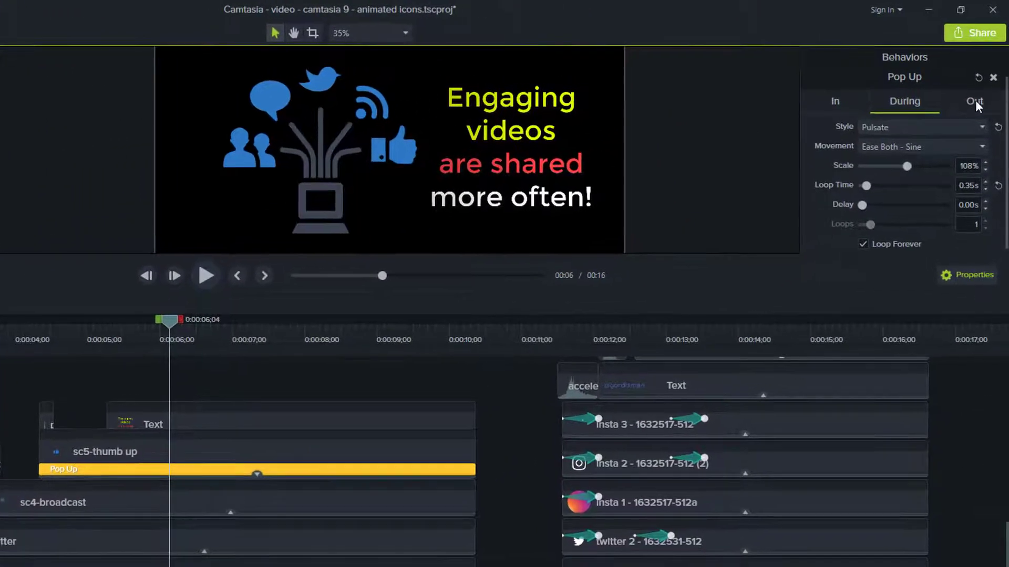
{"action": "left_click", "coordinate": [974, 102]}
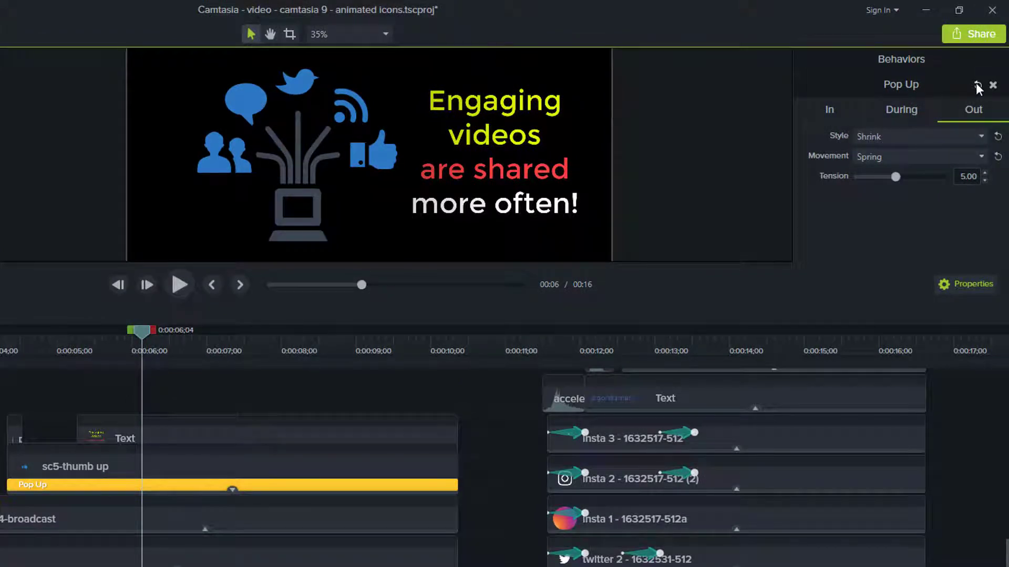
{"action": "left_click", "coordinate": [977, 86]}
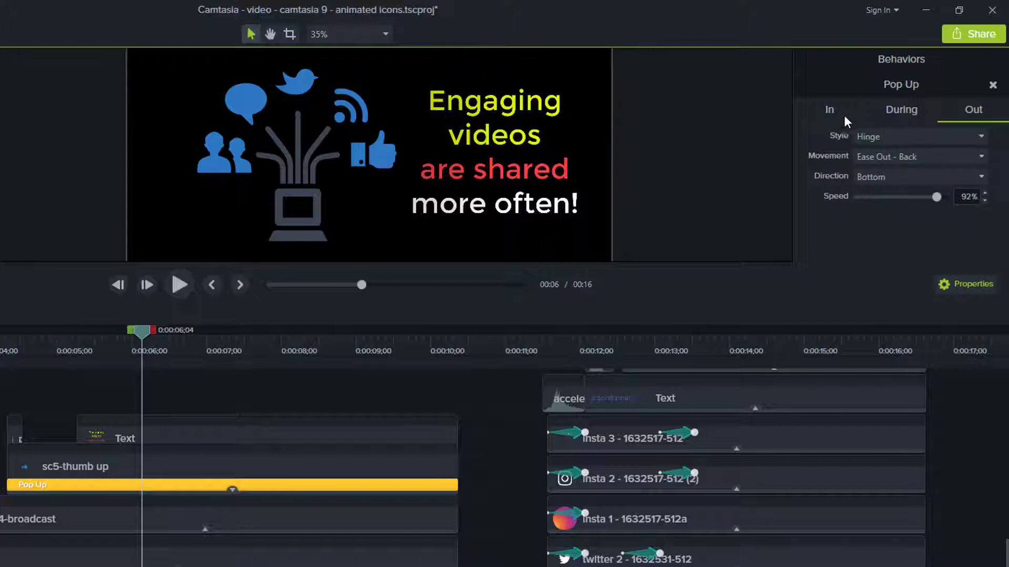
{"action": "left_click", "coordinate": [826, 109]}
{"action": "left_click", "coordinate": [906, 106]}
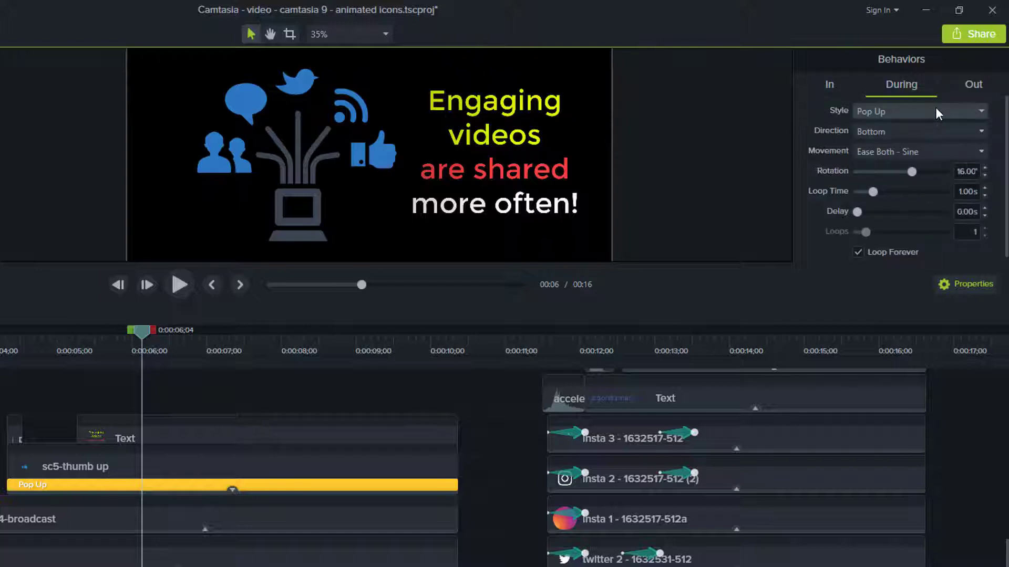
{"action": "left_click", "coordinate": [972, 85]}
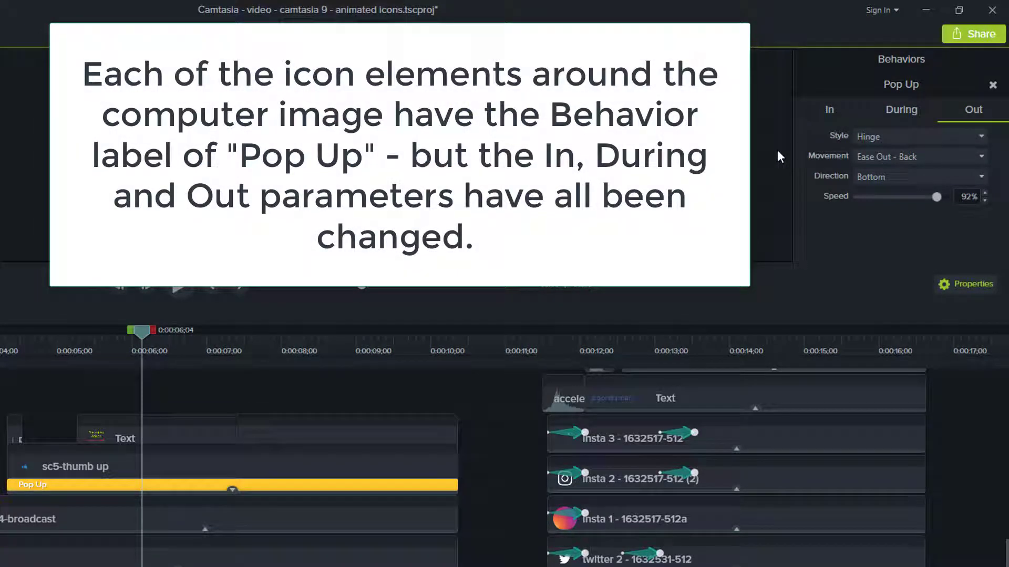
{"action": "left_click", "coordinate": [837, 115]}
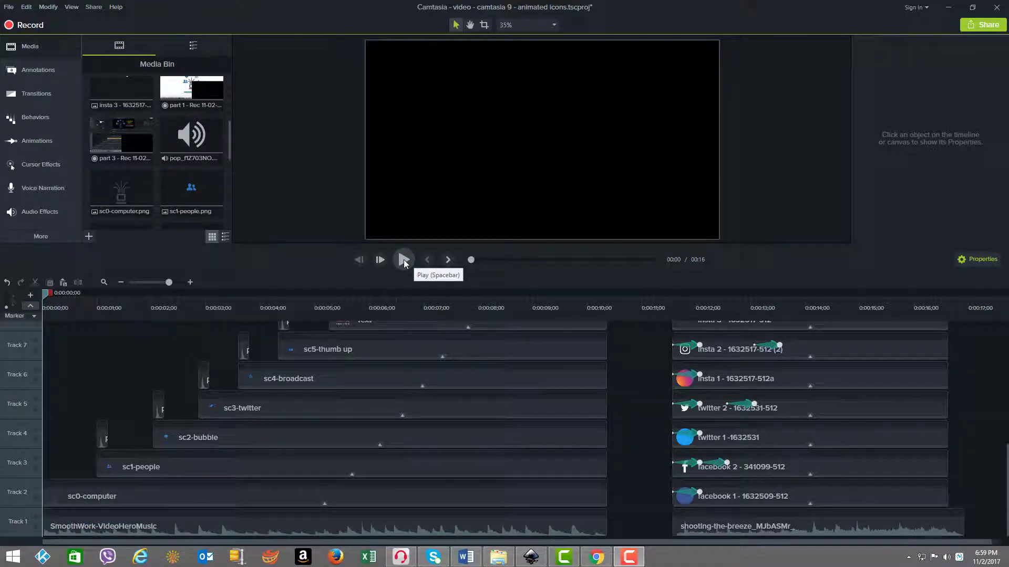
Step: Play the intro animation from the start and the outro from 0:00:11;15, and return the playhead to the outro's beginning
{"action": "left_click", "coordinate": [404, 260]}
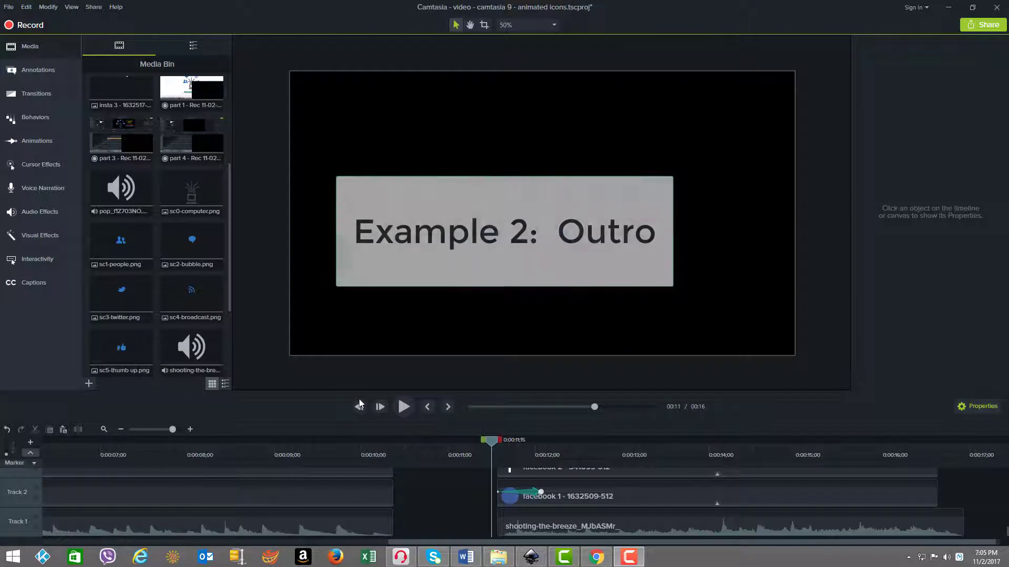
{"action": "left_click", "coordinate": [404, 408]}
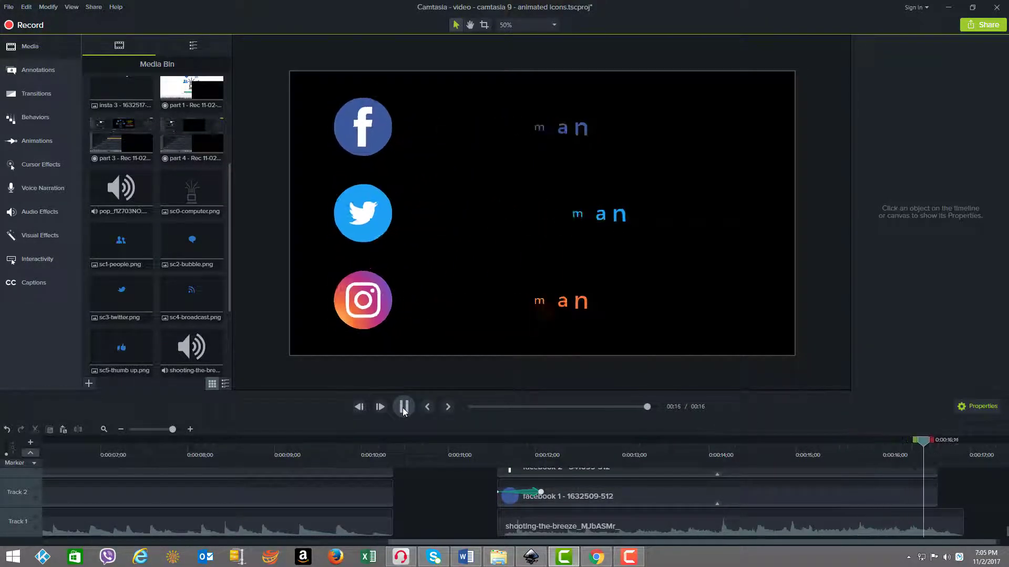
{"action": "left_click_drag", "start_coordinate": [412, 442], "coordinate": [488, 444]}
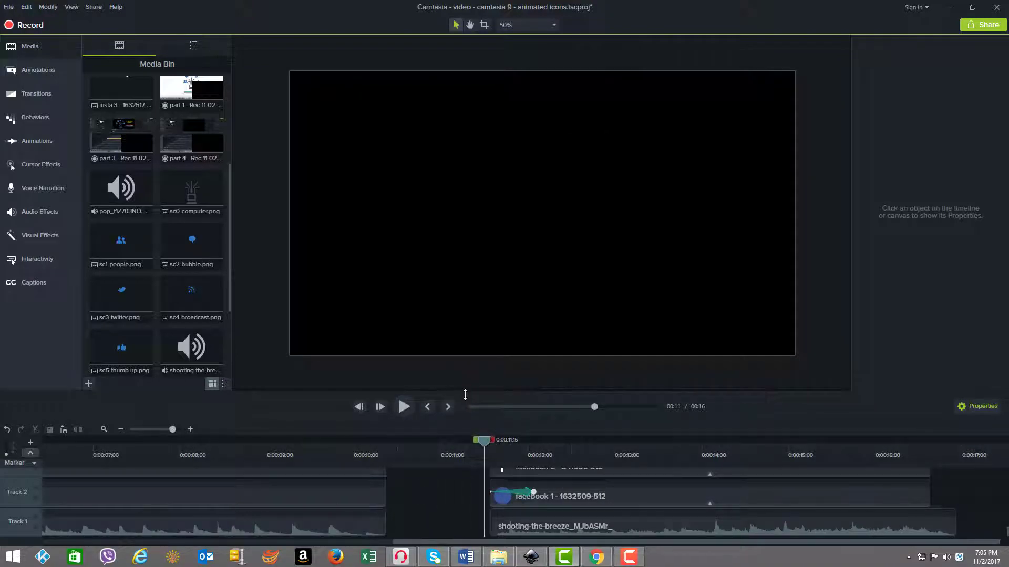
Step: Enlarge the timeline area to show the outro tracks and scrub across the outro from 0:00:11;15 to 0:00:16;23
{"action": "left_click_drag", "start_coordinate": [465, 395], "coordinate": [486, 206]}
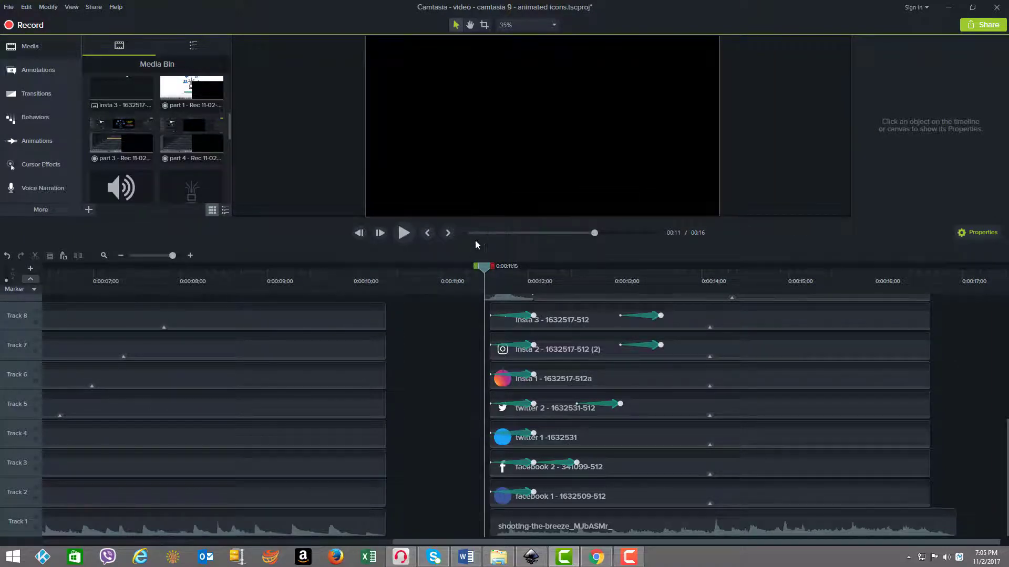
{"action": "left_click_drag", "start_coordinate": [491, 266], "coordinate": [950, 294]}
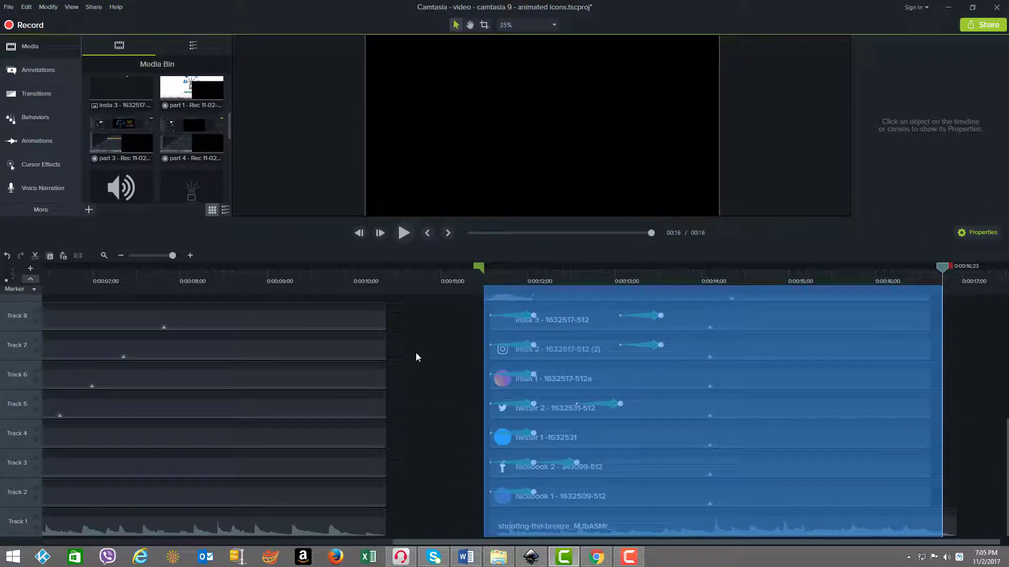
{"action": "left_click", "coordinate": [520, 273]}
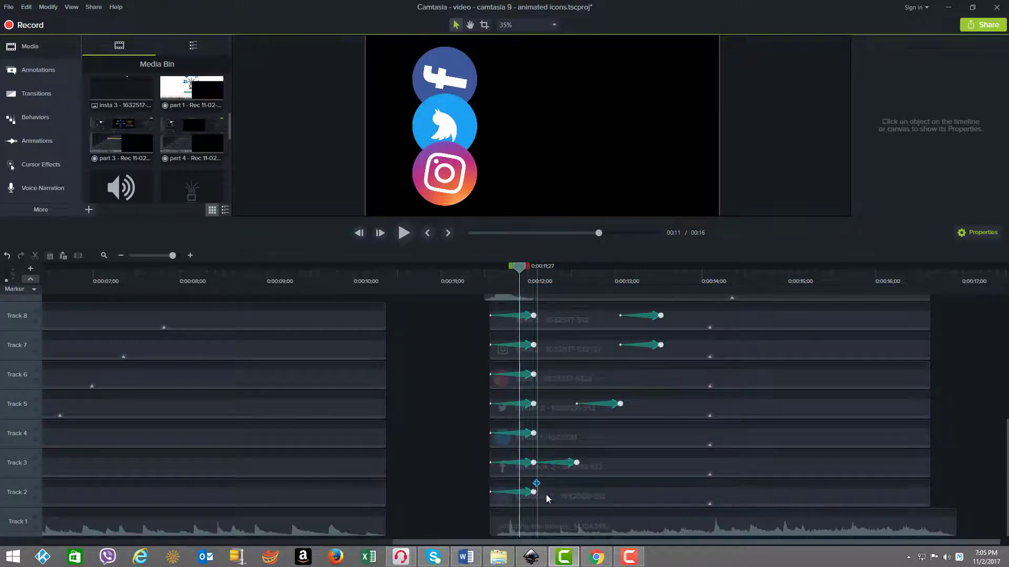
Step: Examine the outro's shooting-the-breeze music clip and its icon tracks, and select the facebook 1 and facebook 2 clips together
{"action": "left_click", "coordinate": [532, 523]}
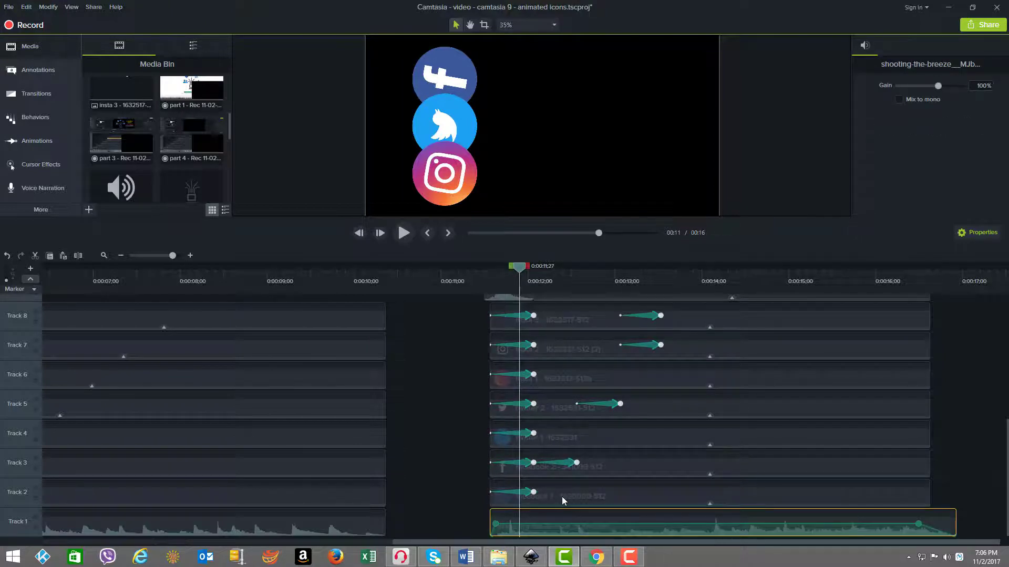
{"action": "left_click", "coordinate": [446, 494]}
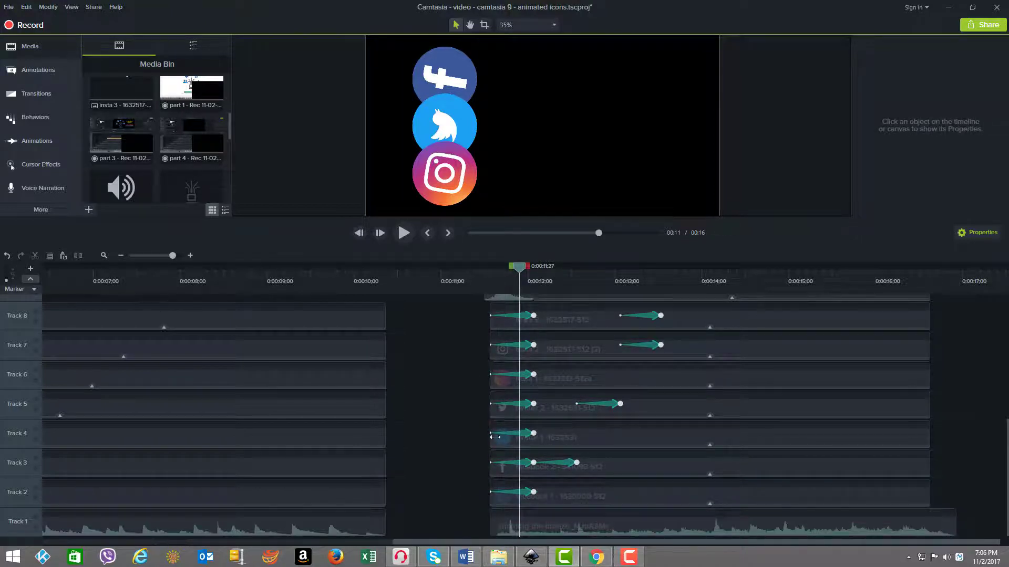
{"action": "left_click", "coordinate": [560, 492]}
{"action": "left_click", "coordinate": [458, 466]}
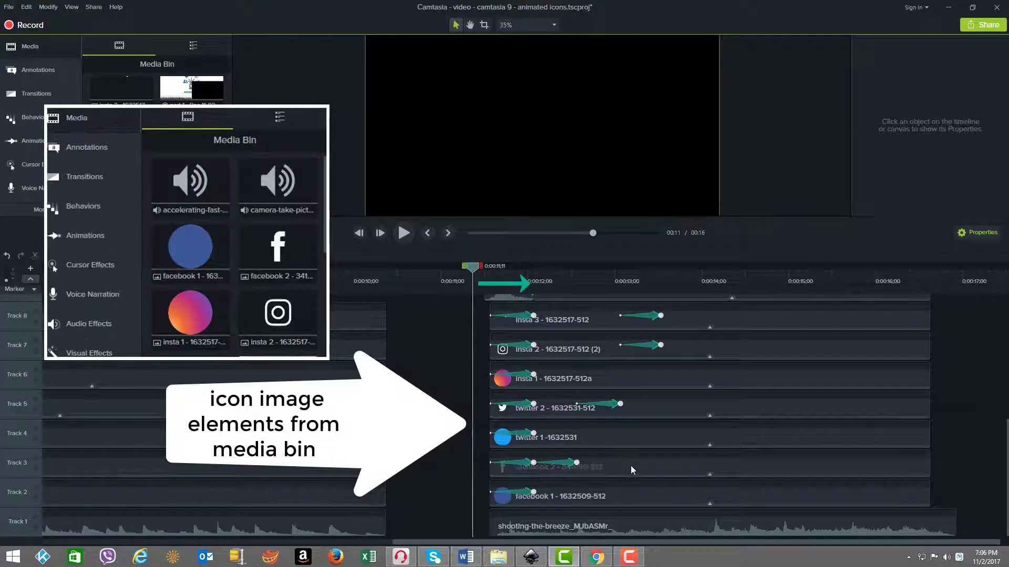
{"action": "left_click_drag", "start_coordinate": [862, 470], "coordinate": [972, 513]}
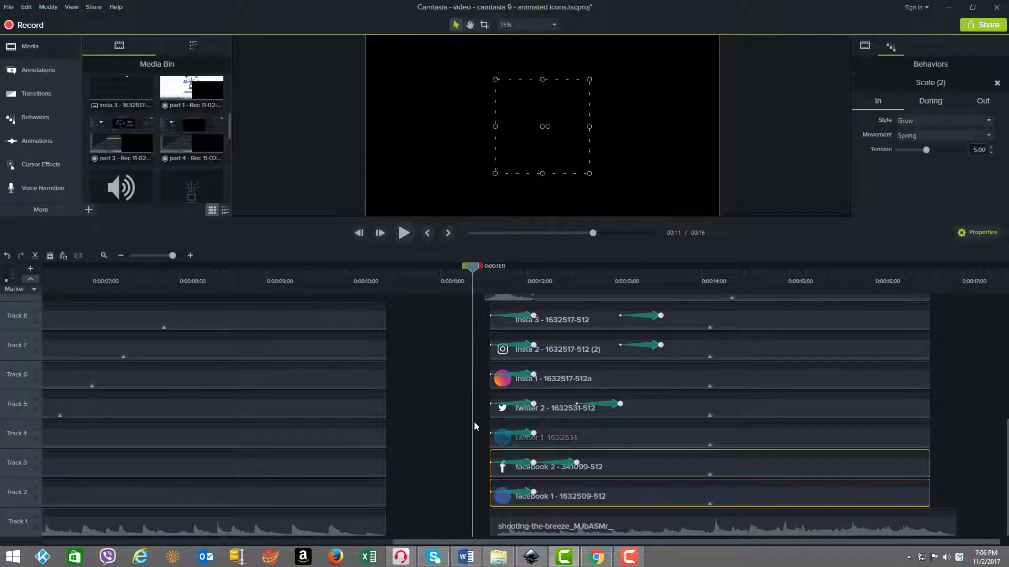
Step: Examine the outro's remaining visual groups by selecting the two twitter clips, the three insta clips and the three text clips in turn
{"action": "left_click", "coordinate": [441, 403]}
{"action": "left_click_drag", "start_coordinate": [458, 402], "coordinate": [514, 445]}
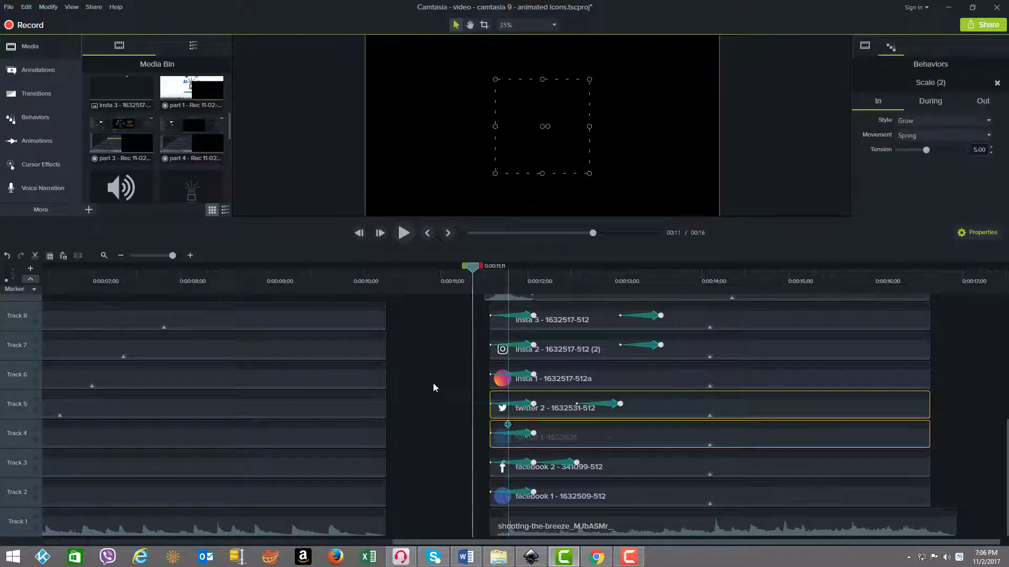
{"action": "left_click", "coordinate": [439, 336]}
{"action": "left_click_drag", "start_coordinate": [449, 317], "coordinate": [512, 379]}
{"action": "scroll", "coordinate": [434, 377], "scroll_direction": "up", "scroll_amount": 3}
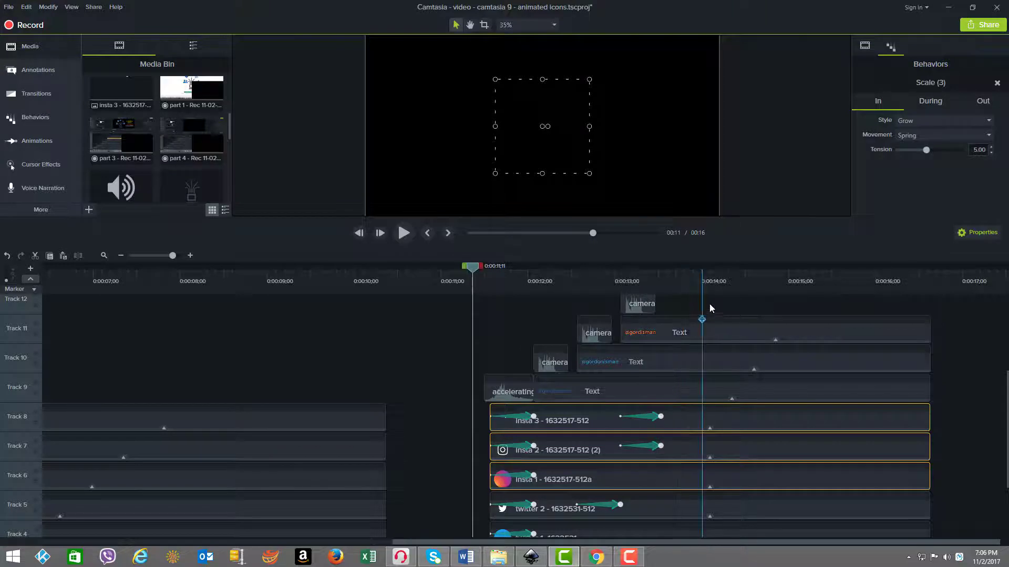
{"action": "left_click_drag", "start_coordinate": [710, 304], "coordinate": [710, 388]}
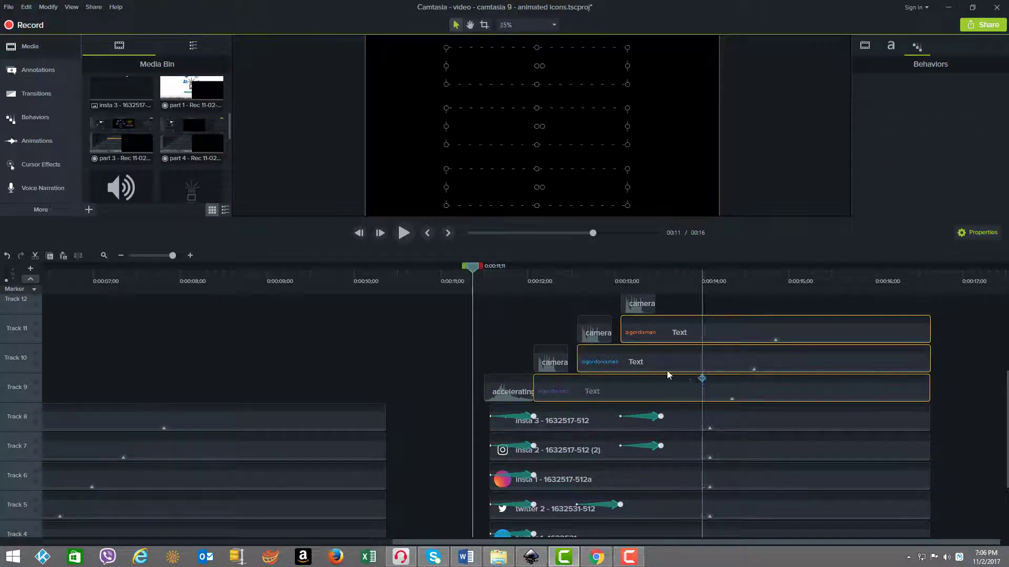
Step: Examine the accelerating sound clip on Track 9 and the camera sound clips on Tracks 11 and 12
{"action": "left_click", "coordinate": [508, 390]}
{"action": "left_click", "coordinate": [608, 326]}
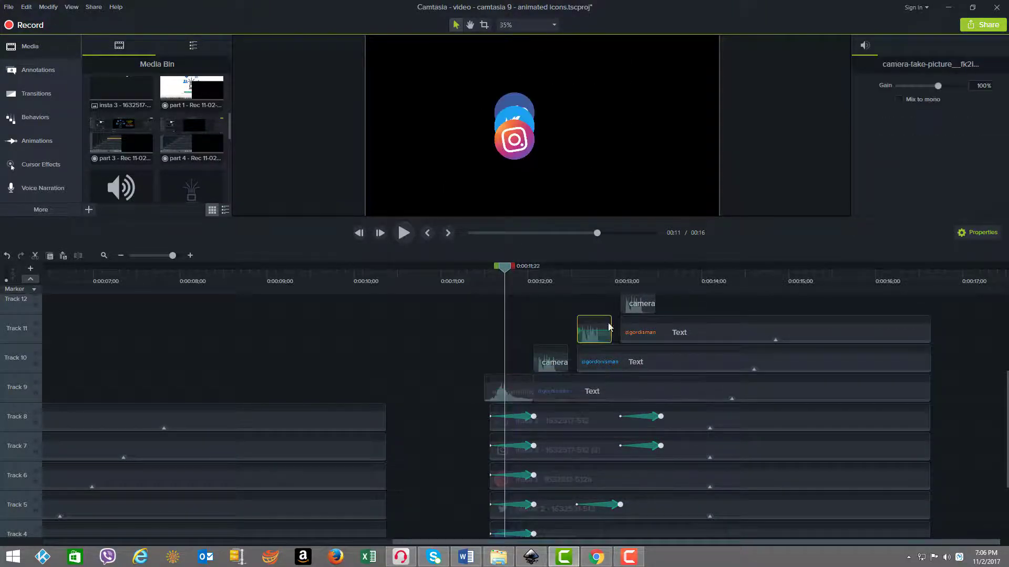
{"action": "left_click", "coordinate": [645, 310]}
{"action": "scroll", "coordinate": [509, 282], "scroll_direction": "down", "scroll_amount": 3}
Step: Inspect the insta 3 clip's first custom animation and mark its length as a timeline selection from 0:00:11;17 to 0:00:12;02
{"action": "left_click_drag", "start_coordinate": [509, 282], "coordinate": [490, 273]}
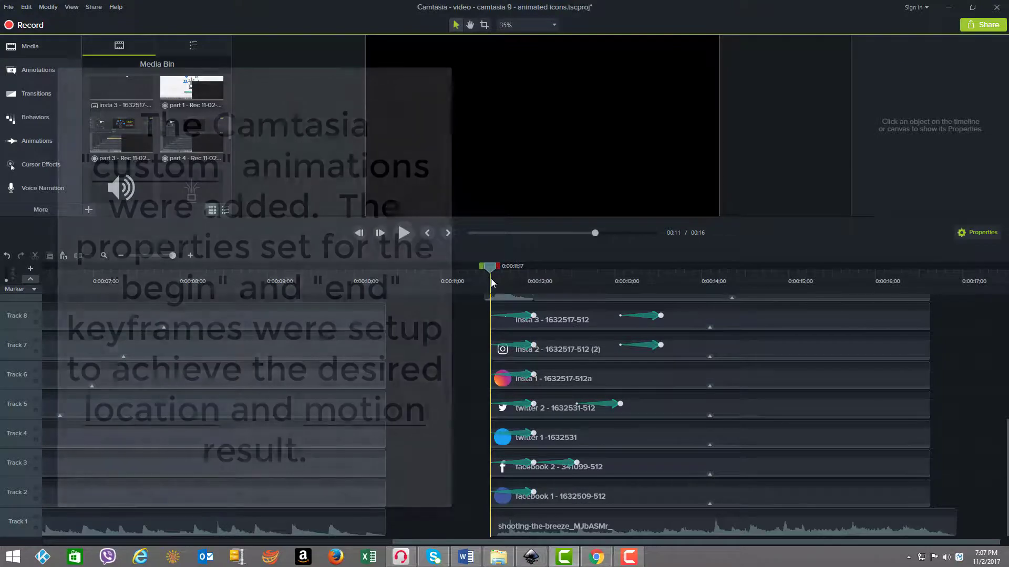
{"action": "left_click", "coordinate": [516, 316]}
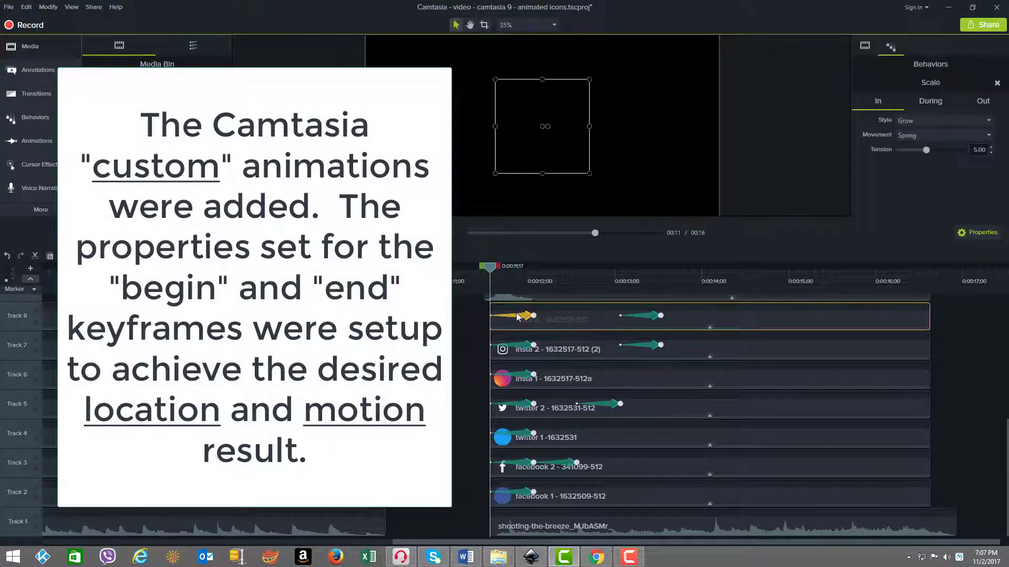
{"action": "left_click", "coordinate": [533, 282]}
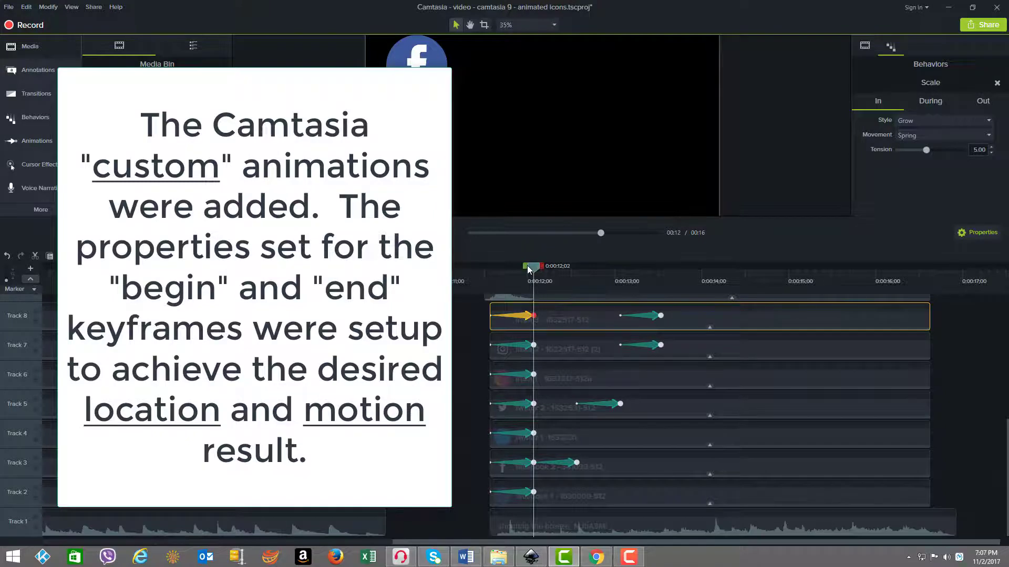
{"action": "left_click_drag", "start_coordinate": [529, 269], "coordinate": [487, 276]}
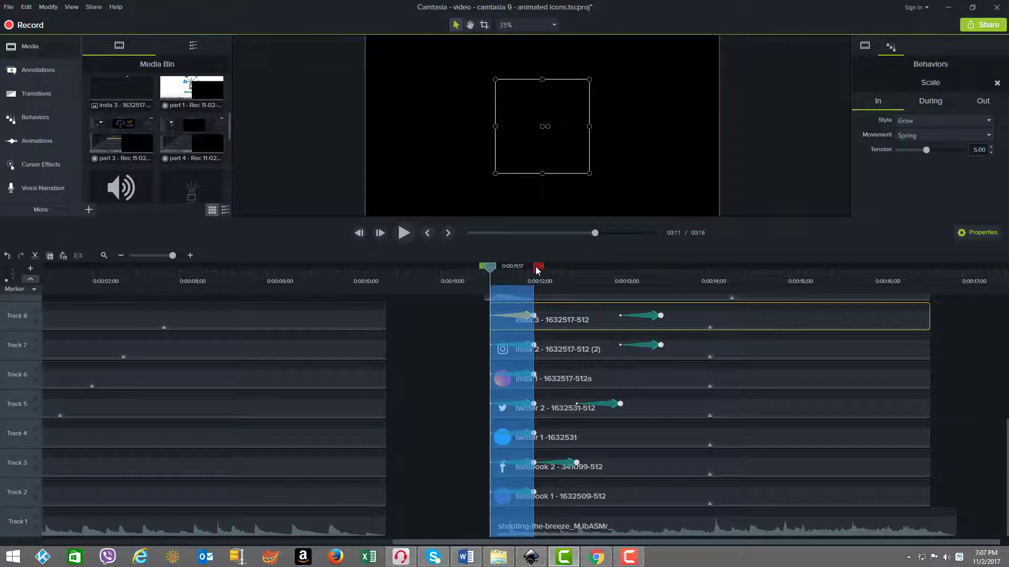
{"action": "mouse_move", "coordinate": [537, 270]}
Step: Mark the length of the twitter 2 clip's second custom animation as a timeline selection from 0:00:12;17 to 0:00:13;02
{"action": "left_click", "coordinate": [588, 279]}
{"action": "left_click_drag", "start_coordinate": [587, 271], "coordinate": [578, 271]}
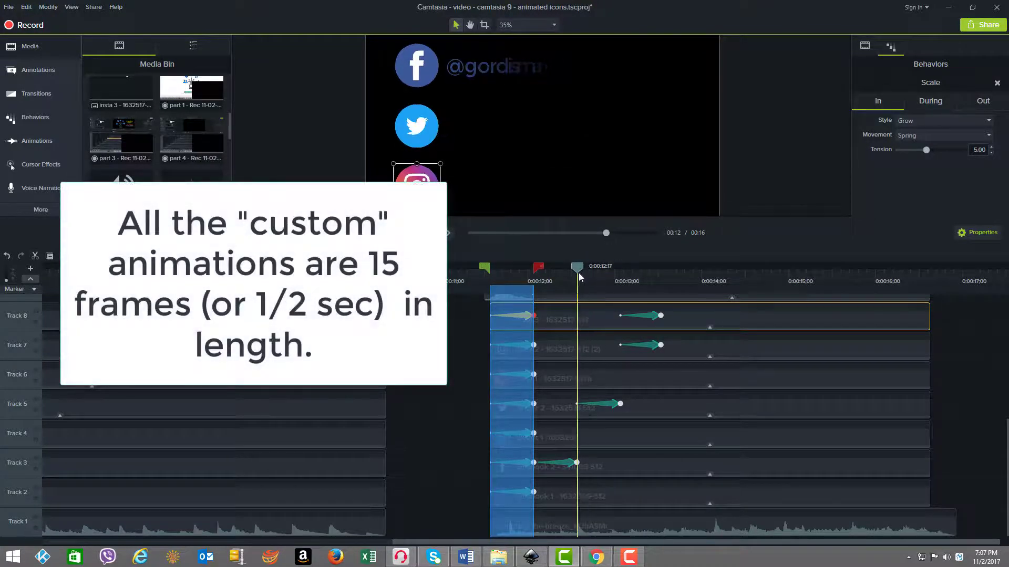
{"action": "left_click", "coordinate": [580, 405]}
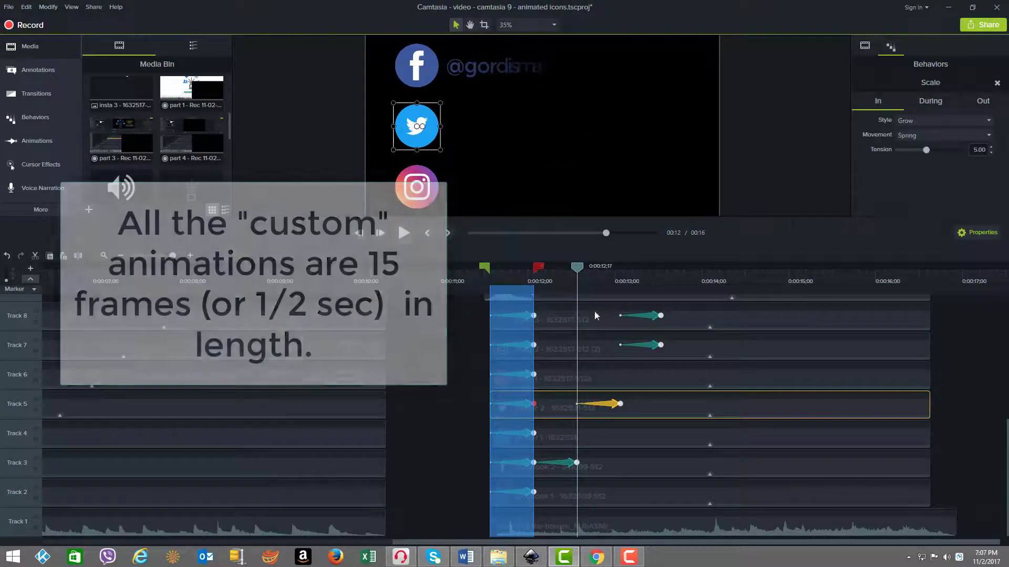
{"action": "left_click_drag", "start_coordinate": [580, 271], "coordinate": [630, 276]}
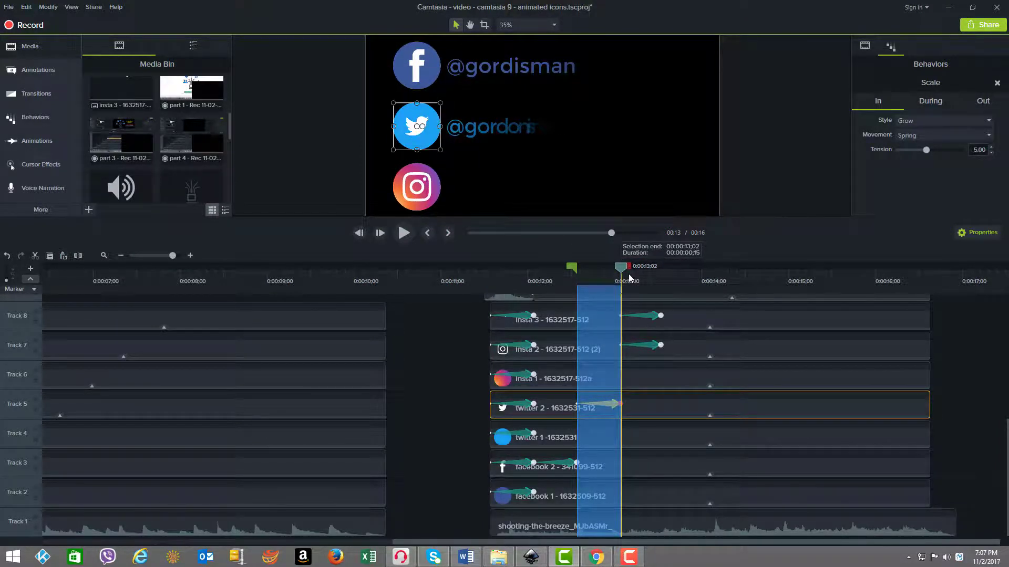
{"action": "left_click", "coordinate": [468, 376]}
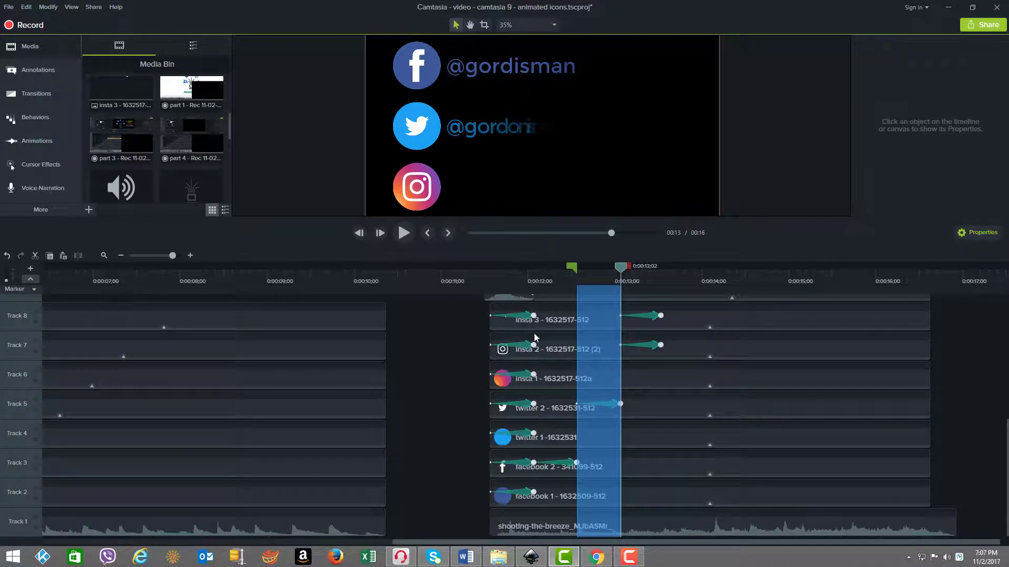
Step: Scrub through the facebook 2 clip's second custom animation between 0:00:12;02 and 0:00:12;17 to examine the icon's spin
{"action": "left_click", "coordinate": [550, 283]}
{"action": "mouse_move", "coordinate": [539, 276]}
{"action": "left_mouse_down"}
{"action": "mouse_move", "coordinate": [487, 278]}
{"action": "mouse_move", "coordinate": [530, 282]}
{"action": "left_mouse_up"}
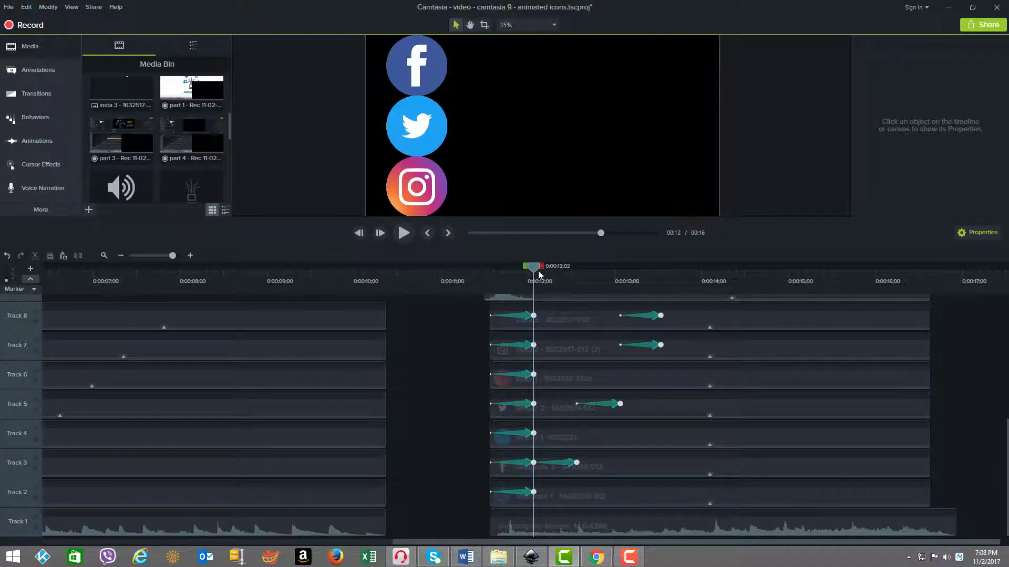
{"action": "left_click_drag", "start_coordinate": [537, 273], "coordinate": [577, 272]}
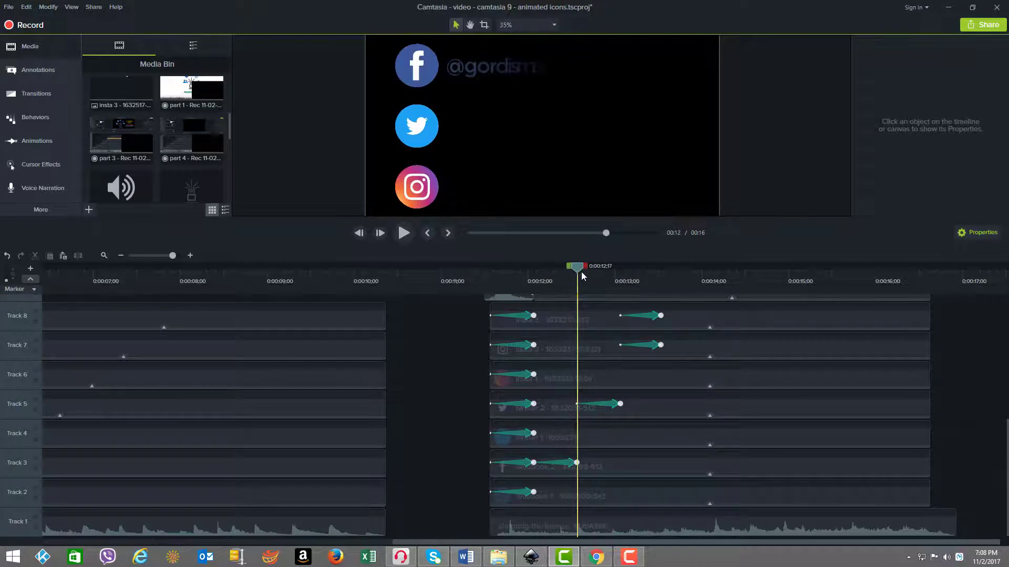
{"action": "left_click", "coordinate": [570, 464]}
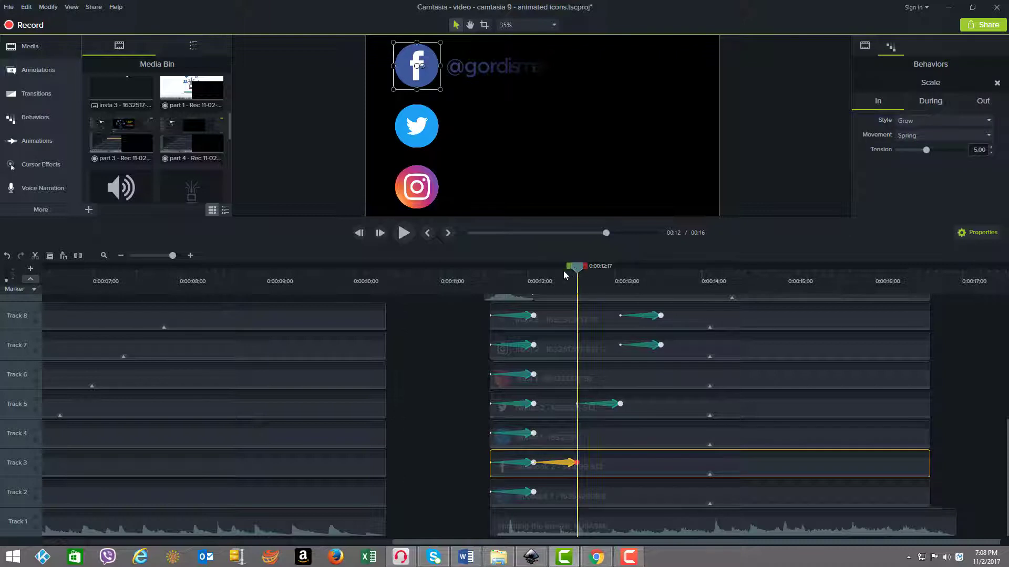
{"action": "mouse_move", "coordinate": [577, 275]}
{"action": "left_mouse_down"}
{"action": "mouse_move", "coordinate": [547, 277]}
{"action": "mouse_move", "coordinate": [567, 278]}
{"action": "left_mouse_up"}
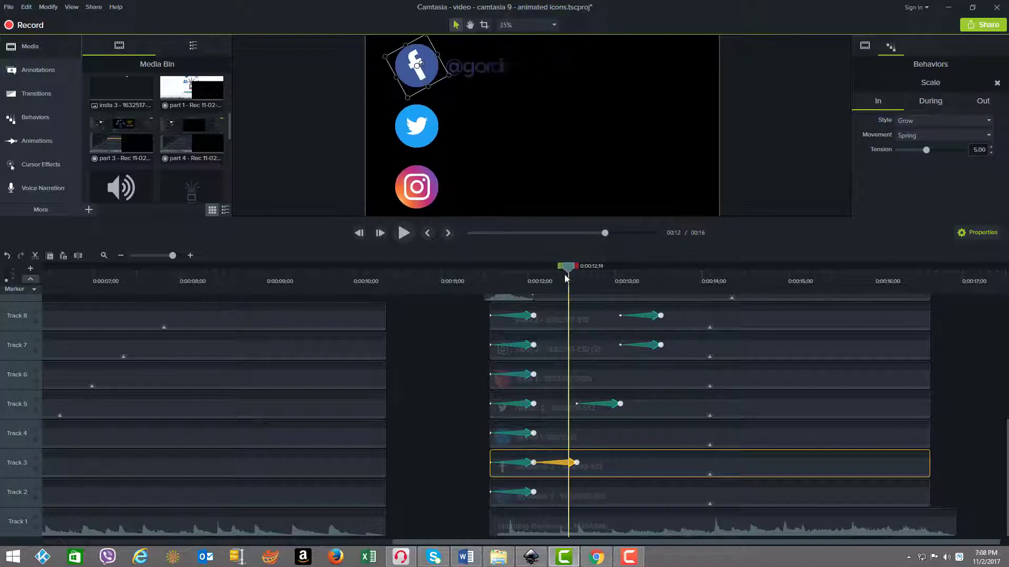
{"action": "left_click", "coordinate": [576, 279]}
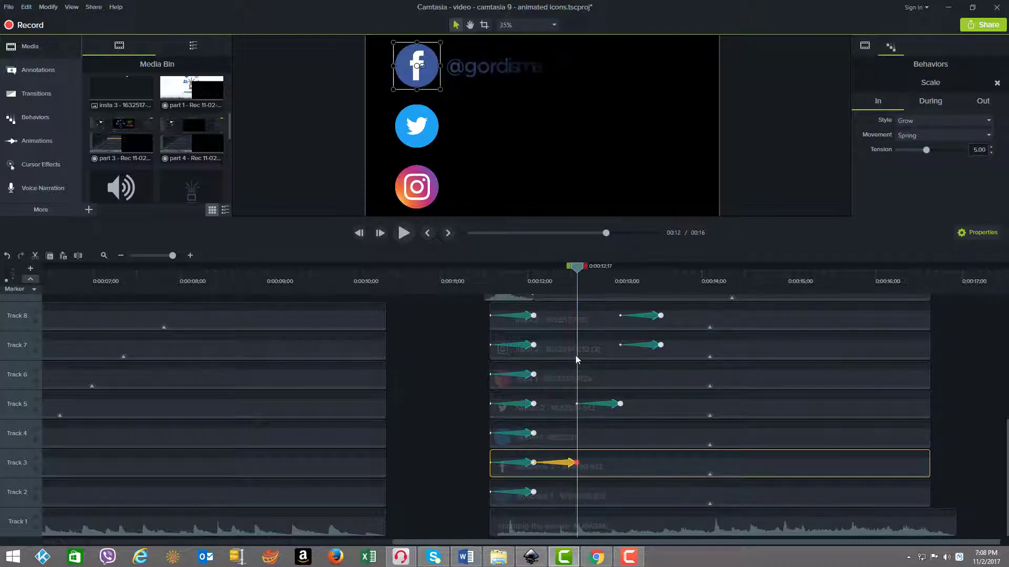
Step: Scrub through the twitter 2 clip's second custom animation from 0:00:12;17 to its end keyframe at 0:00:13;02
{"action": "left_click", "coordinate": [576, 404]}
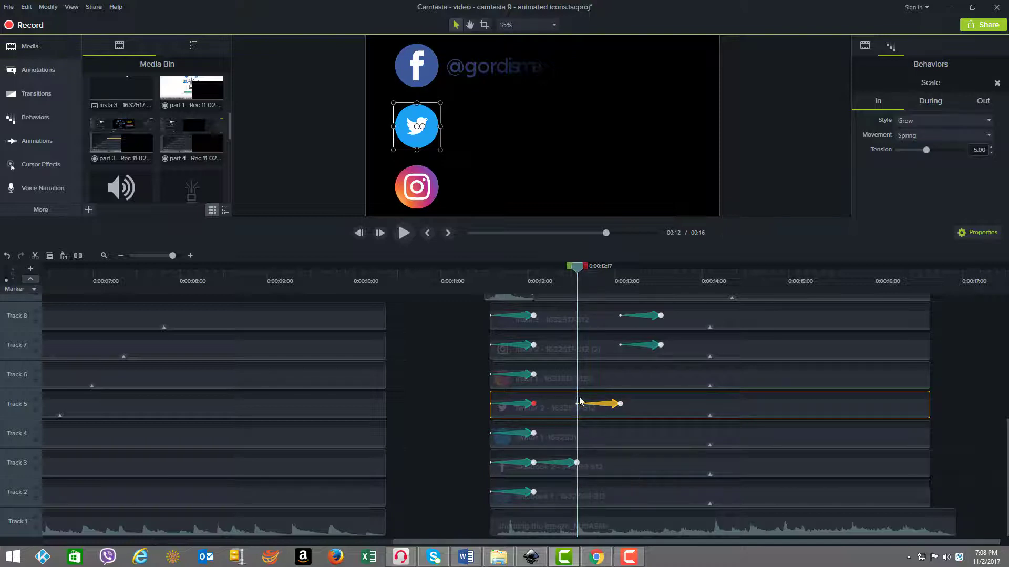
{"action": "left_click_drag", "start_coordinate": [578, 272], "coordinate": [610, 275]}
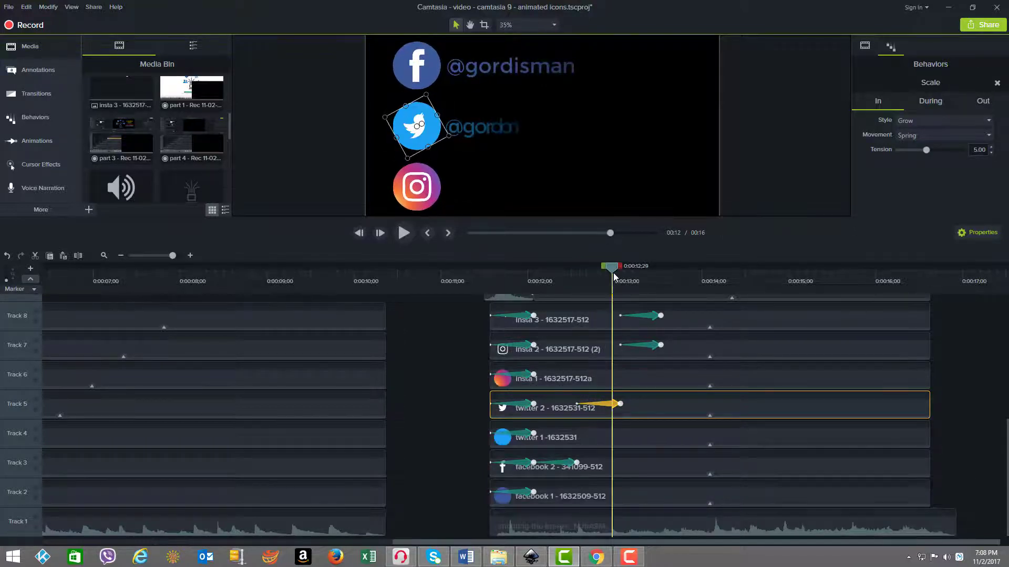
{"action": "left_click", "coordinate": [620, 404]}
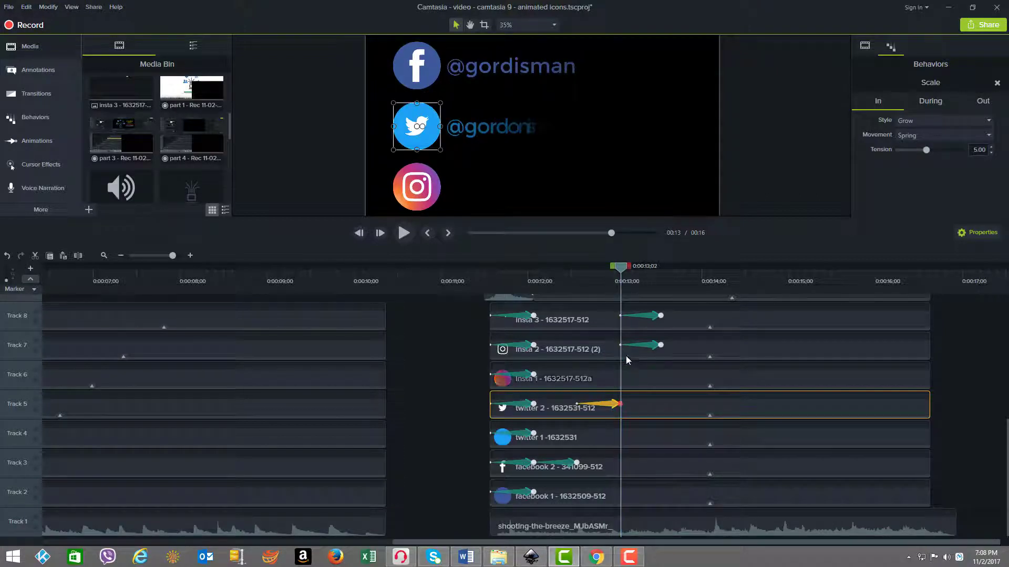
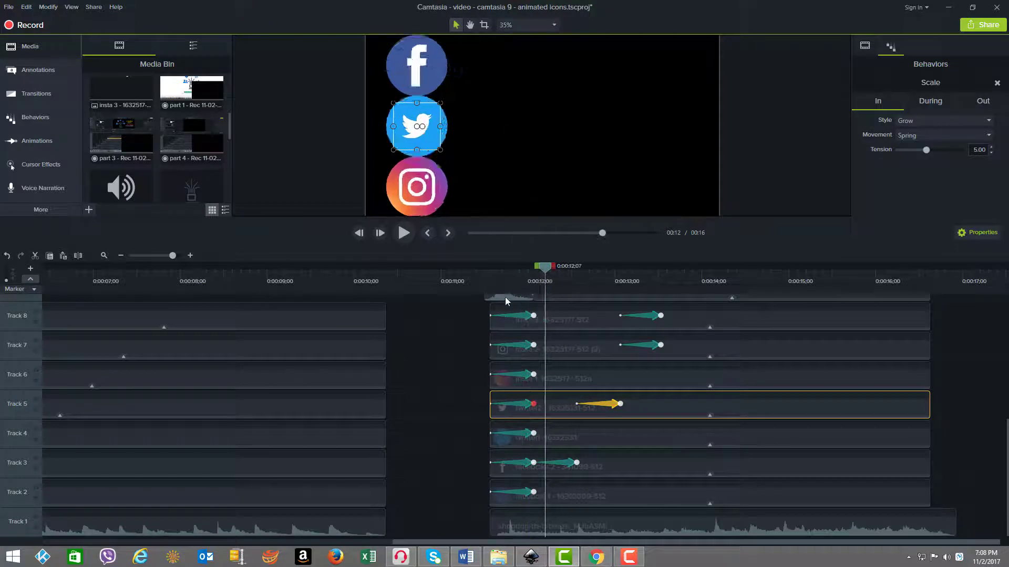
Step: Examine the Z rotation in the visual properties of the facebook 1 clip's animation end keyframe at 0:00:12;02
{"action": "left_click", "coordinate": [525, 494]}
{"action": "left_click", "coordinate": [532, 492]}
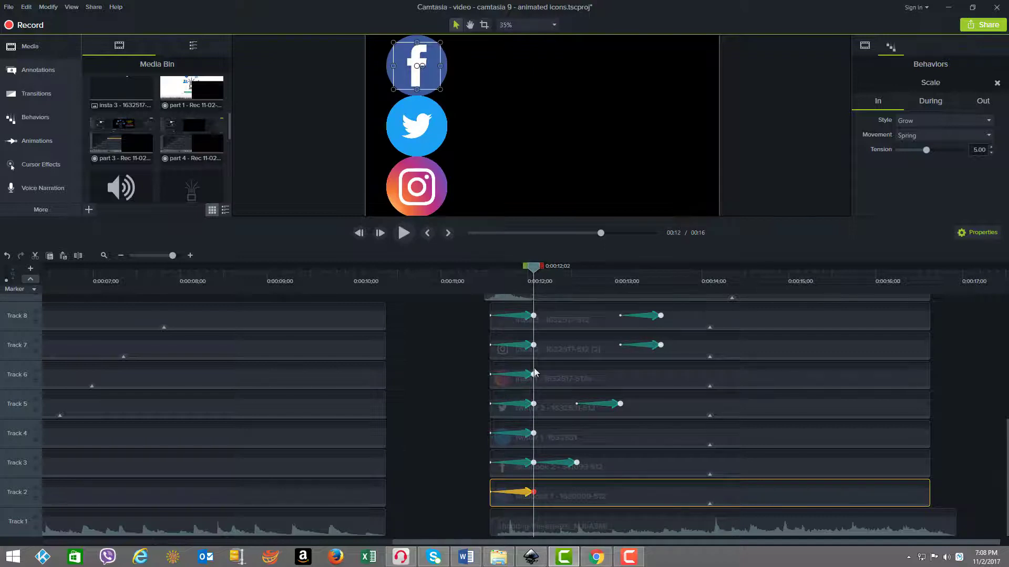
{"action": "mouse_move", "coordinate": [536, 270]}
{"action": "left_mouse_down"}
{"action": "mouse_move", "coordinate": [488, 273]}
{"action": "mouse_move", "coordinate": [535, 272]}
{"action": "left_mouse_up"}
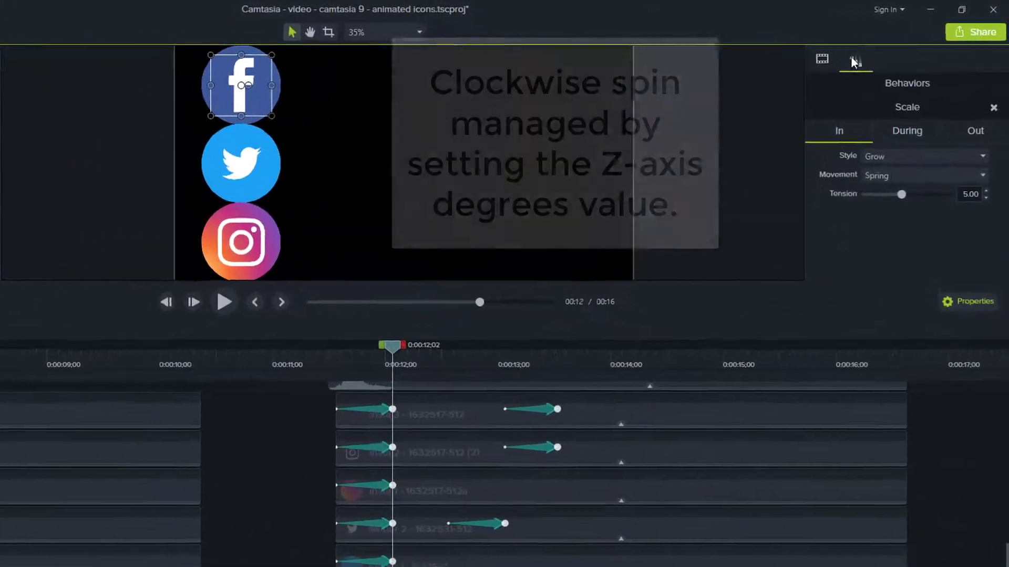
{"action": "left_click", "coordinate": [823, 58]}
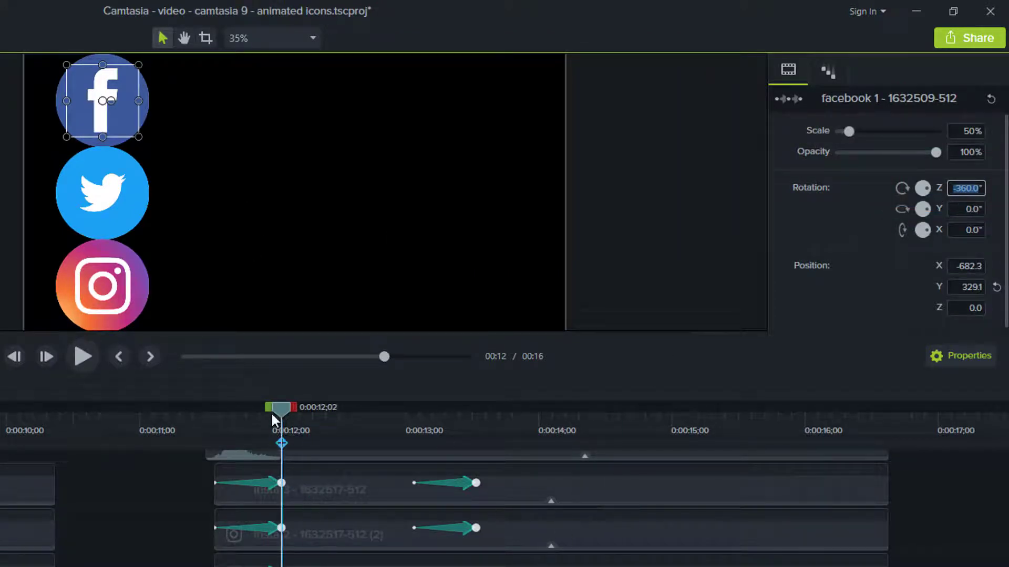
{"action": "mouse_move", "coordinate": [284, 412]}
{"action": "left_mouse_down"}
{"action": "mouse_move", "coordinate": [212, 437]}
{"action": "mouse_move", "coordinate": [282, 429]}
{"action": "left_mouse_up"}
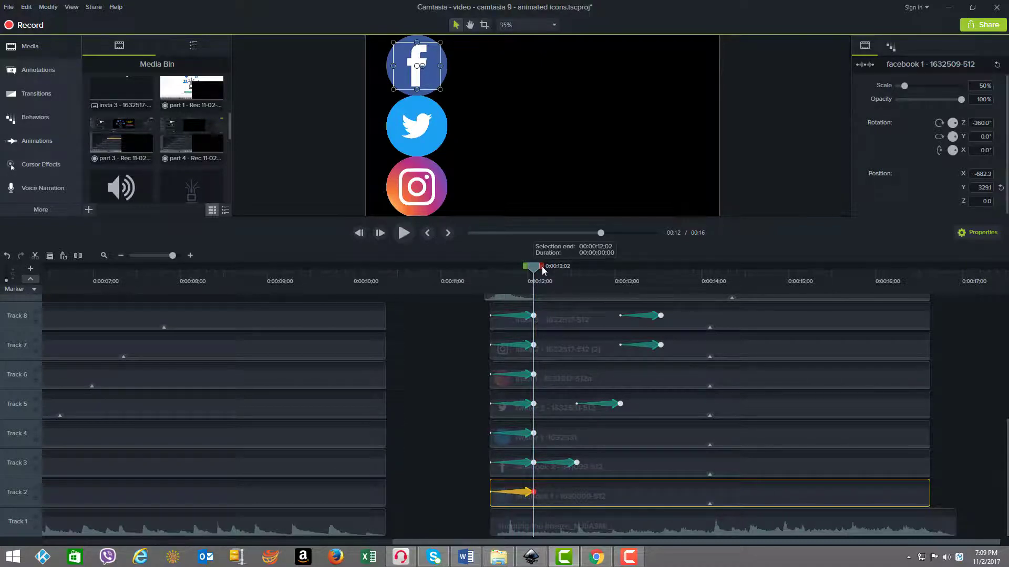
Step: Examine the Z rotation at the facebook 2 clip's second animation end keyframe and scrub just before 0:00:12;17 to compare
{"action": "double_click", "coordinate": [576, 463]}
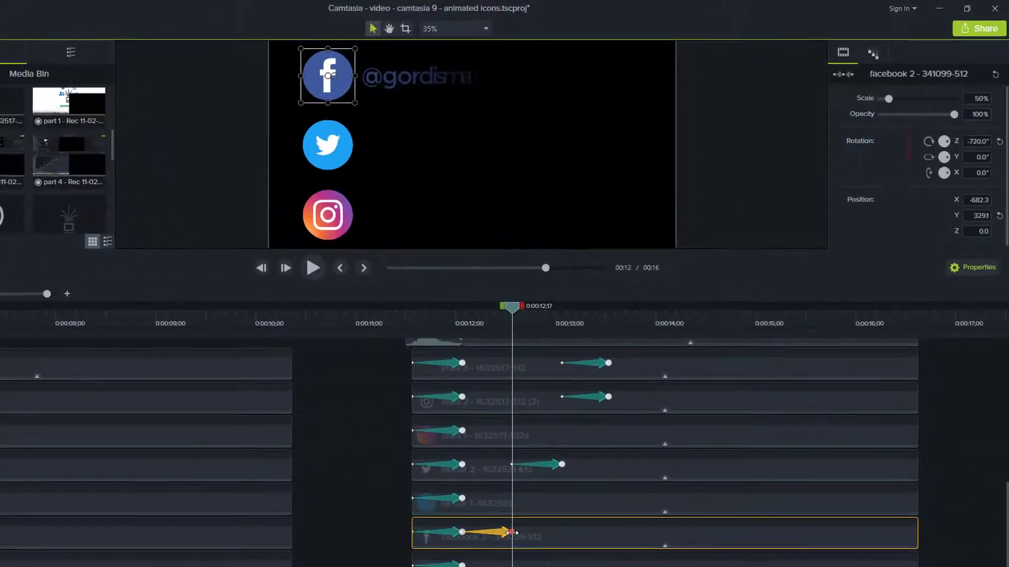
{"action": "left_click", "coordinate": [970, 143]}
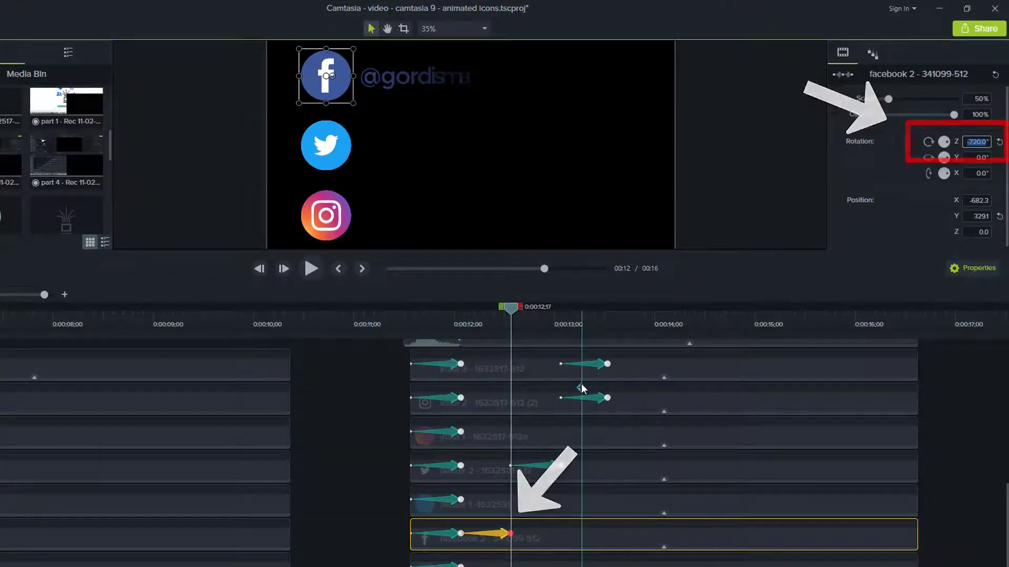
{"action": "mouse_move", "coordinate": [513, 308]}
{"action": "left_mouse_down"}
{"action": "mouse_move", "coordinate": [465, 308]}
{"action": "mouse_move", "coordinate": [498, 310]}
{"action": "left_mouse_up"}
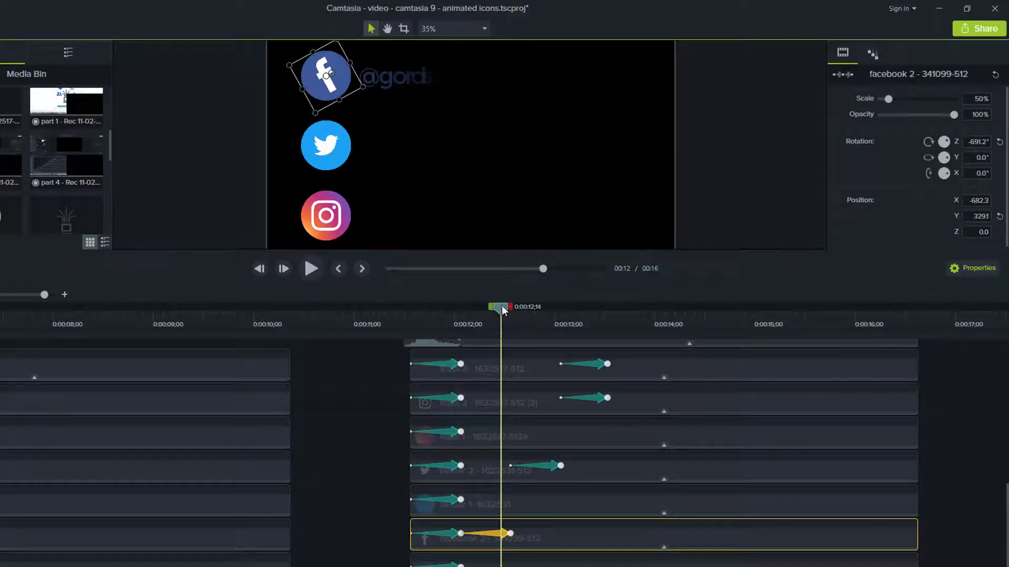
{"action": "left_click", "coordinate": [510, 306]}
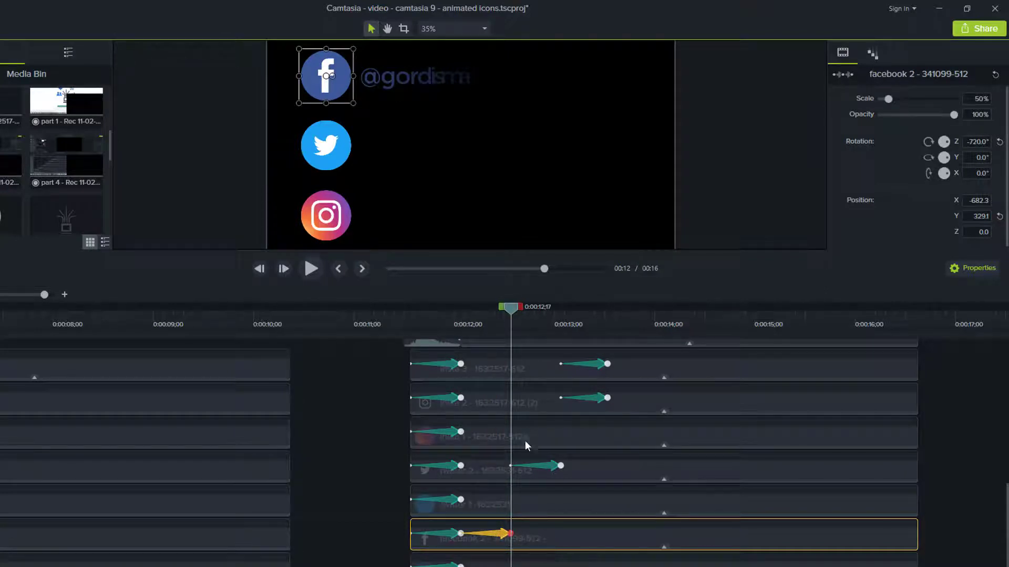
Step: Examine how the twitter 2 clip's Z rotation changes through its second animation up to the end keyframe at 0:00:13;02
{"action": "left_click", "coordinate": [547, 469]}
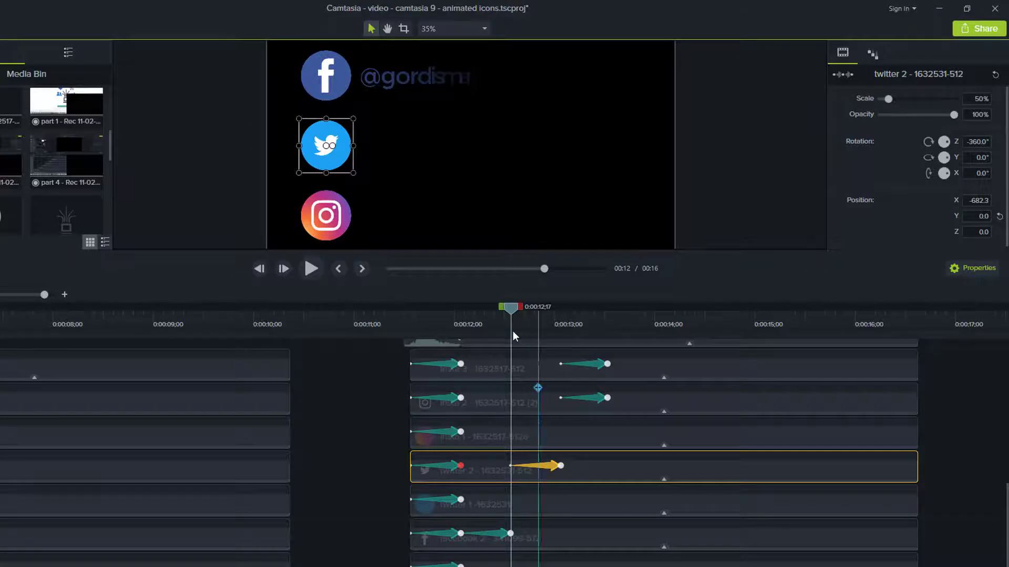
{"action": "left_click_drag", "start_coordinate": [509, 311], "coordinate": [550, 464]}
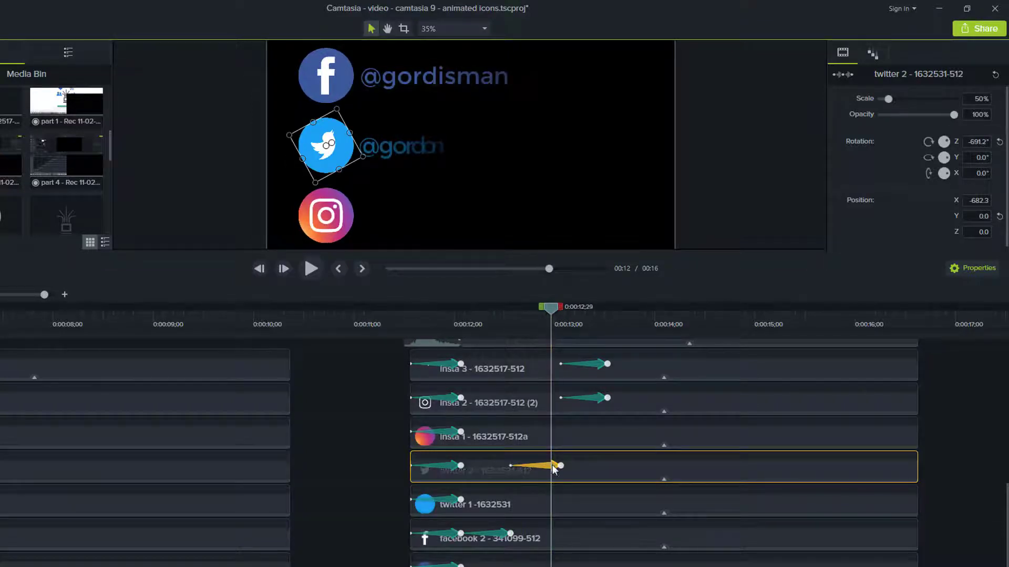
{"action": "left_click", "coordinate": [560, 466]}
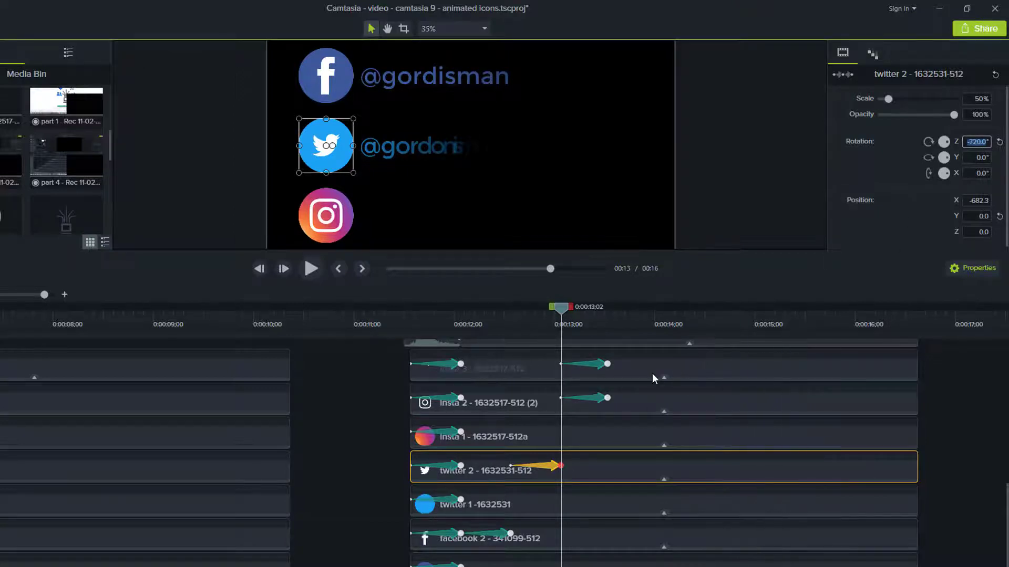
Step: Return the playhead to 0:00:12;02 and look over the text and camera sound clips on the tracks above the icons
{"action": "scroll", "coordinate": [651, 374], "scroll_direction": "up", "scroll_amount": 2}
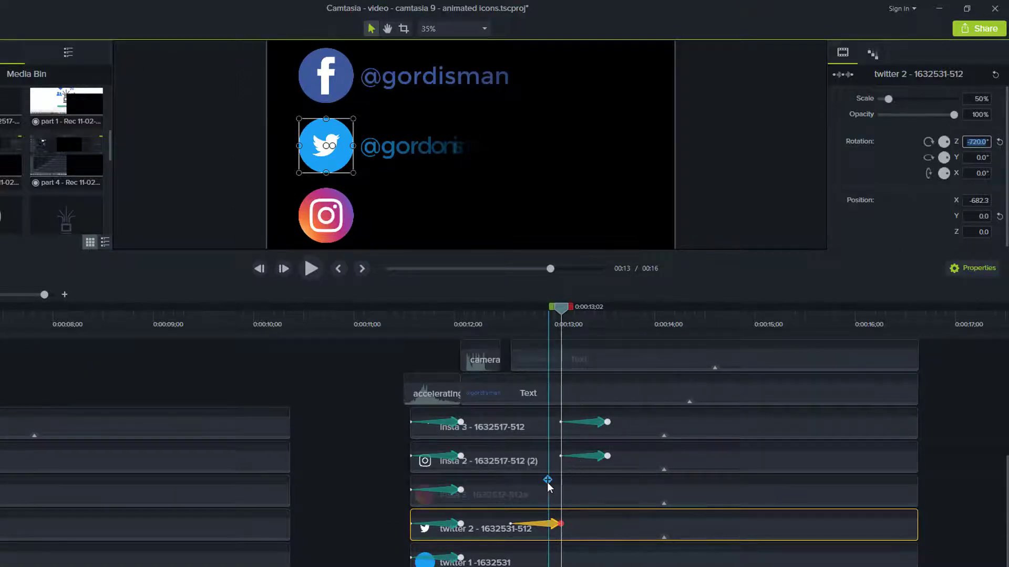
{"action": "scroll", "coordinate": [559, 450], "scroll_direction": "down", "scroll_amount": 2}
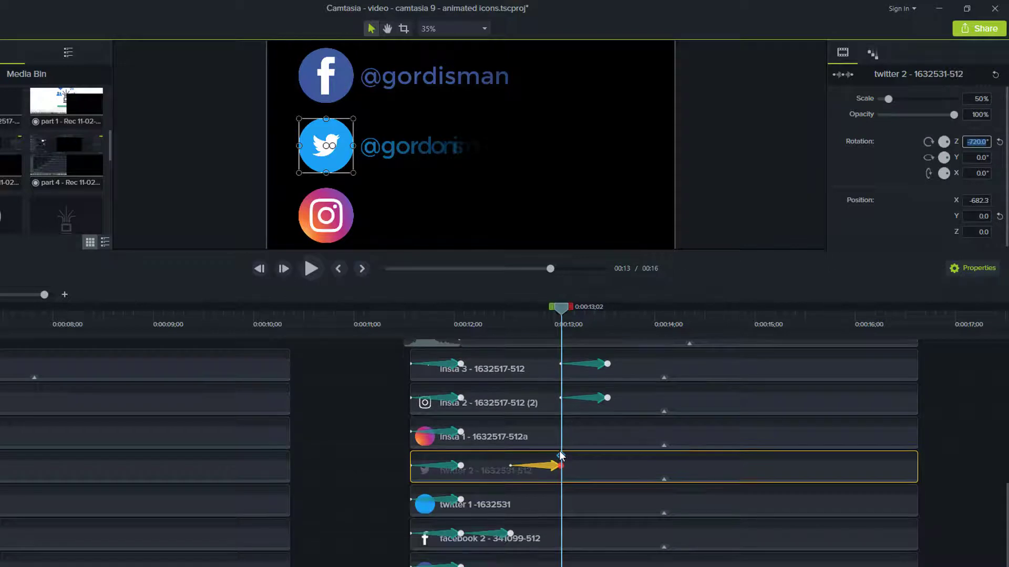
{"action": "left_click_drag", "start_coordinate": [561, 307], "coordinate": [461, 322]}
{"action": "scroll", "coordinate": [472, 345], "scroll_direction": "up", "scroll_amount": 4}
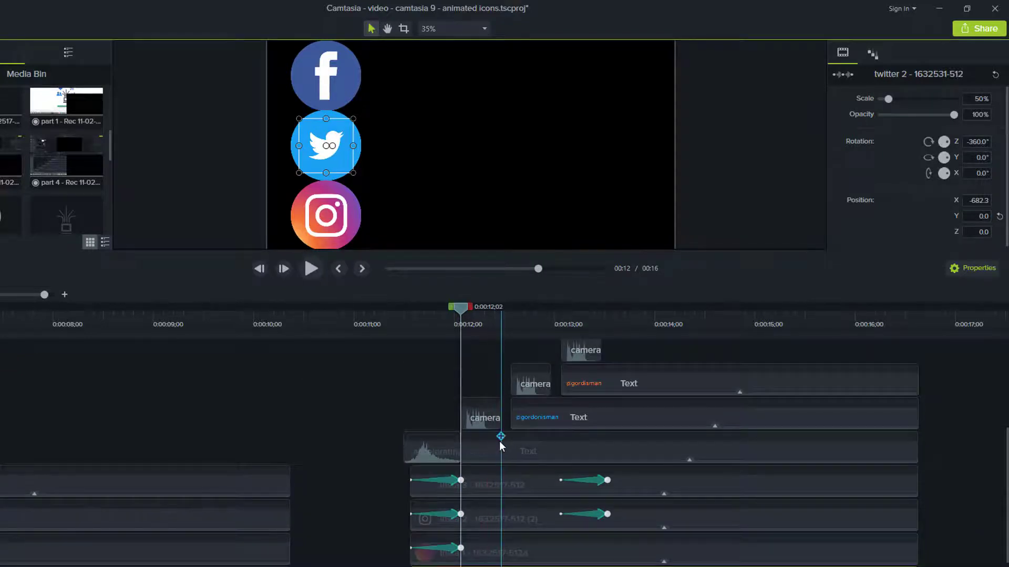
Step: Advance the playhead to 0:00:12;17 to examine how the first text reveal lines up with the facebook icon's spin
{"action": "left_click_drag", "start_coordinate": [459, 308], "coordinate": [506, 308]}
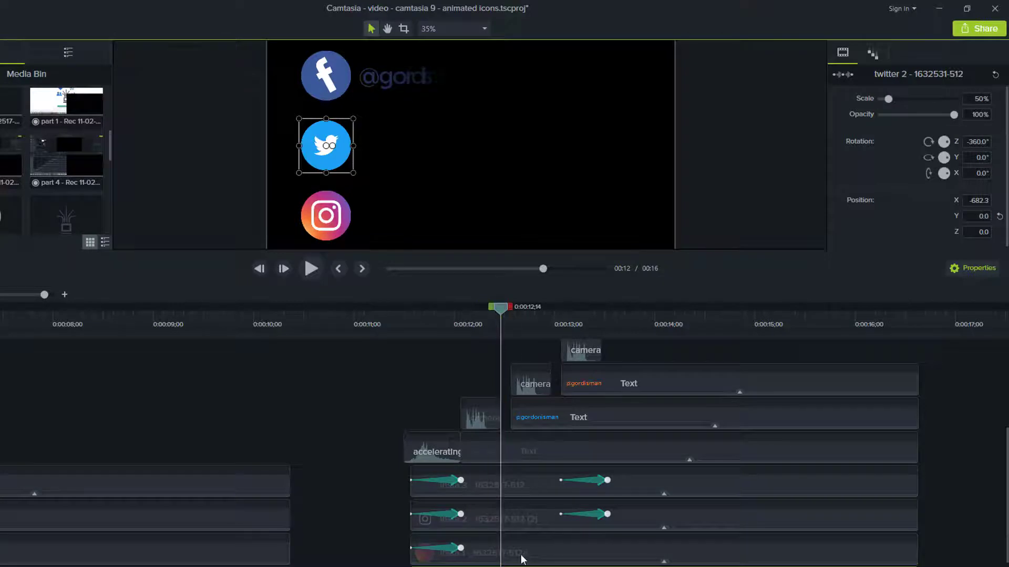
{"action": "key", "text": "ctrl+Right"}
{"action": "key", "text": "ctrl+Right"}
{"action": "key", "text": "ctrl+Right"}
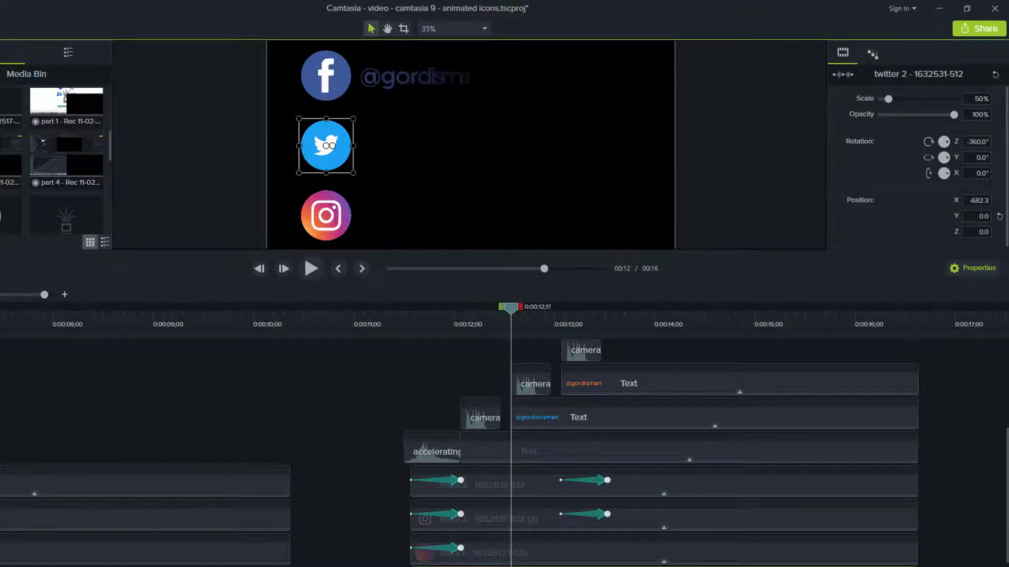
Step: Scrub through the twitter 2 clip's second spin to its end keyframe at 0:00:13;02 and preview the sequence from 0:00:11;15
{"action": "scroll", "coordinate": [514, 551], "scroll_direction": "down", "scroll_amount": 3}
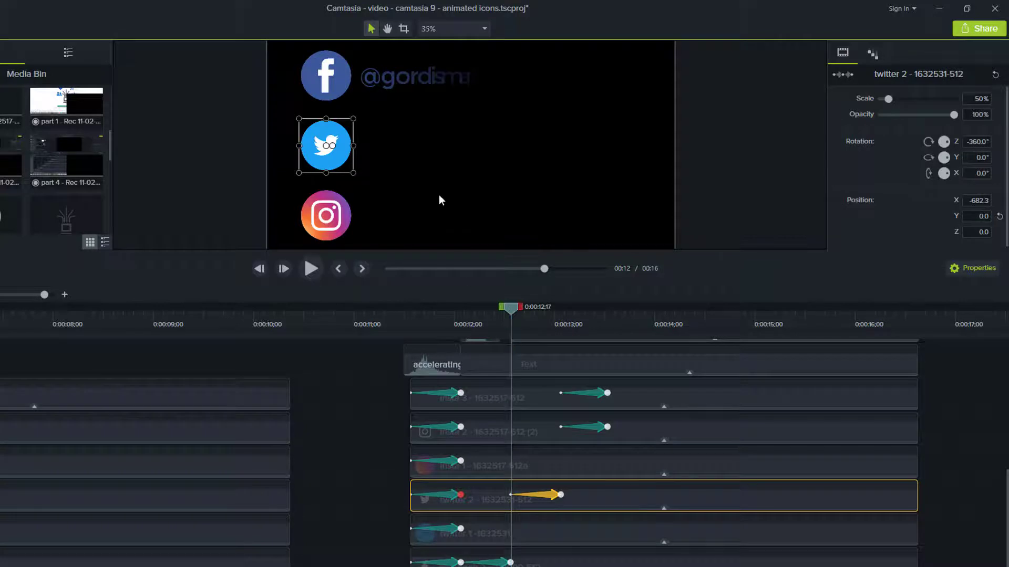
{"action": "left_click_drag", "start_coordinate": [512, 311], "coordinate": [559, 309]}
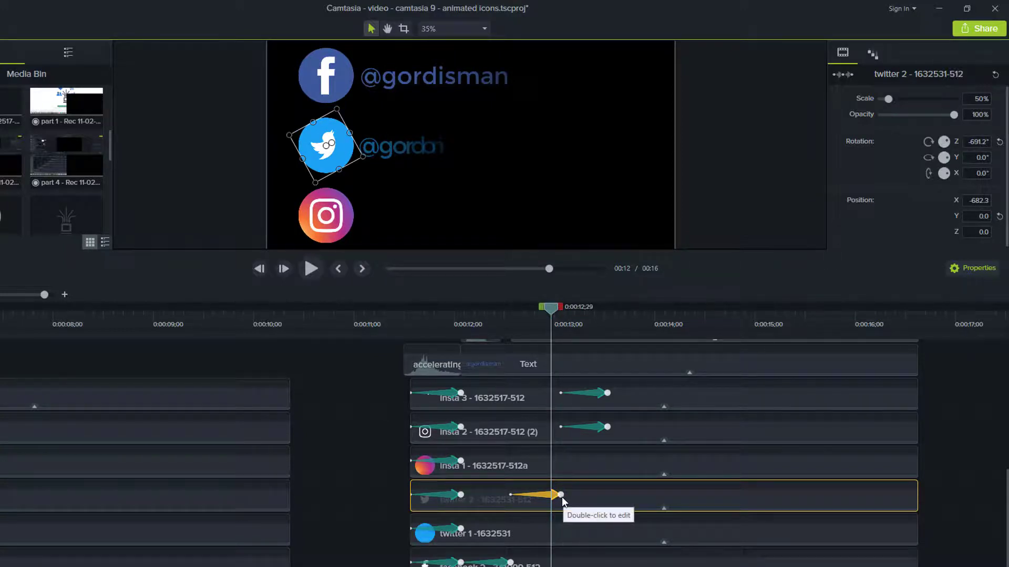
{"action": "left_click", "coordinate": [561, 496]}
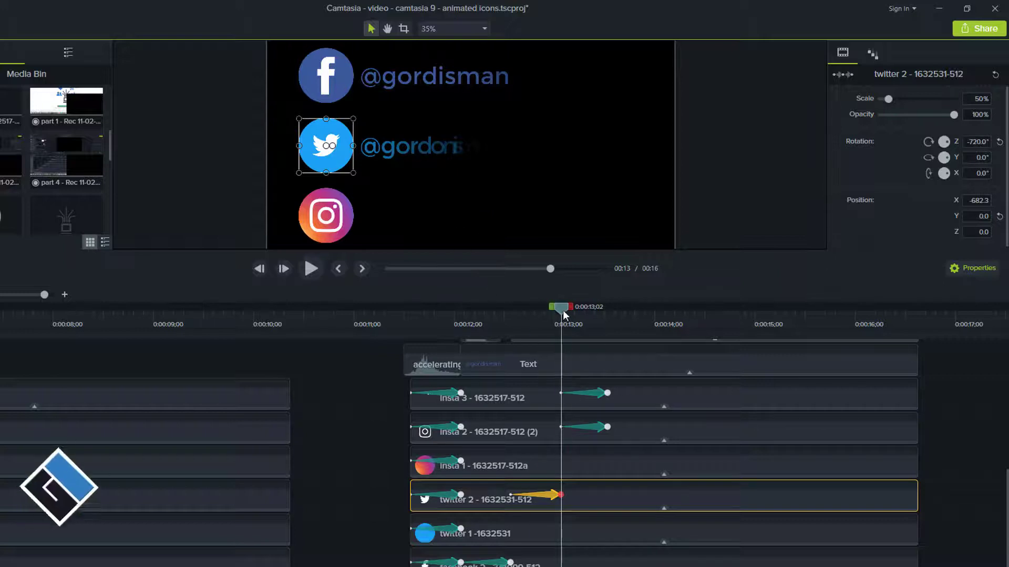
{"action": "left_click_drag", "start_coordinate": [563, 310], "coordinate": [405, 317]}
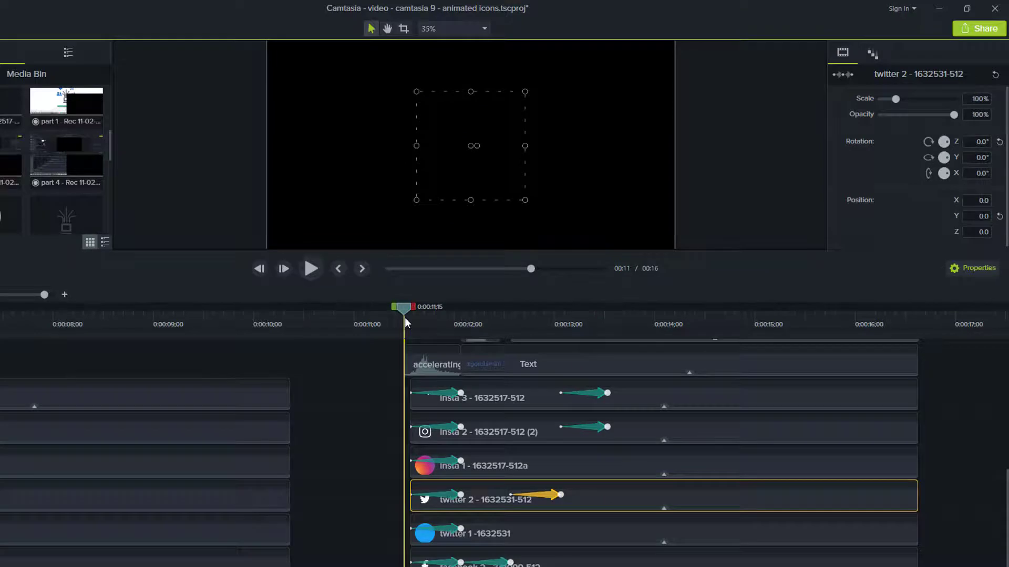
{"action": "left_click", "coordinate": [311, 271]}
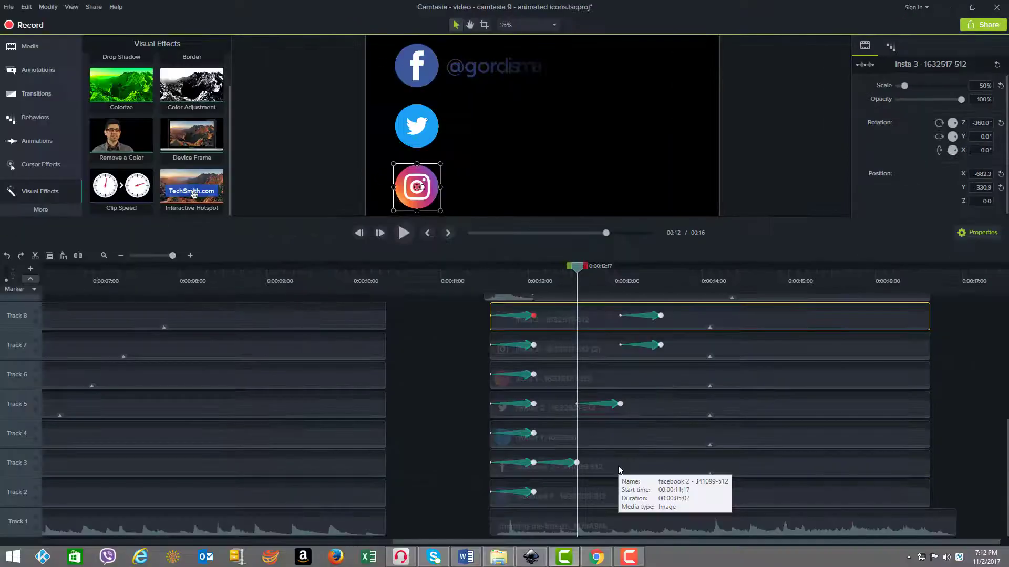
Step: Examine the In, During and Out settings of the facebook 2 clip's Scale behavior and scrub forward through the icon animation
{"action": "left_click", "coordinate": [617, 466]}
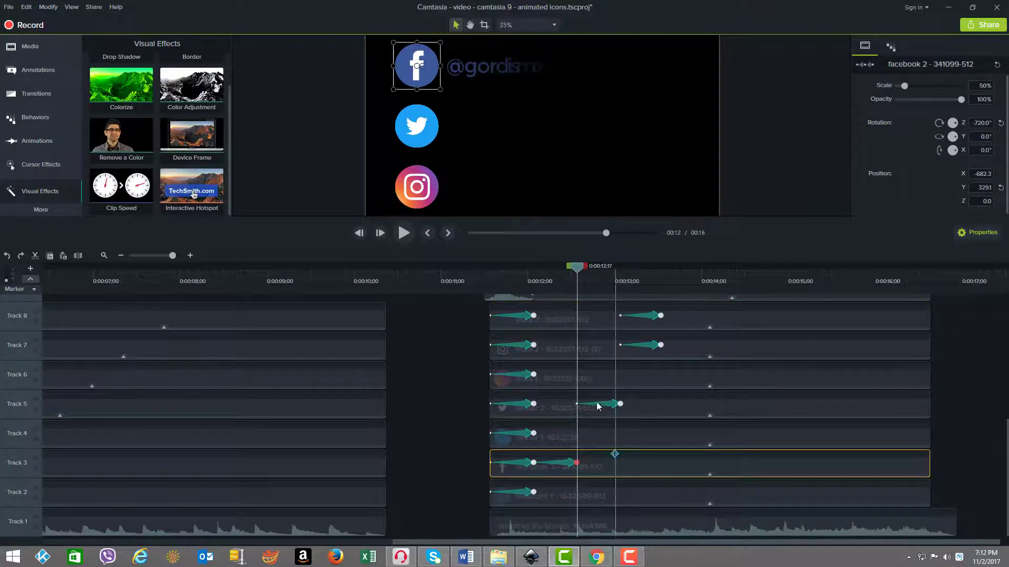
{"action": "left_click_drag", "start_coordinate": [576, 270], "coordinate": [553, 270]}
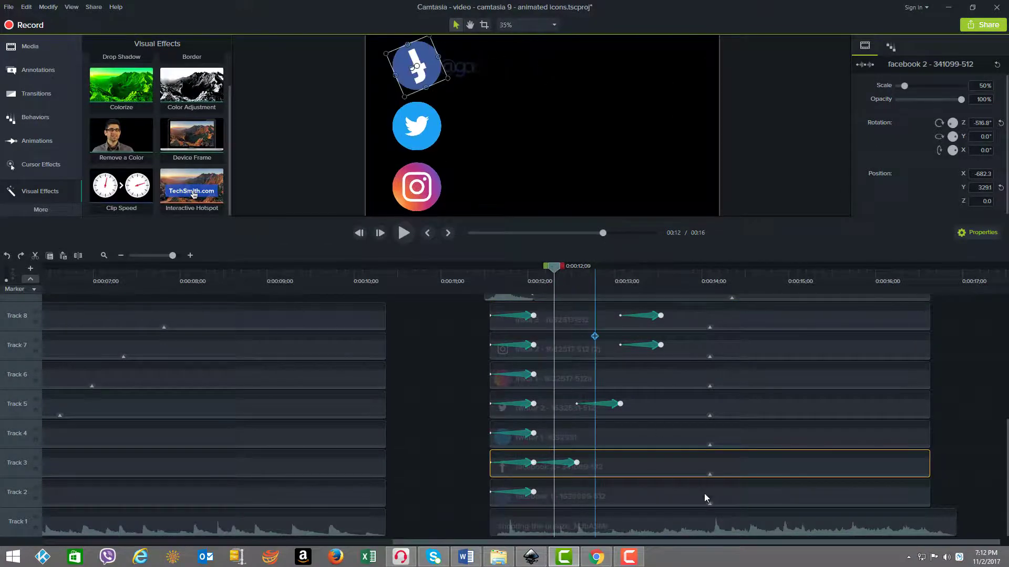
{"action": "left_click", "coordinate": [711, 474]}
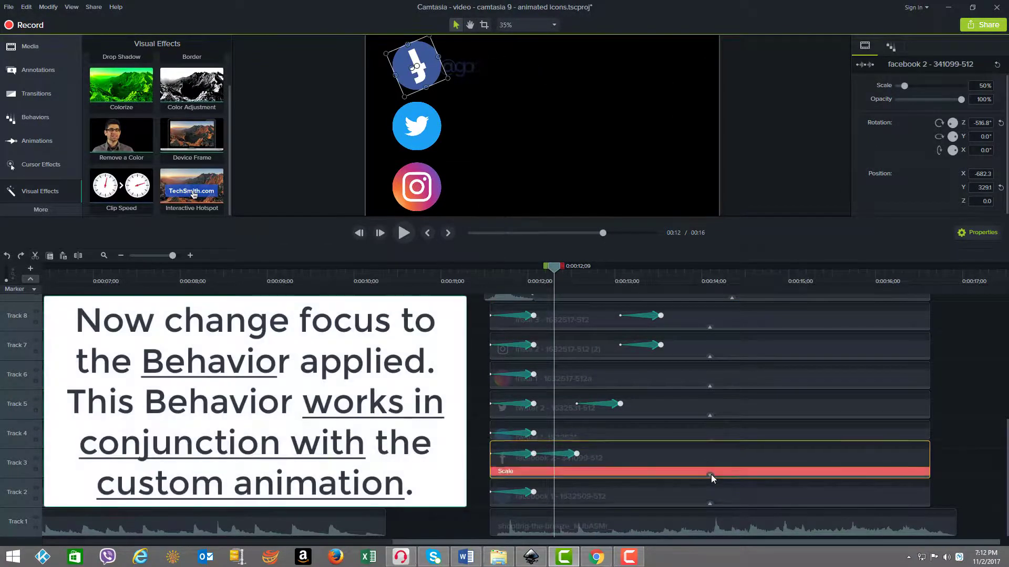
{"action": "left_click", "coordinate": [623, 471]}
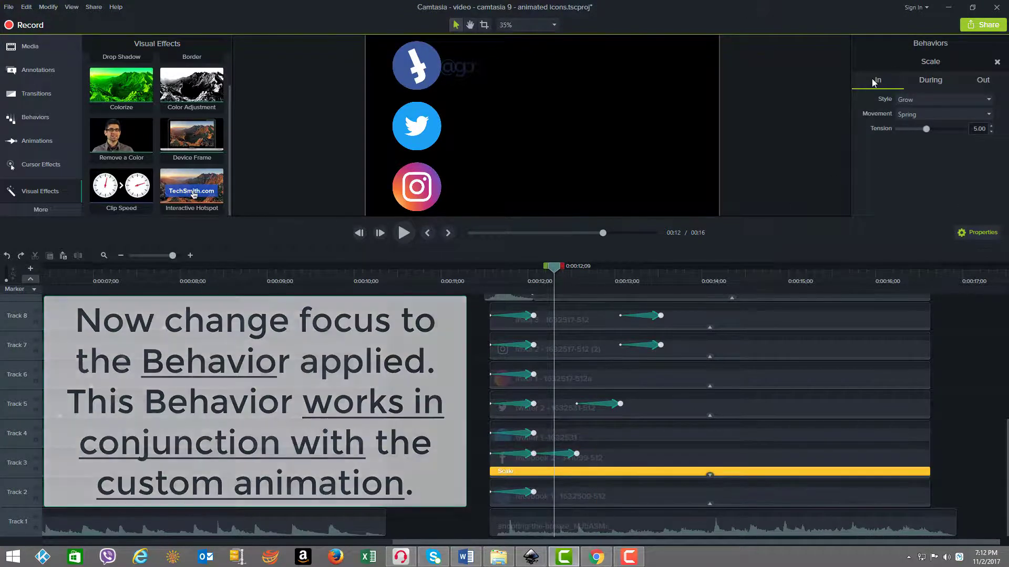
{"action": "left_click", "coordinate": [925, 83]}
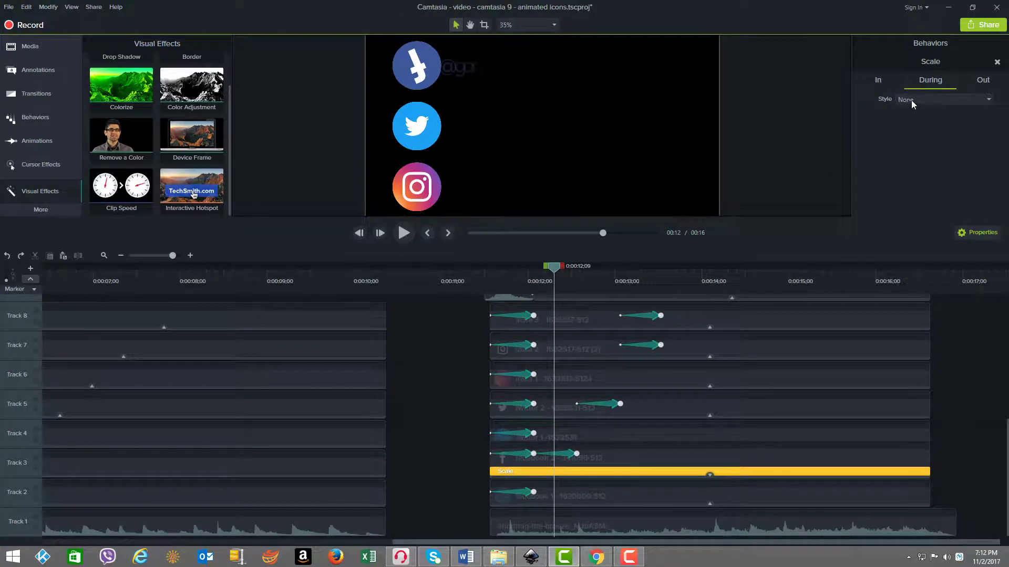
{"action": "left_click", "coordinate": [982, 84]}
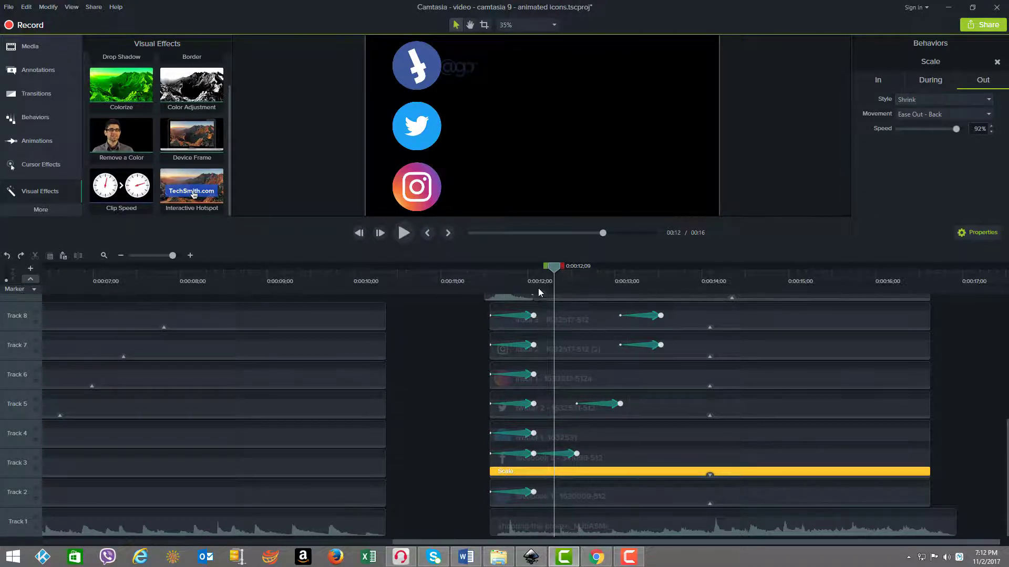
{"action": "left_click_drag", "start_coordinate": [553, 270], "coordinate": [779, 357]}
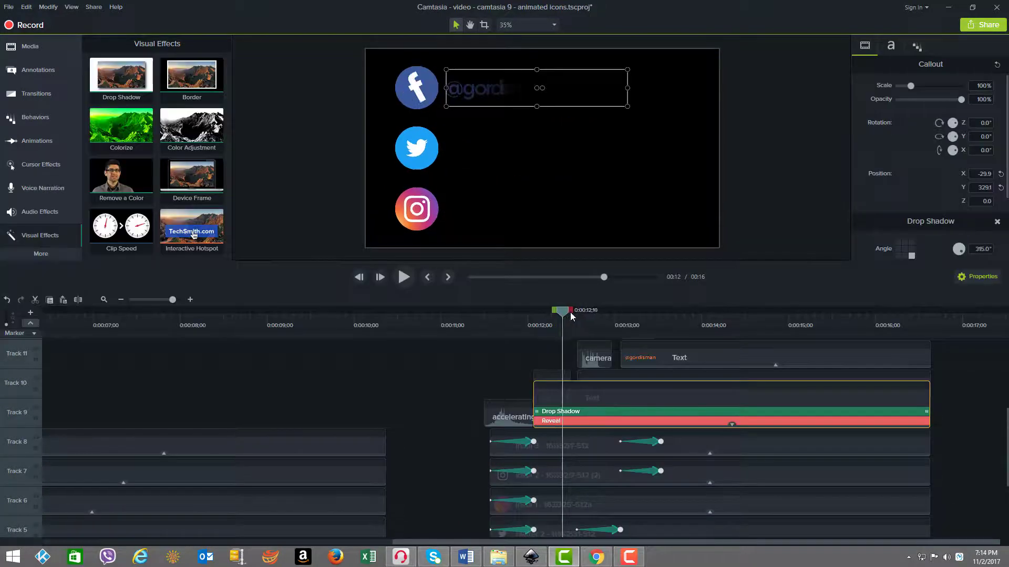
Step: Scrub the facebook text reveal to 0:00:13;25 and examine the During and Out settings of its Reveal behavior
{"action": "left_click_drag", "start_coordinate": [562, 323], "coordinate": [684, 328]}
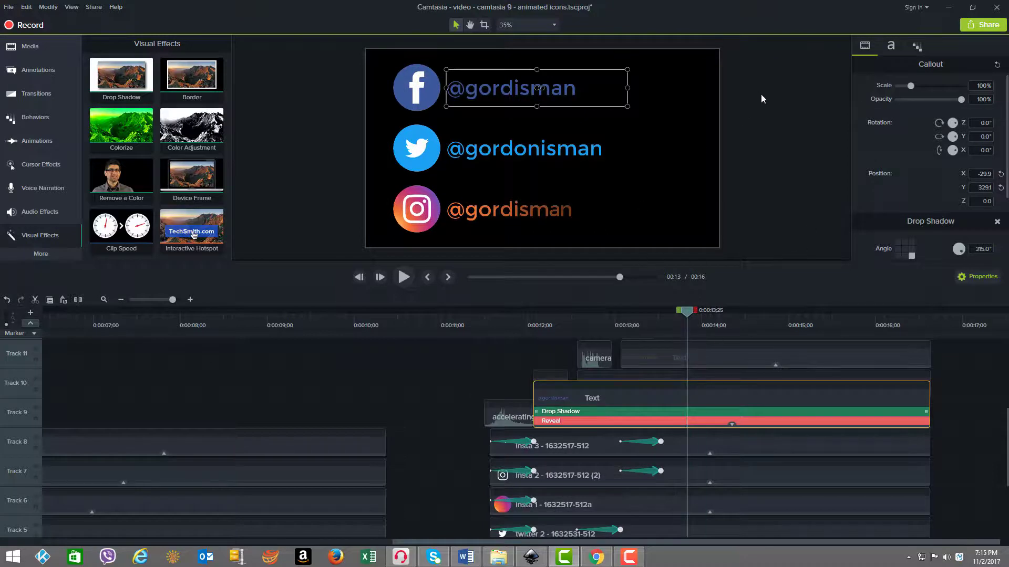
{"action": "left_click", "coordinate": [912, 47]}
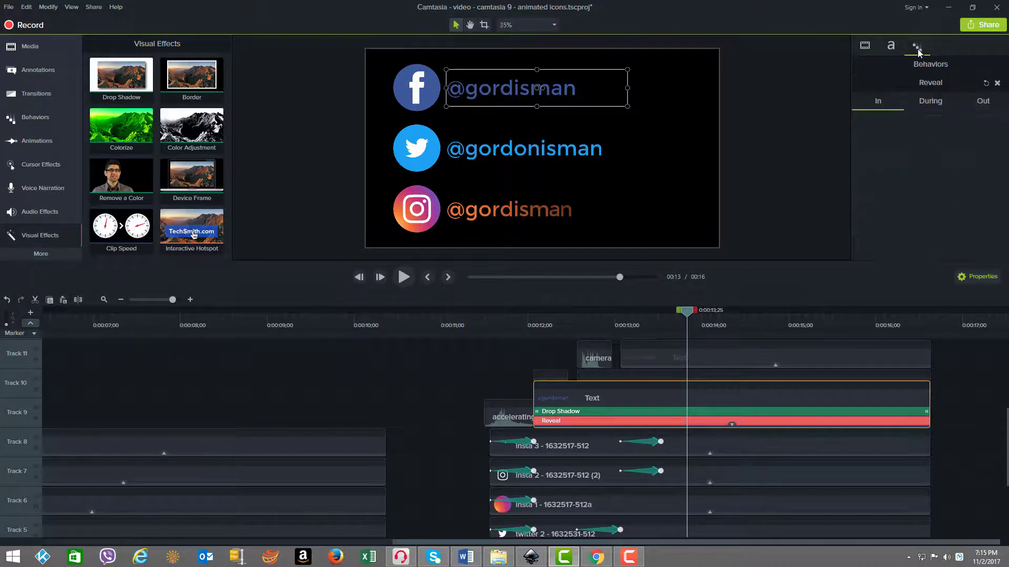
{"action": "left_click", "coordinate": [935, 102]}
{"action": "left_click", "coordinate": [980, 102]}
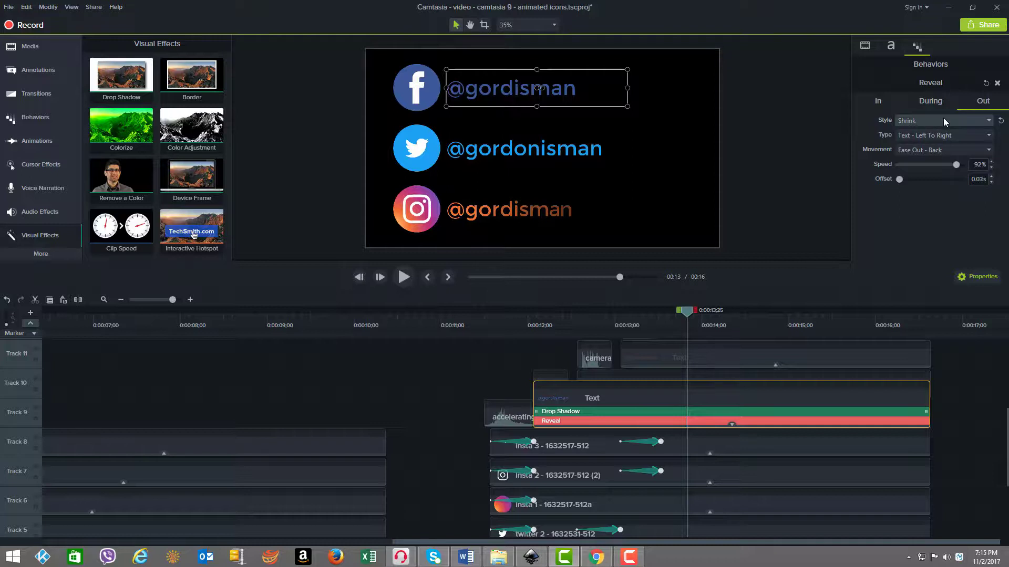
Step: Reset the facebook text's Reveal behavior, review its default In, During and Out settings, and return the Out style to Shrink
{"action": "left_click", "coordinate": [986, 87]}
{"action": "left_click", "coordinate": [887, 102]}
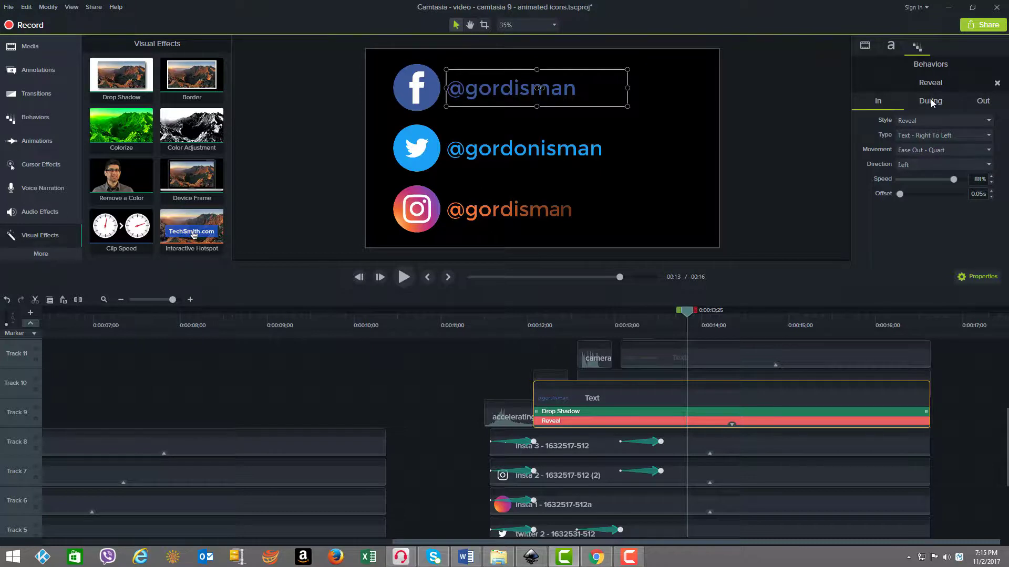
{"action": "left_click", "coordinate": [931, 98]}
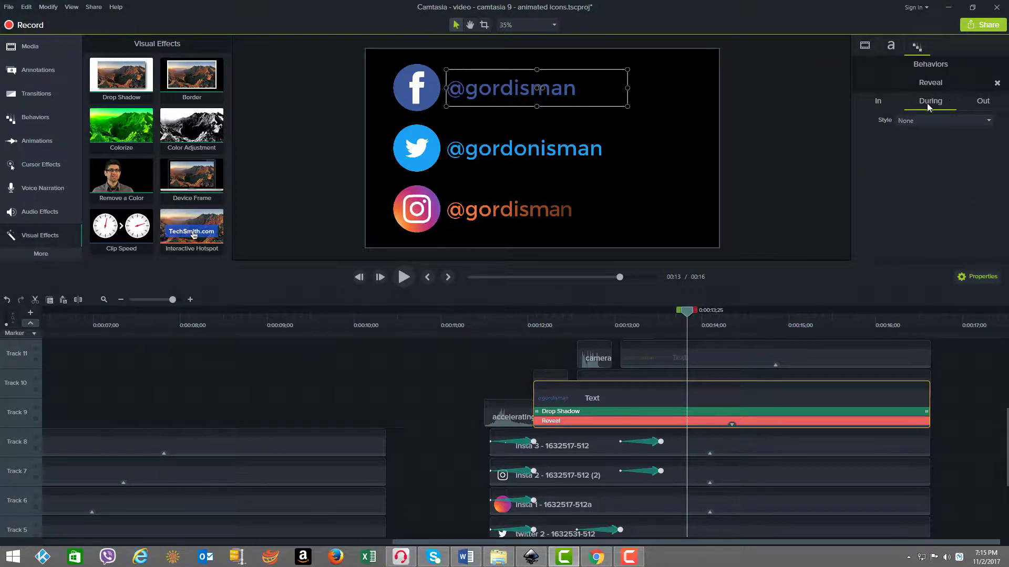
{"action": "left_click", "coordinate": [978, 104]}
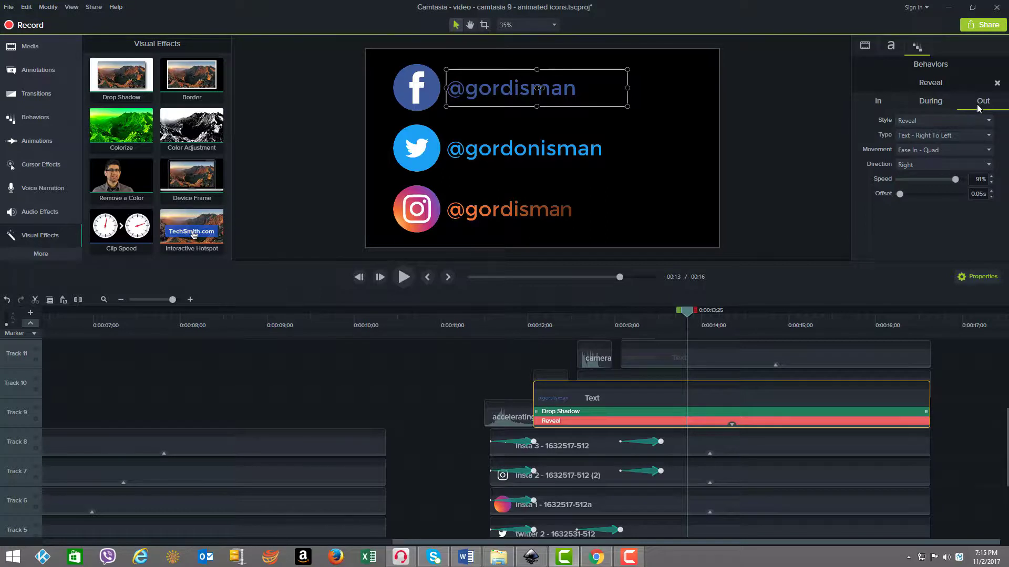
{"action": "key", "text": "Down"}
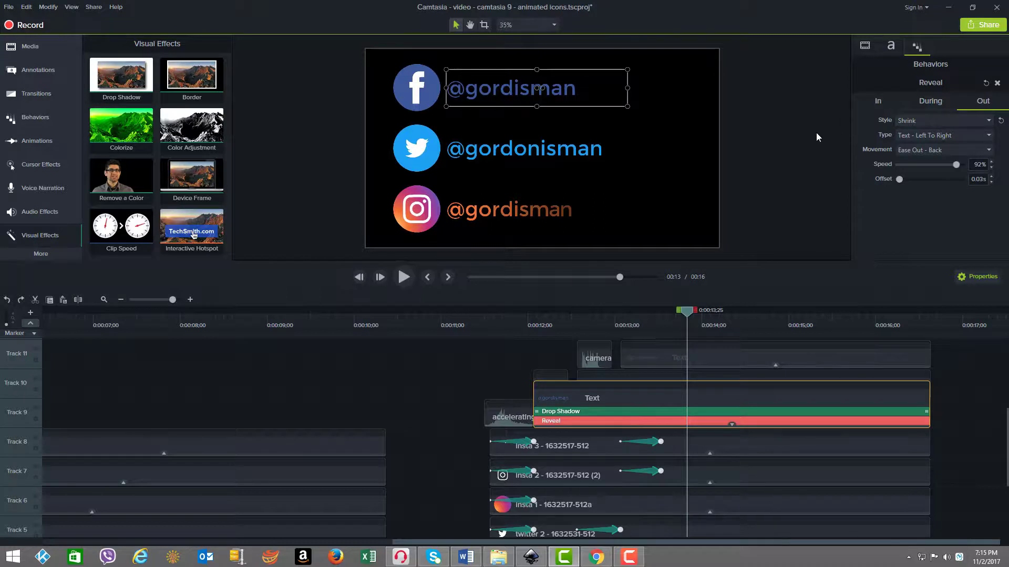
Step: Return the playhead to 0:00:11;15 and inspect the shooting-the-breeze music clip on Track 1
{"action": "left_click_drag", "start_coordinate": [685, 314], "coordinate": [484, 314]}
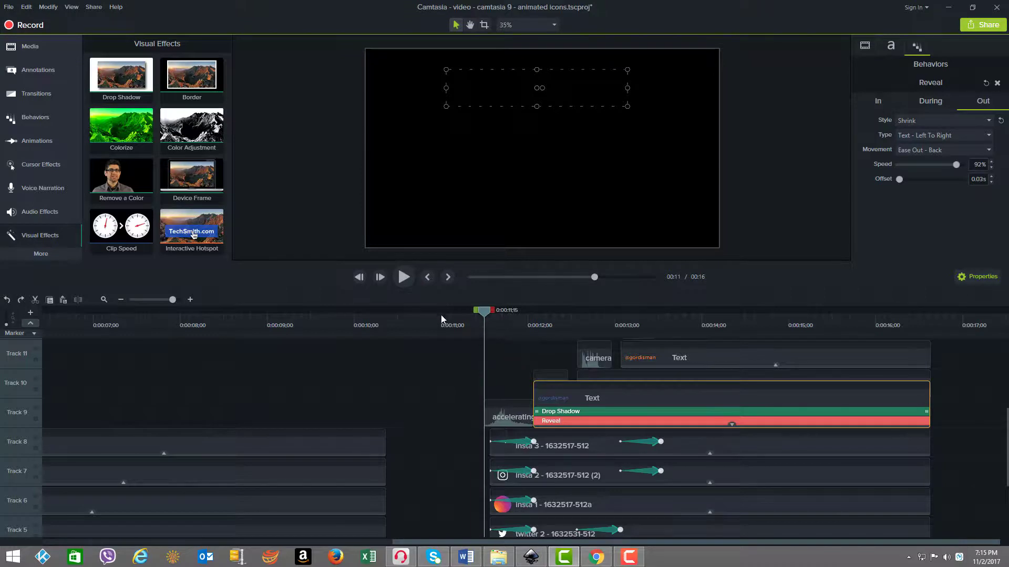
{"action": "scroll", "coordinate": [510, 380], "scroll_direction": "down", "scroll_amount": 4}
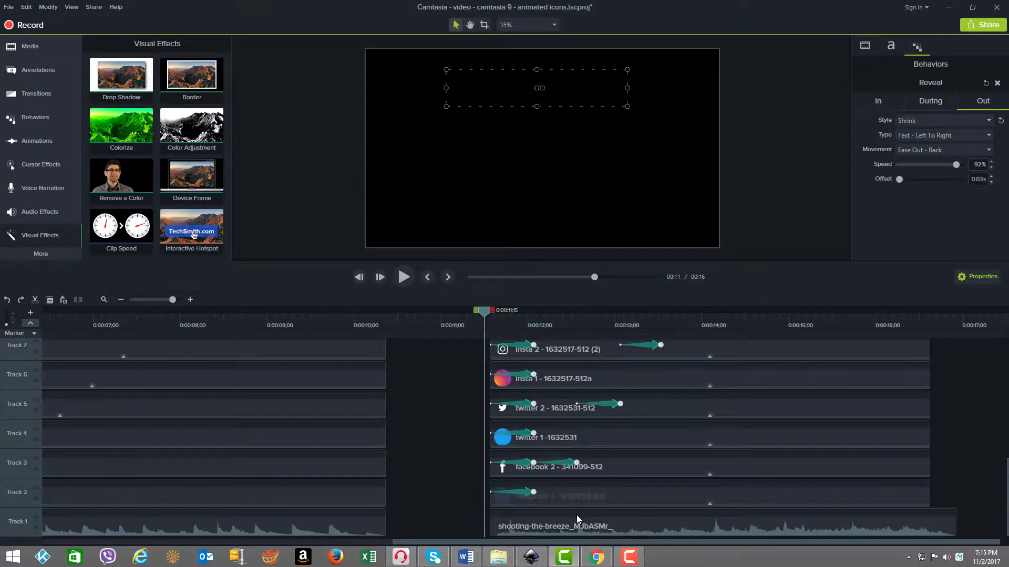
{"action": "left_click", "coordinate": [559, 525]}
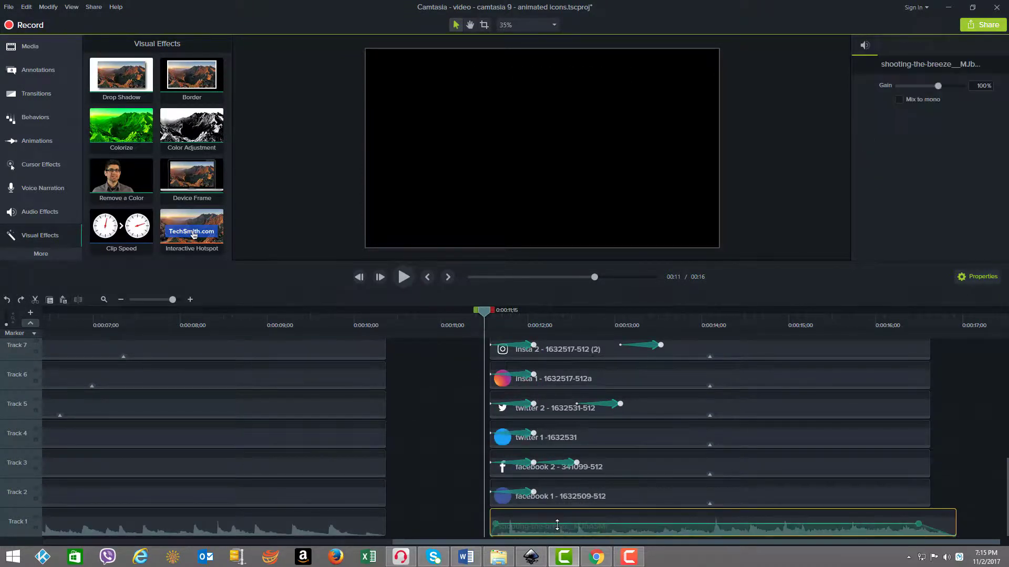
{"action": "left_click", "coordinate": [446, 492]}
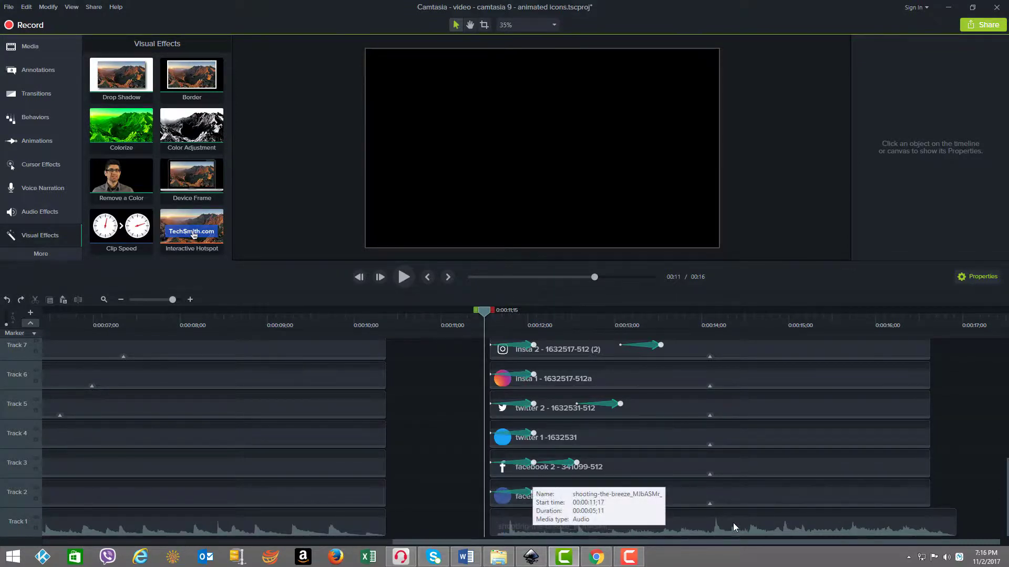
Step: Inspect the camera sound clip on Track 10 and play the icon sequence from 0:00:11;15 to 0:00:14;00
{"action": "scroll", "coordinate": [562, 430], "scroll_direction": "up", "scroll_amount": 3}
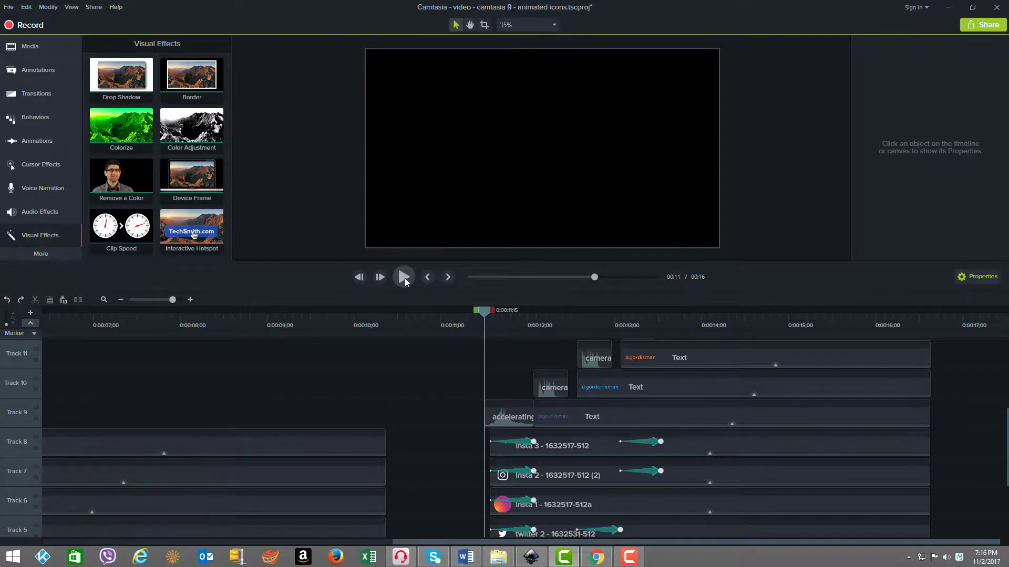
{"action": "mouse_move", "coordinate": [476, 314]}
{"action": "left_mouse_down"}
{"action": "mouse_move", "coordinate": [693, 321]}
{"action": "mouse_move", "coordinate": [474, 332]}
{"action": "mouse_move", "coordinate": [488, 330]}
{"action": "left_mouse_up"}
{"action": "left_click", "coordinate": [558, 391]}
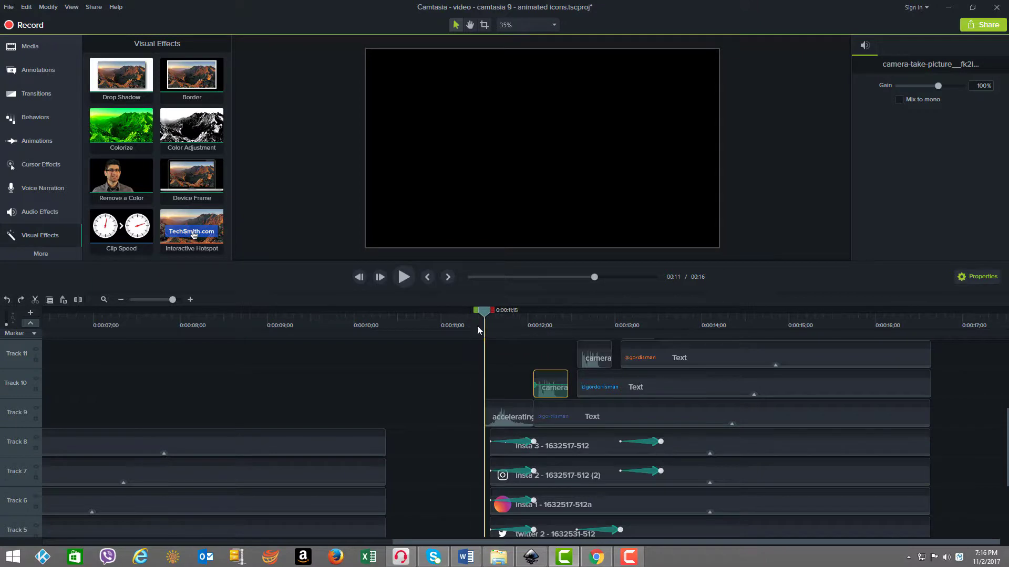
{"action": "left_click", "coordinate": [404, 278]}
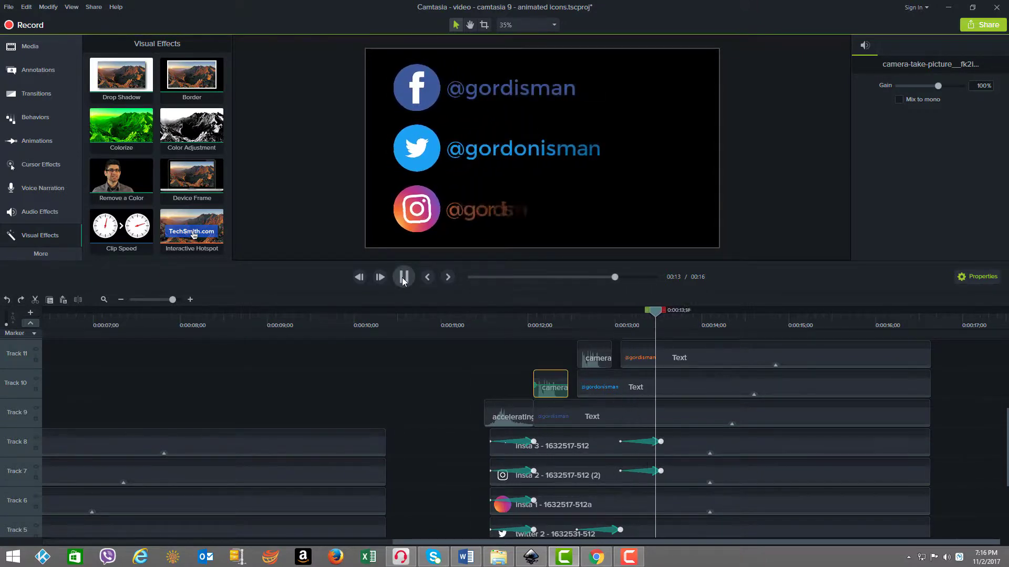
{"action": "left_click", "coordinate": [403, 277]}
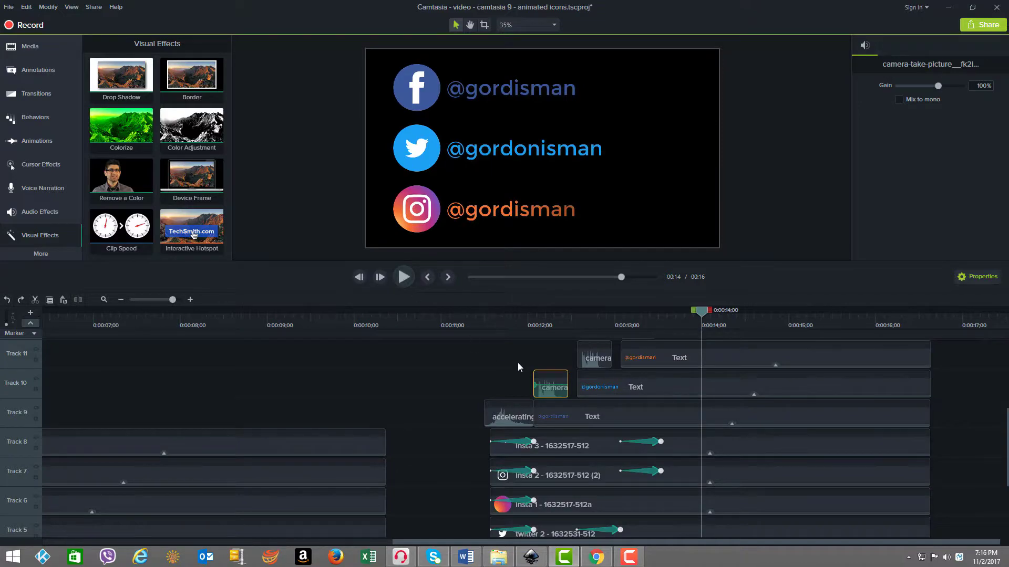